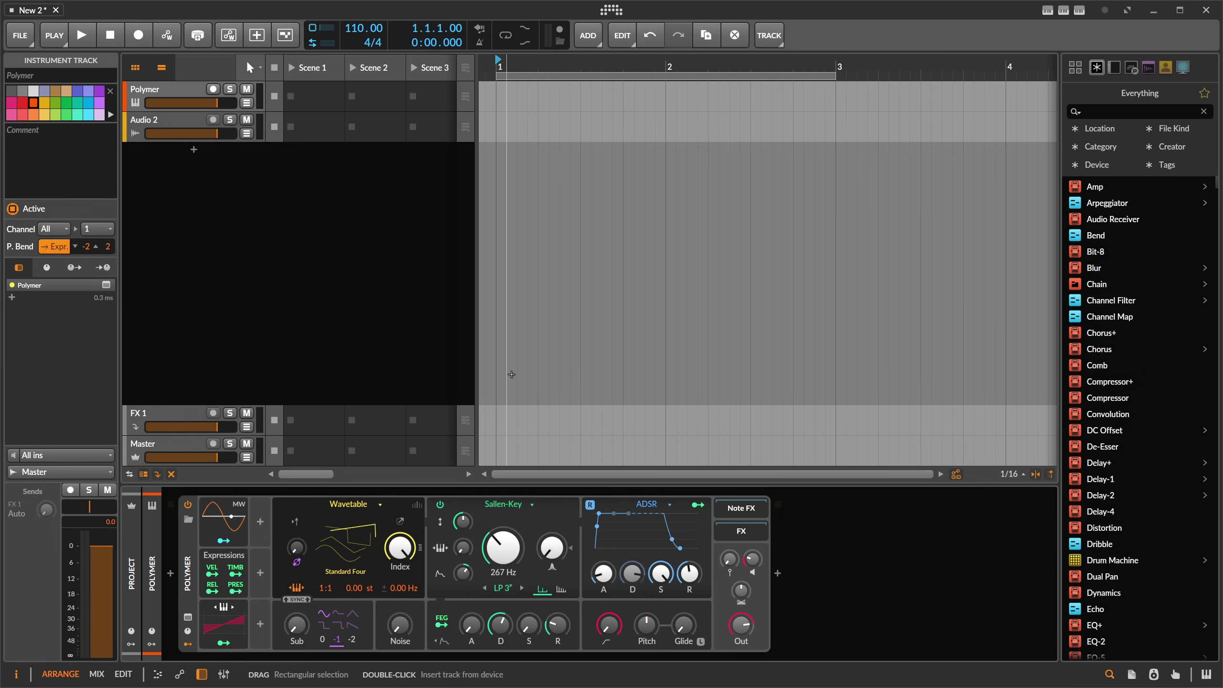
# Create a two-bar clip on the Polymer track and open it in the piano roll.
pyautogui.doubleClick(533, 92)
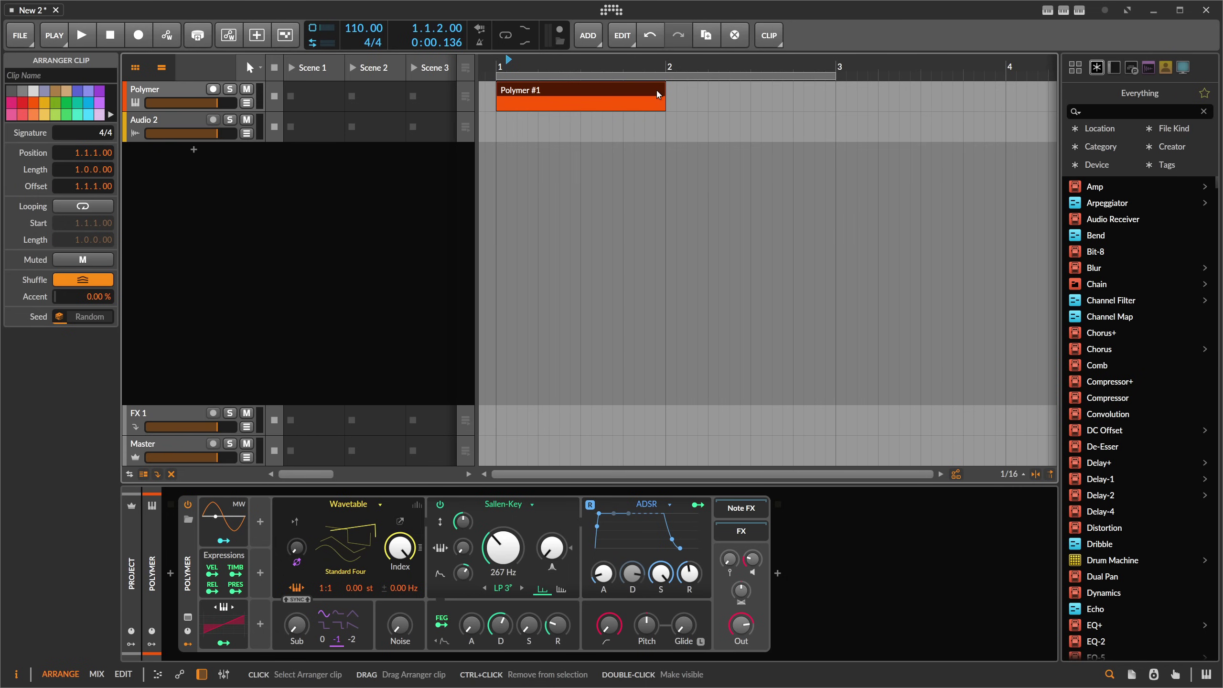
pyautogui.moveTo(658, 94); pyautogui.dragTo(836, 95)
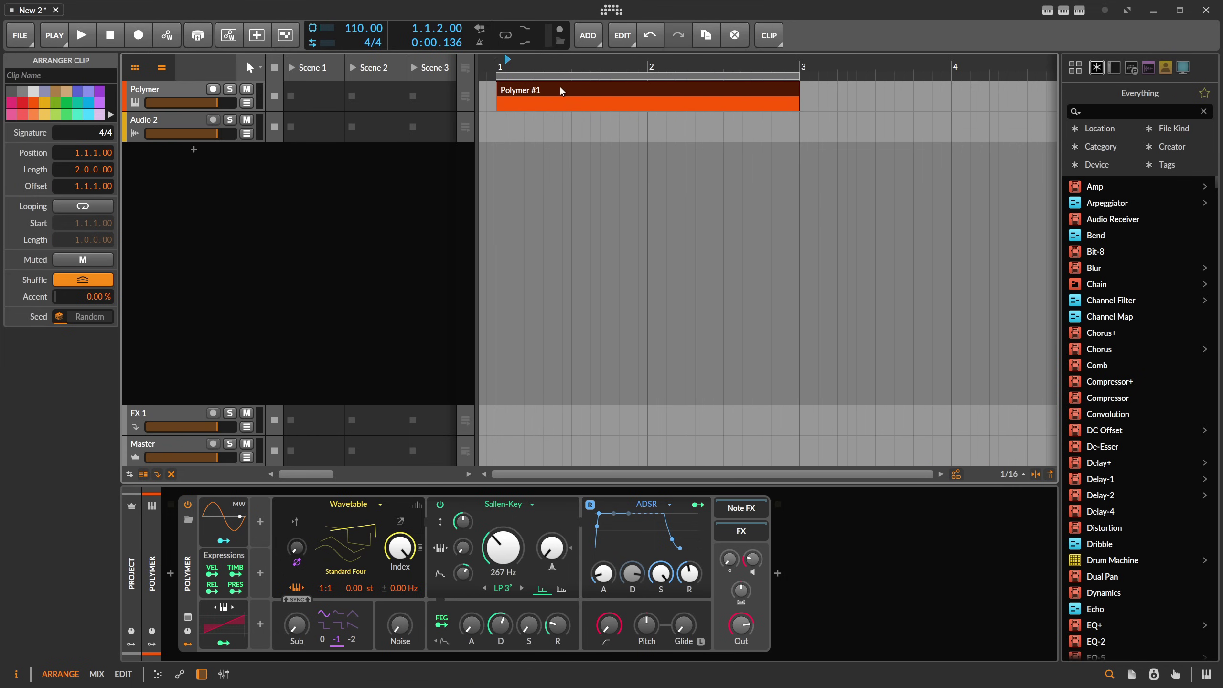
pyautogui.doubleClick(530, 96)
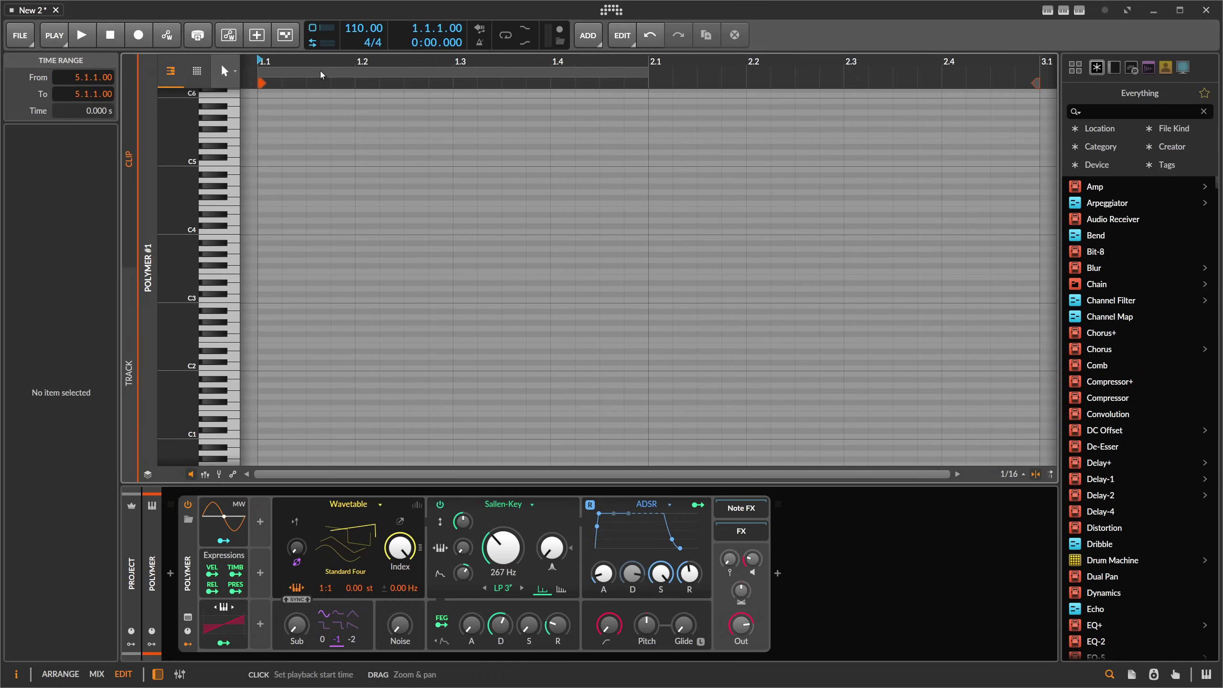
pyautogui.moveTo(321, 75); pyautogui.dragTo(397, 77)
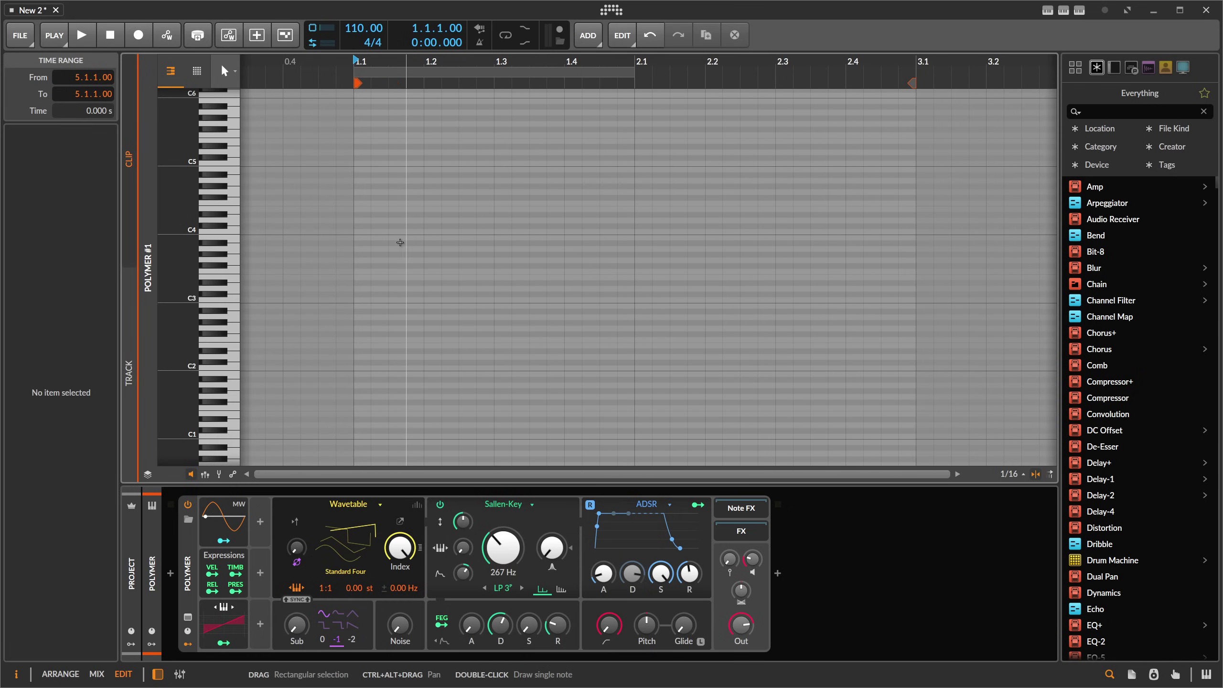
pyautogui.moveTo(183, 248); pyautogui.dragTo(184, 269)
# Draw a half-bar C4 note at the clip start and raise its velocity.
pyautogui.doubleClick(361, 248)
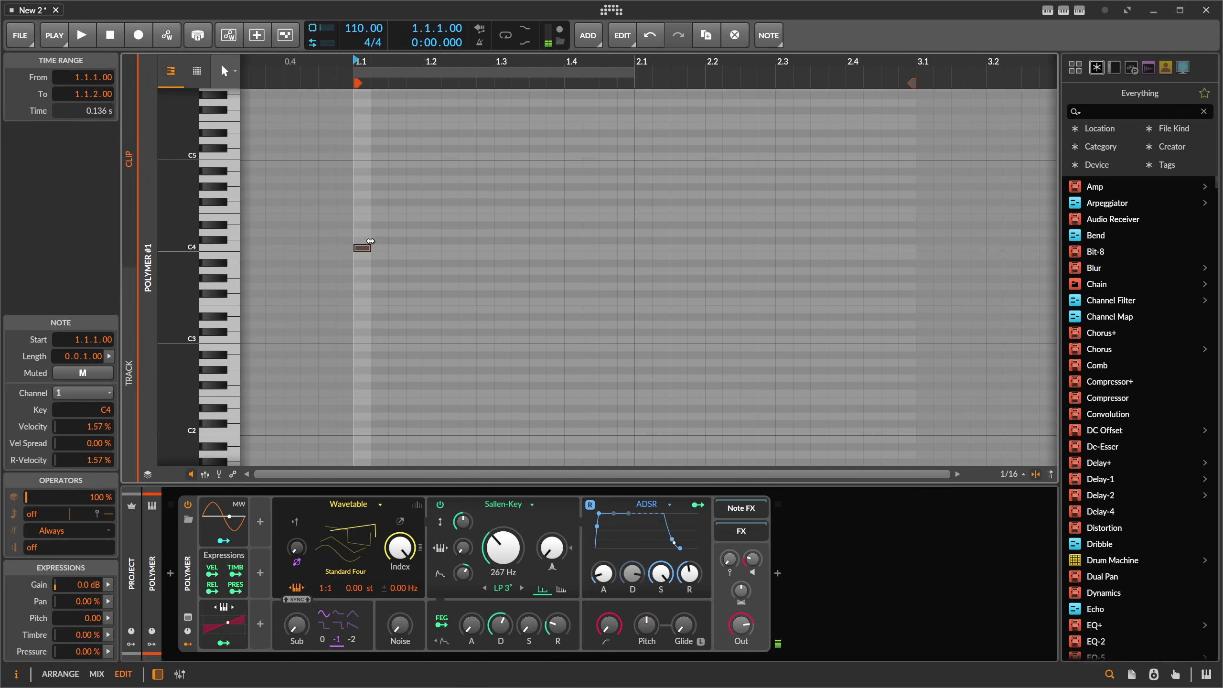
pyautogui.moveTo(370, 241); pyautogui.dragTo(494, 245)
pyautogui.click(205, 474)
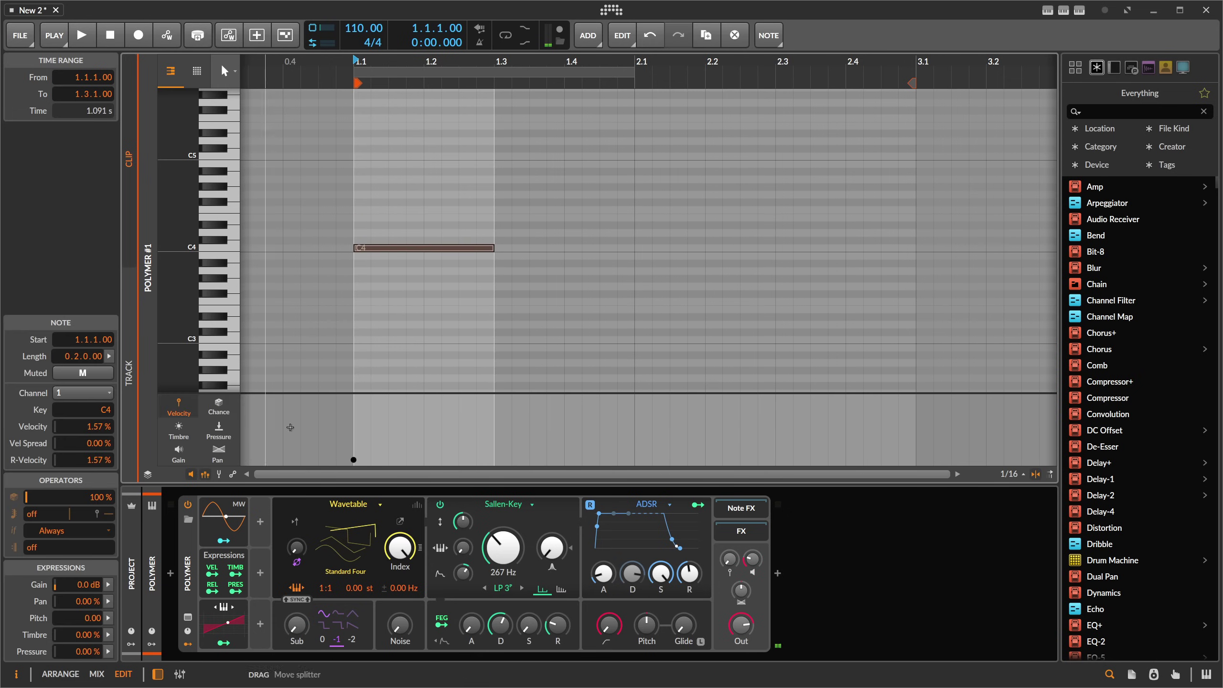
pyautogui.moveTo(354, 458); pyautogui.dragTo(354, 413)
pyautogui.click(400, 233)
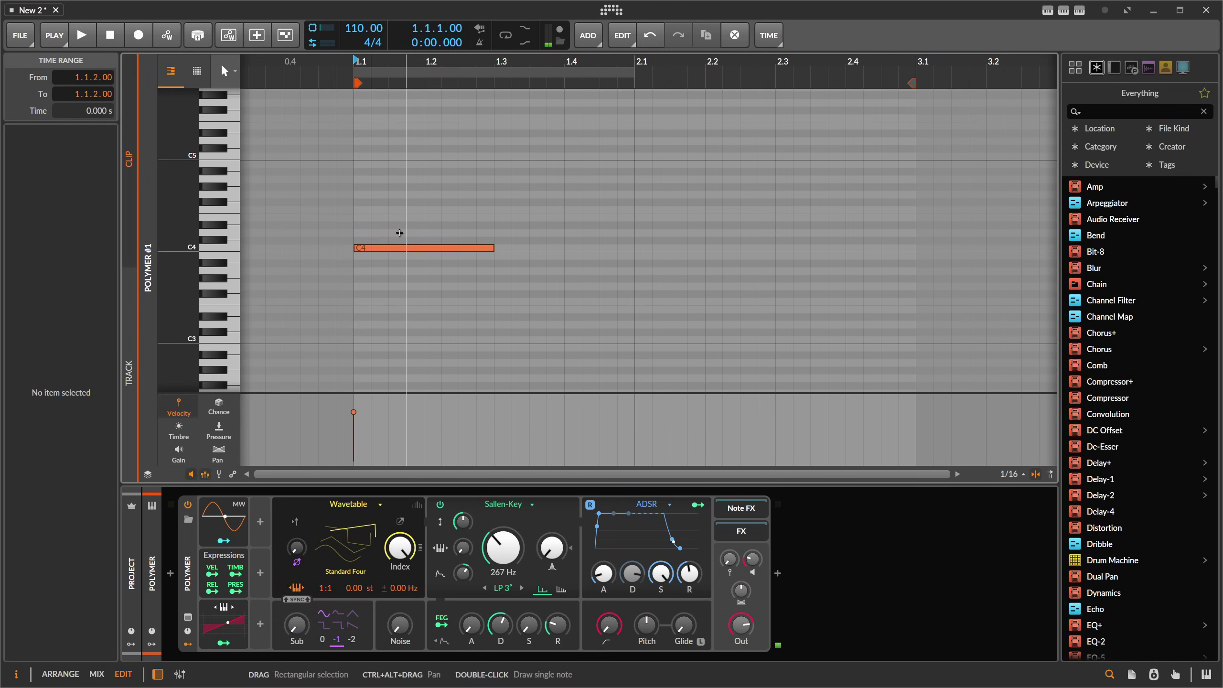
# Stack F4, A4, B4, D5 and E5 notes above C4 to form a chord.
pyautogui.doubleClick(360, 210)
pyautogui.doubleClick(361, 180)
pyautogui.click(362, 162)
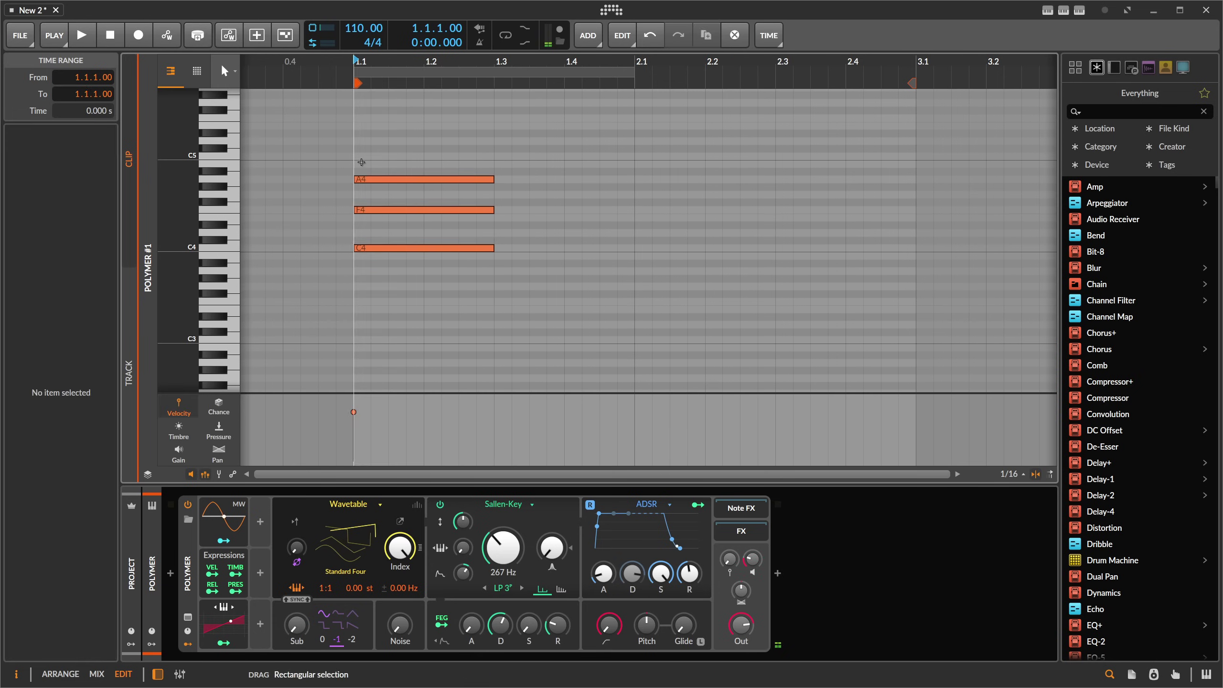
pyautogui.doubleClick(361, 163)
pyautogui.doubleClick(360, 142)
pyautogui.doubleClick(360, 125)
# Drop the six-note chord an octave to C3–E4 and select all its notes.
pyautogui.moveTo(376, 109); pyautogui.dragTo(365, 263)
pyautogui.hotkey('shift', 'Down')
pyautogui.scroll(-2, 418, 274)
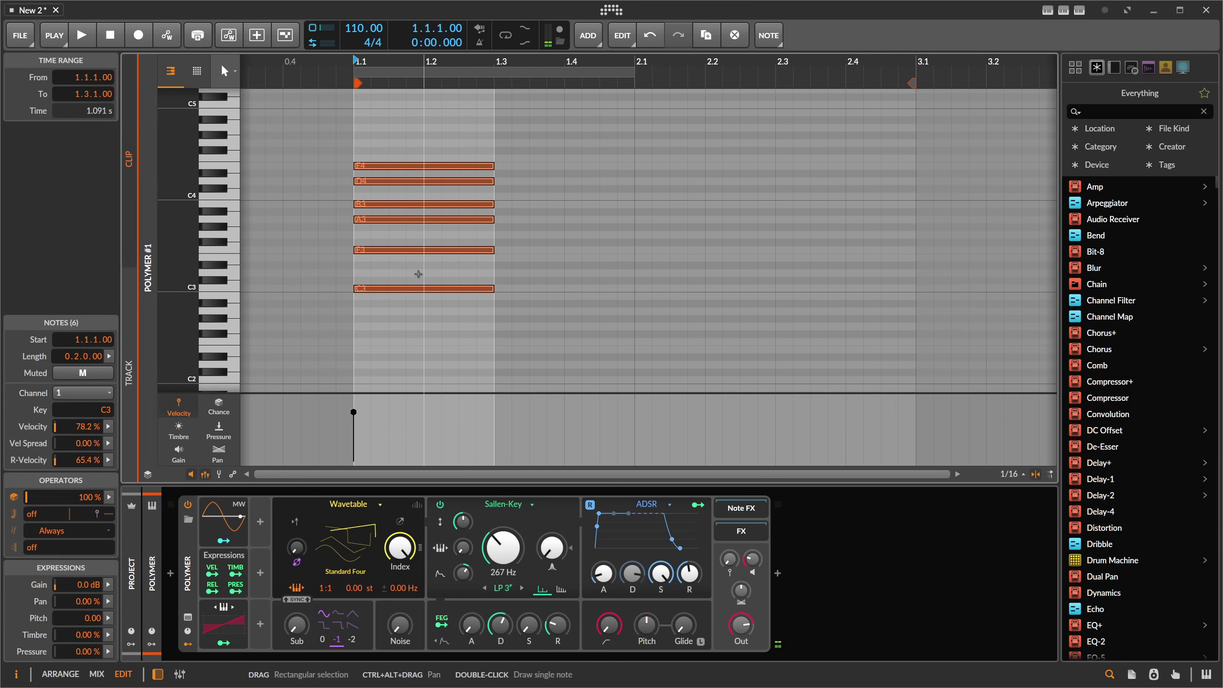
pyautogui.click(530, 289)
pyautogui.hotkey('ctrl', 'a')
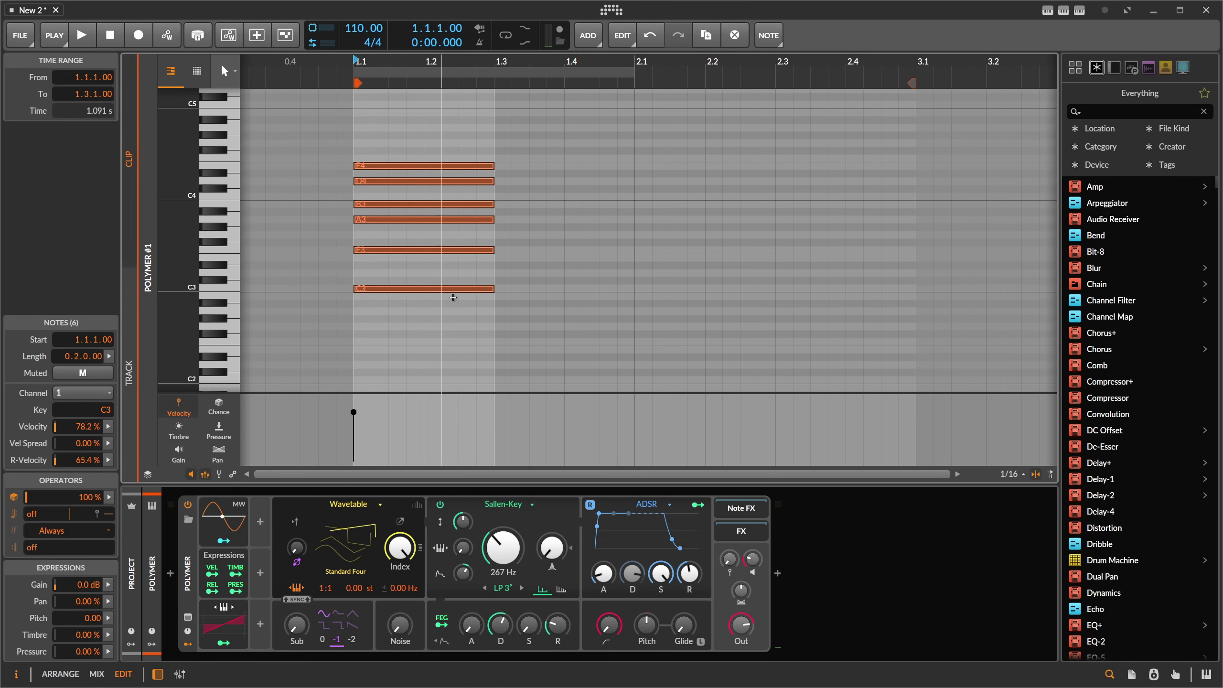
# In Scale Maker choose Aeolian mode with root D#, then fit the selected chord to it.
pyautogui.click(1080, 10)
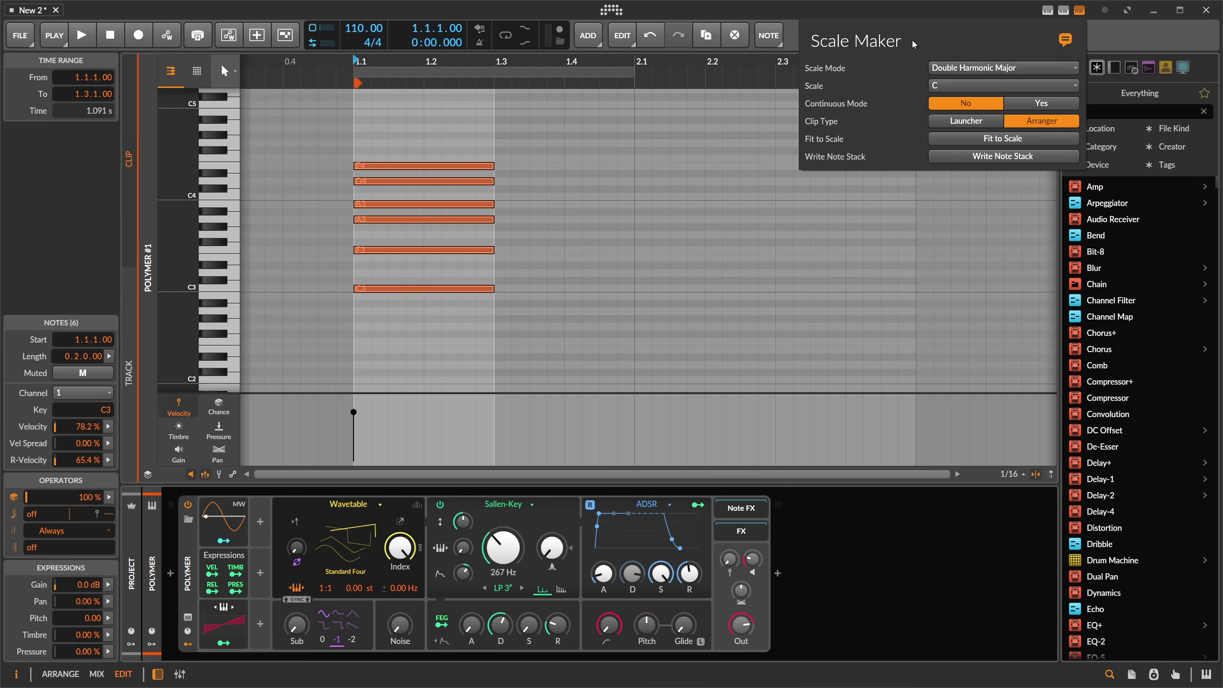
pyautogui.click(959, 71)
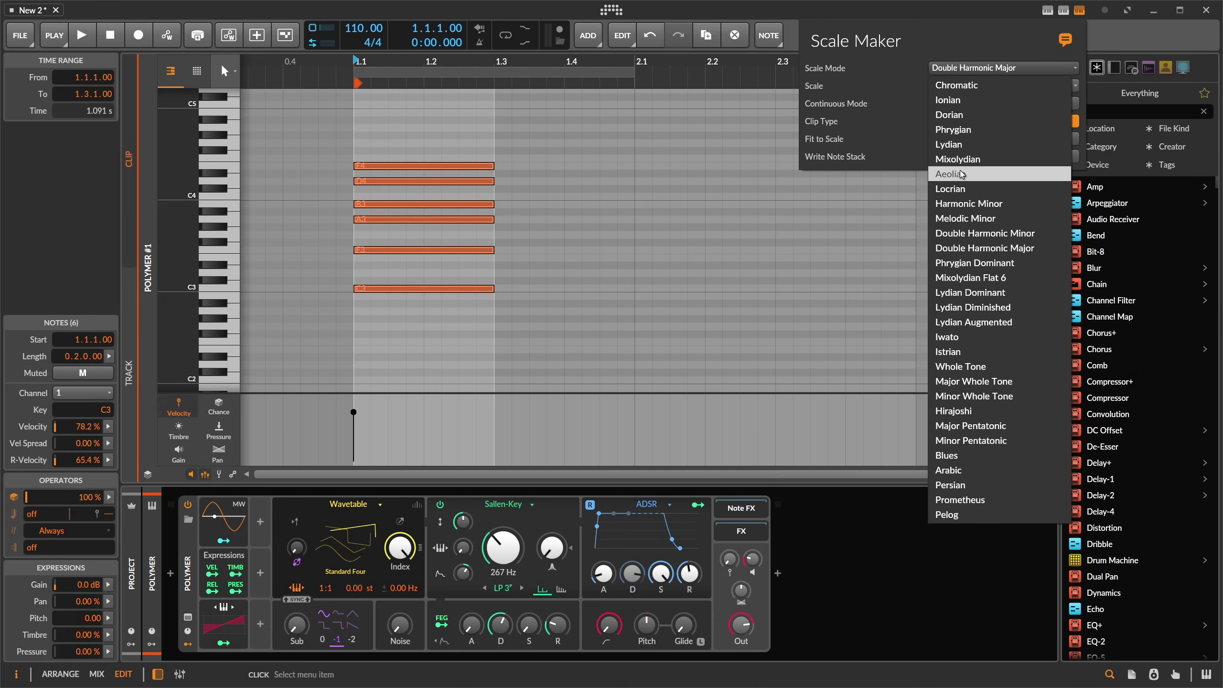
pyautogui.click(957, 178)
pyautogui.click(951, 85)
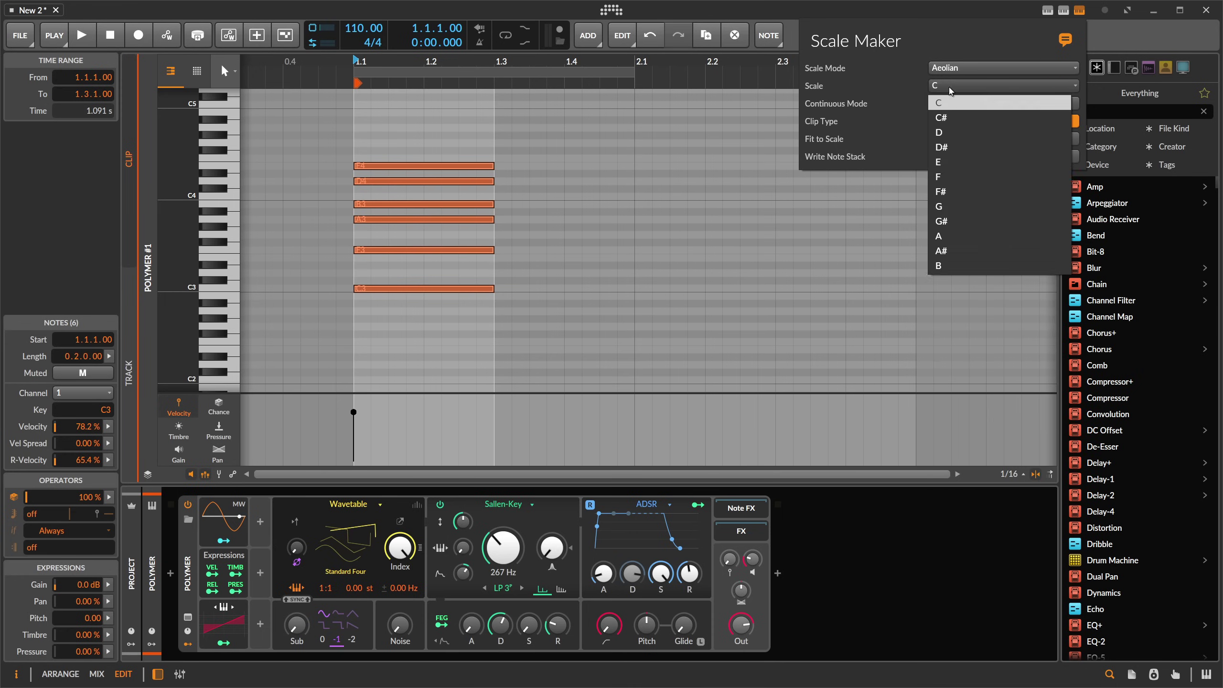
pyautogui.click(950, 147)
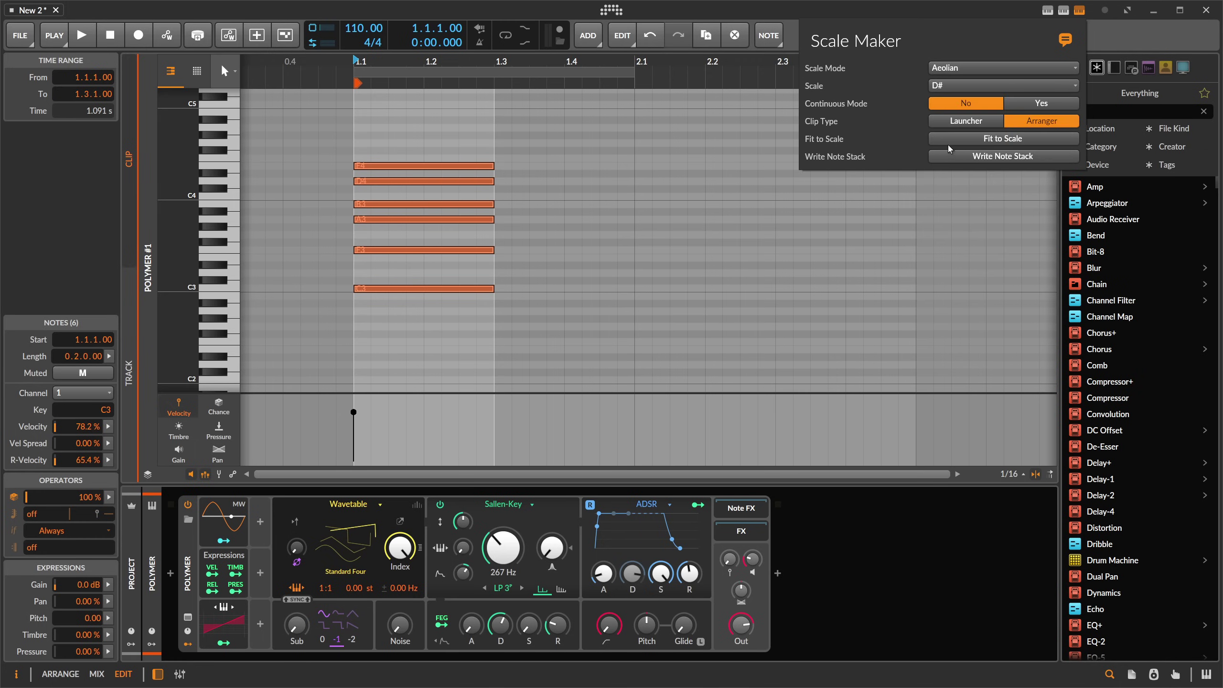
pyautogui.click(1002, 140)
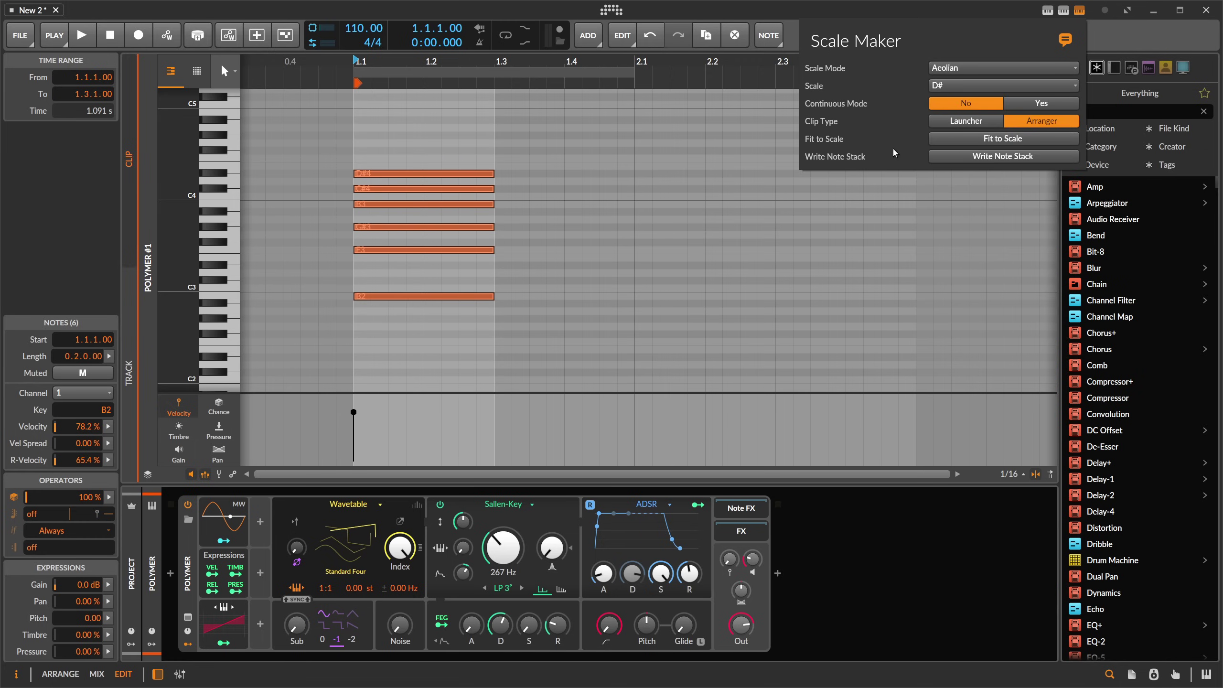
pyautogui.click(434, 166)
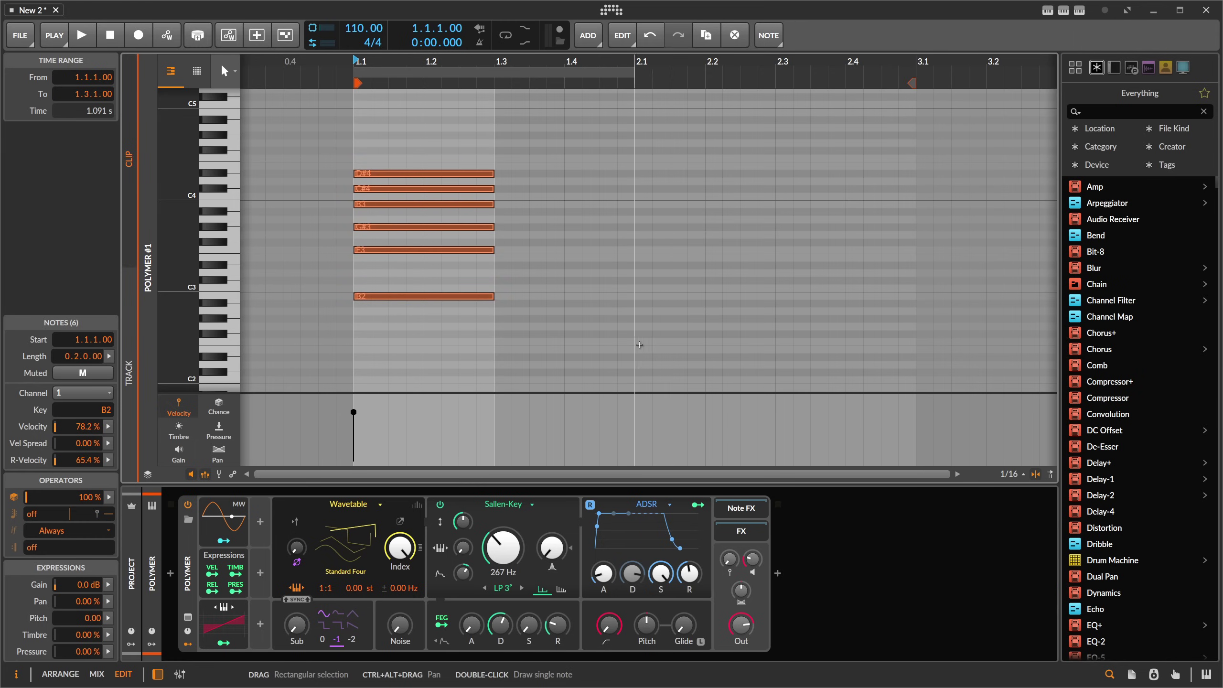
# Duplicate the chord to 1.3 and shift the copy down two semitones.
pyautogui.moveTo(179, 246); pyautogui.dragTo(204, 253)
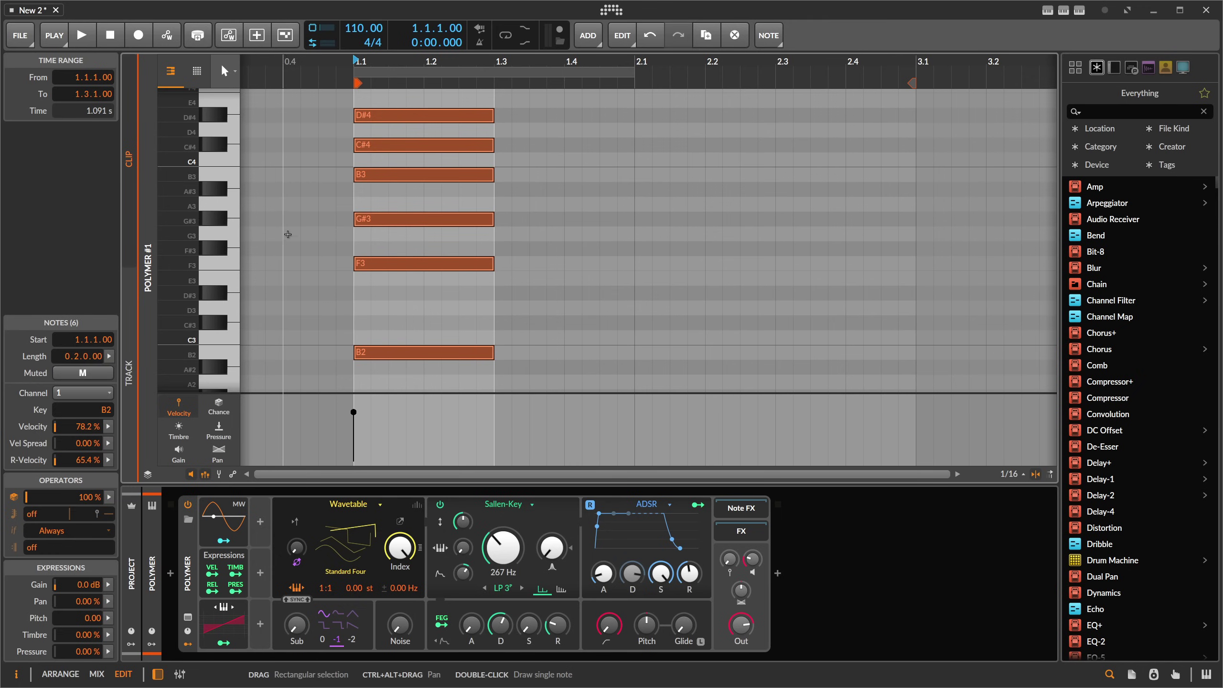
pyautogui.moveTo(301, 236); pyautogui.dragTo(335, 253)
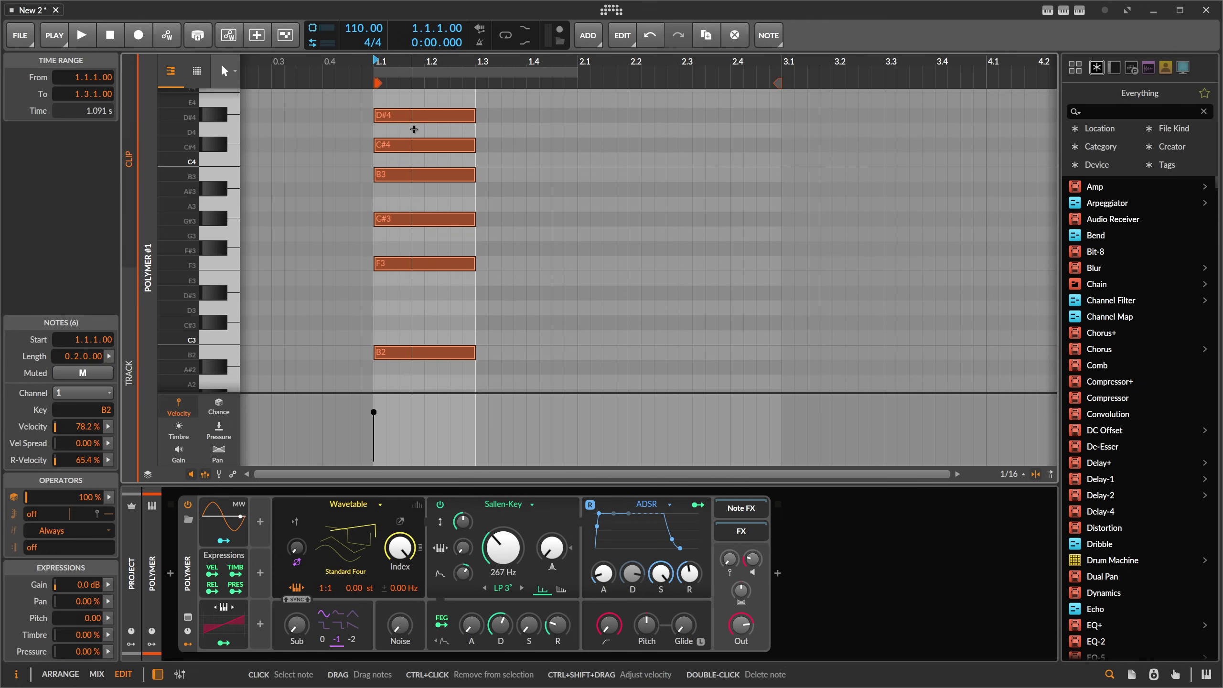
pyautogui.moveTo(391, 58); pyautogui.dragTo(444, 367)
pyautogui.hotkey('ctrl', 'd')
pyautogui.moveTo(571, 351); pyautogui.dragTo(572, 378)
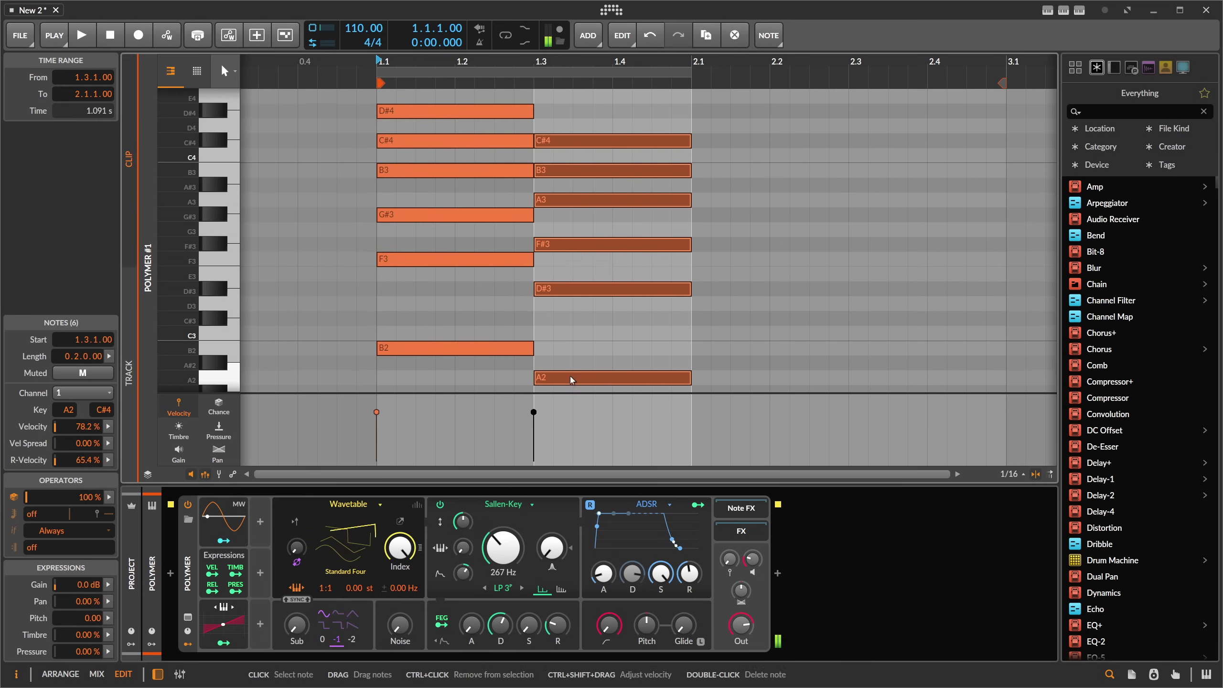
# Duplicate the second chord into bar 2 and raise it two semitones.
pyautogui.moveTo(514, 63); pyautogui.dragTo(502, 58)
pyautogui.scroll(2, 513, 124)
pyautogui.scroll(-2, 556, 154)
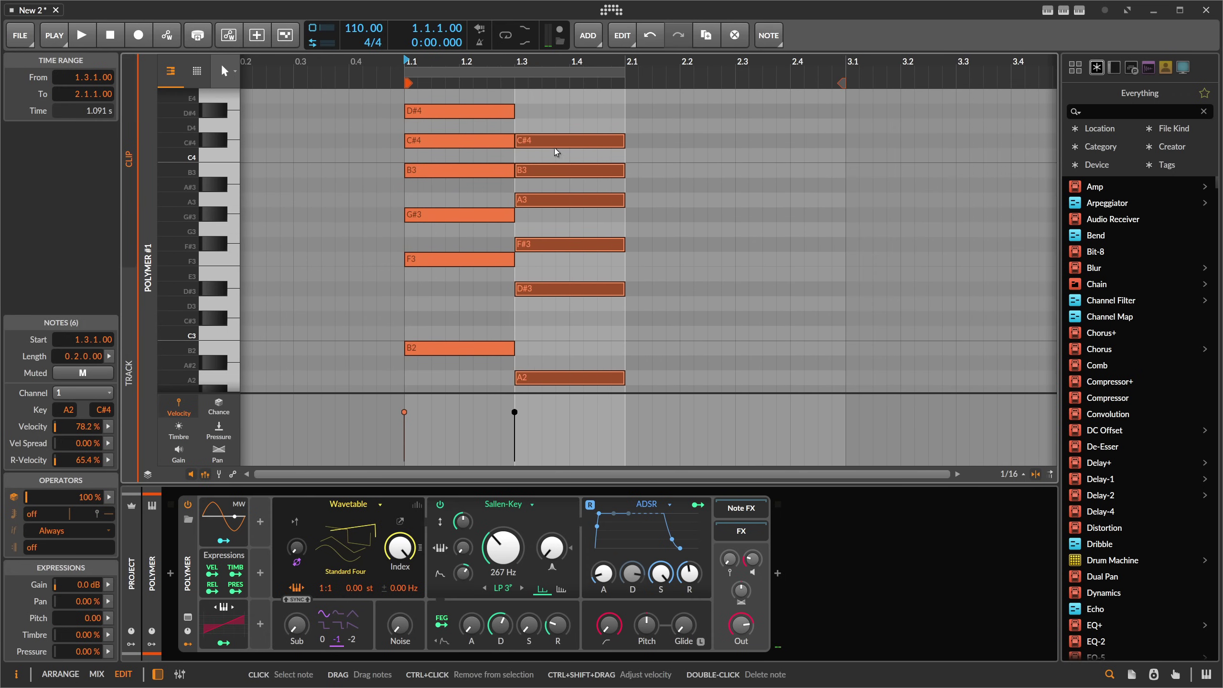
pyautogui.moveTo(550, 119); pyautogui.dragTo(564, 374)
pyautogui.hotkey('ctrl', 'd')
pyautogui.press('Up')
pyautogui.press('Up')
pyautogui.press('Up')
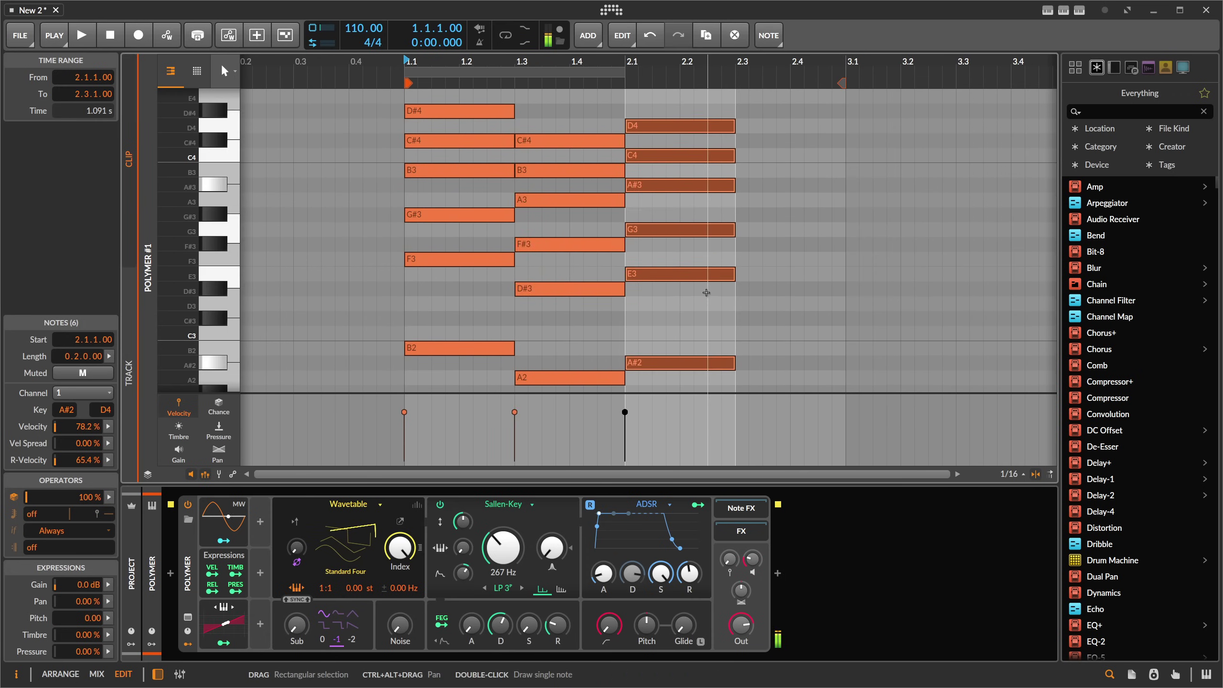
pyautogui.press('Up')
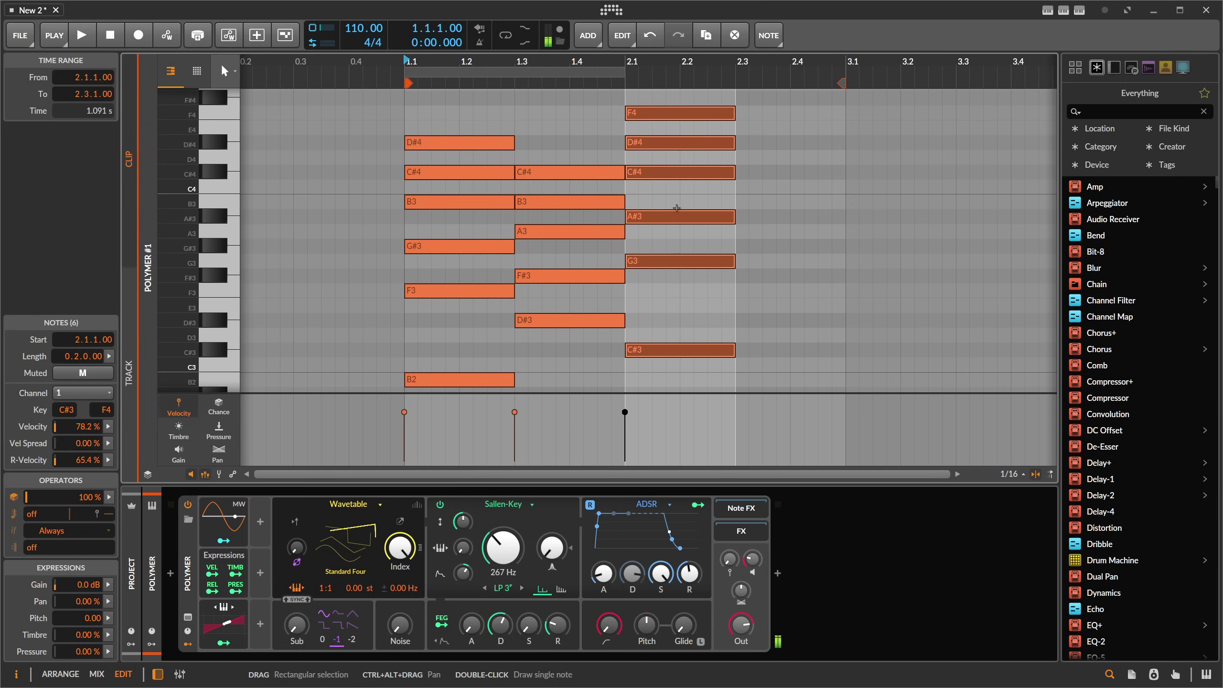
pyautogui.moveTo(555, 61); pyautogui.dragTo(666, 405)
pyautogui.scroll(3, 713, 322)
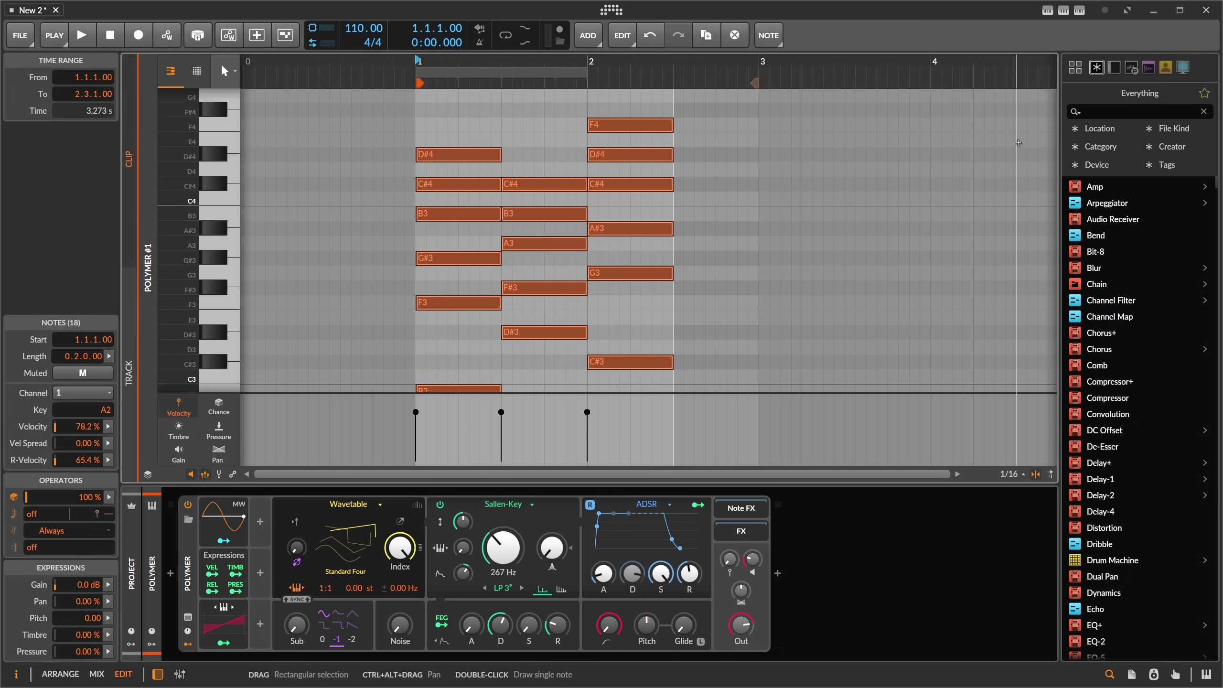
# Fit all 18 notes of the progression to D# Aeolian with Scale Maker.
pyautogui.click(1080, 9)
pyautogui.click(990, 139)
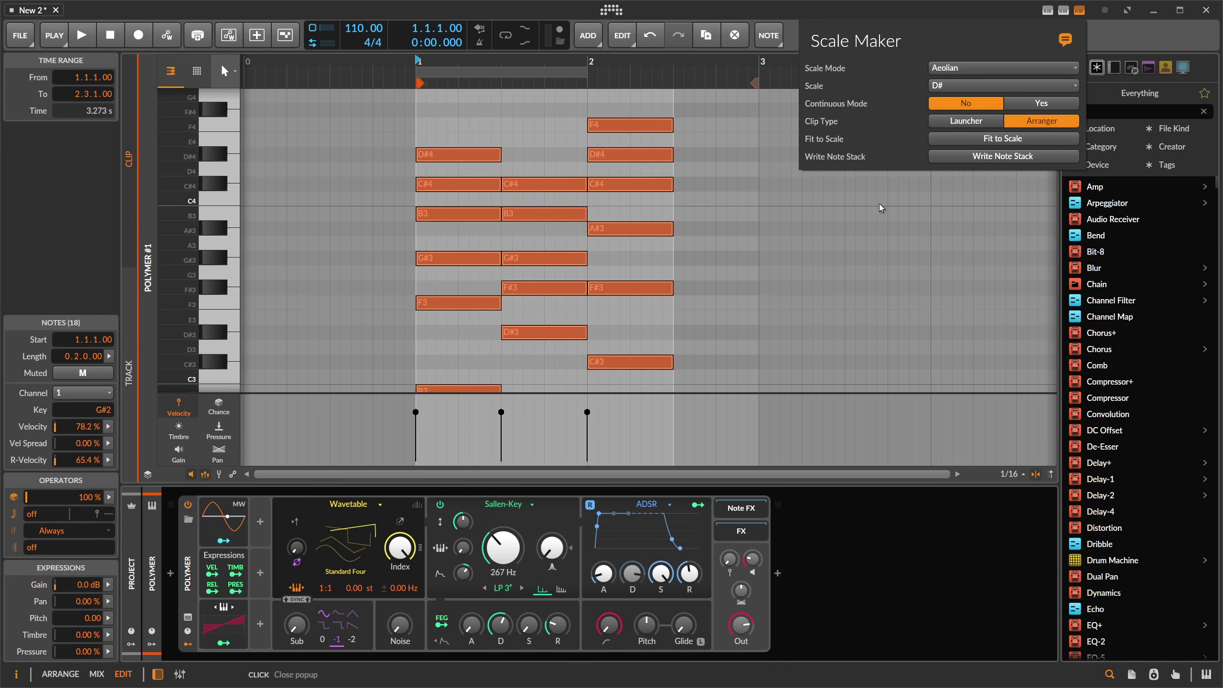
pyautogui.click(646, 272)
pyautogui.click(640, 271)
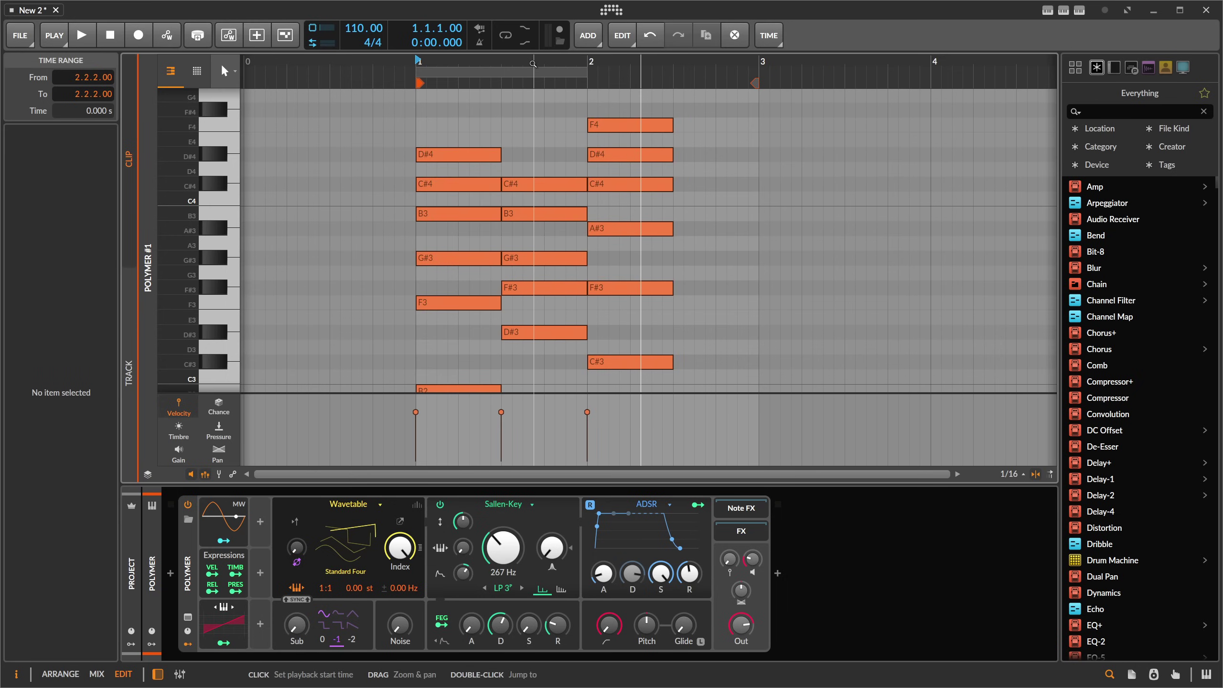
# Zoom the note view out and select all the existing notes.
pyautogui.moveTo(533, 66); pyautogui.dragTo(484, 69)
pyautogui.moveTo(186, 202); pyautogui.dragTo(166, 212)
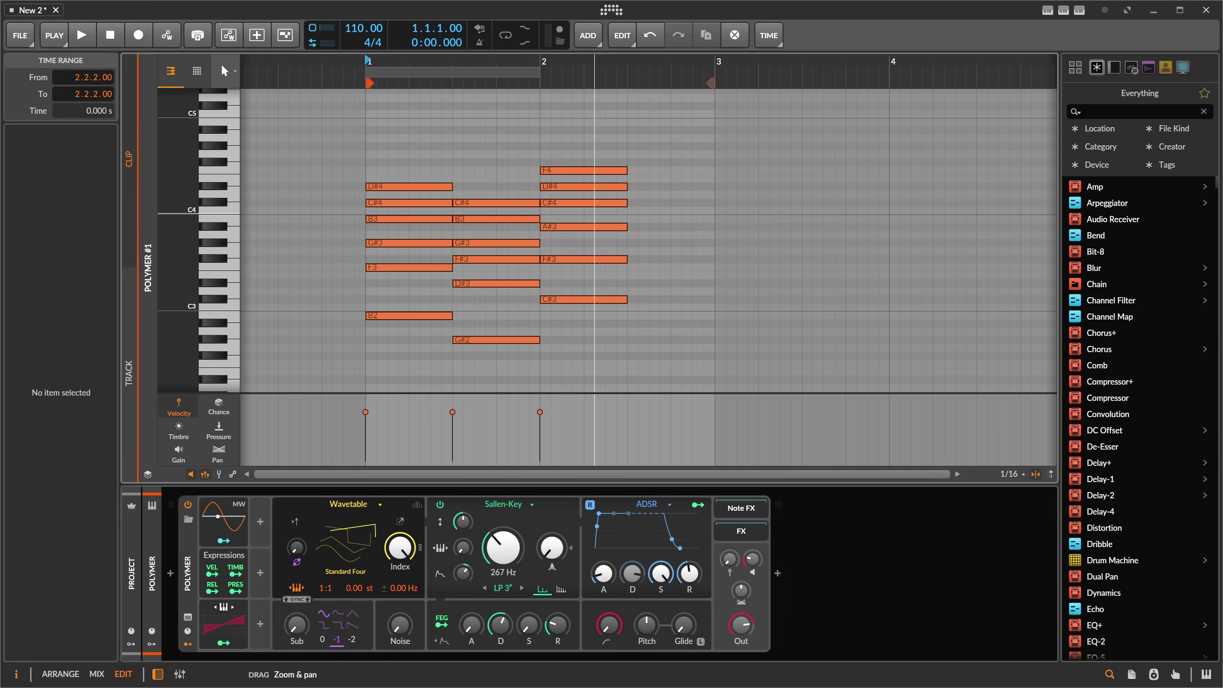
pyautogui.scroll(-2, 420, 96)
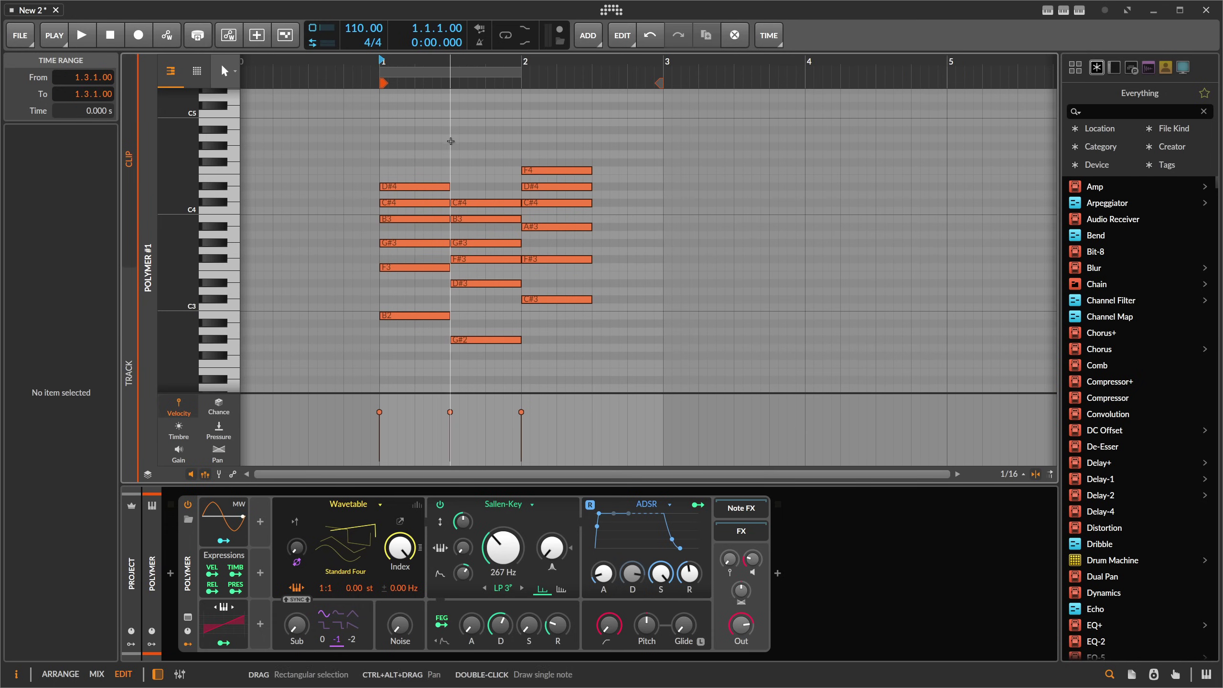
pyautogui.moveTo(400, 121); pyautogui.dragTo(547, 364)
# Delete the selected notes and switch Scale Maker's Continuous Mode on for D# Aeolian.
pyautogui.press('Delete')
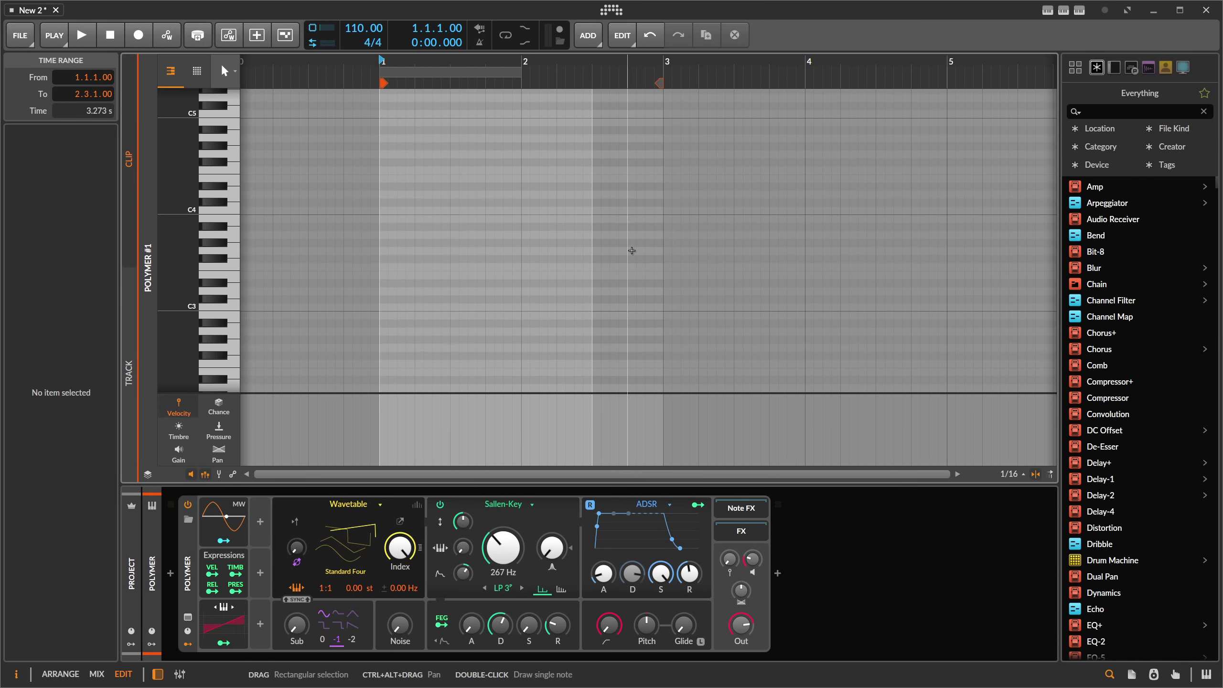
pyautogui.click(1080, 10)
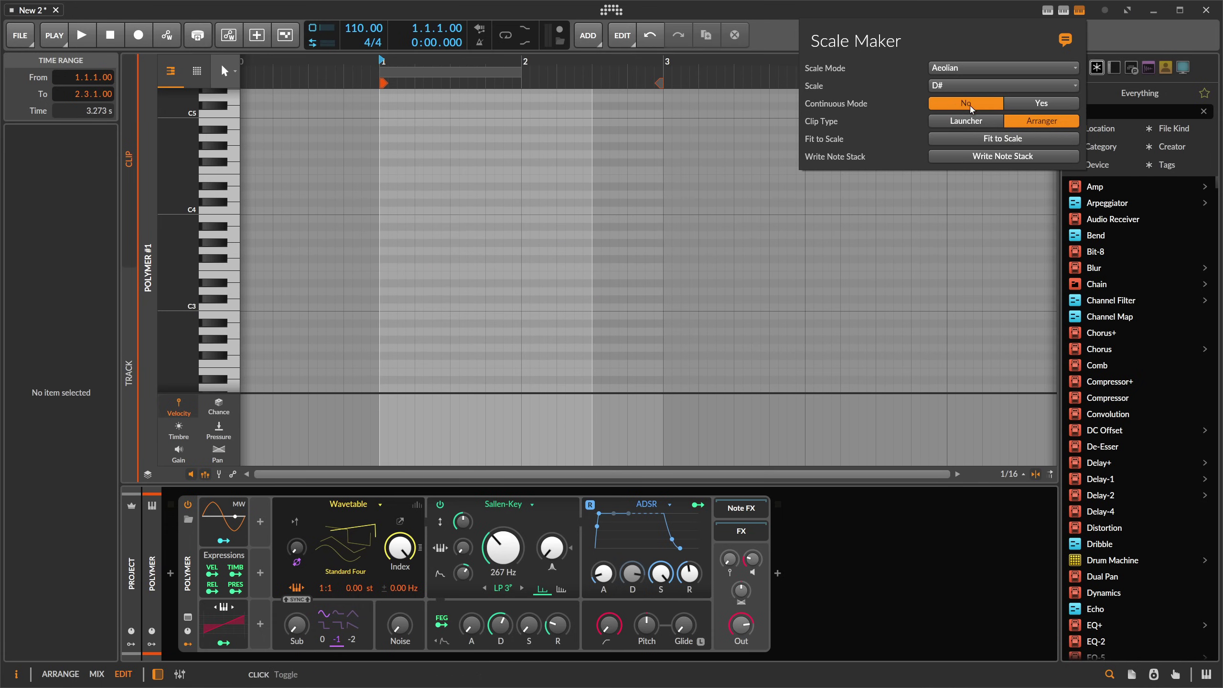
pyautogui.click(1017, 104)
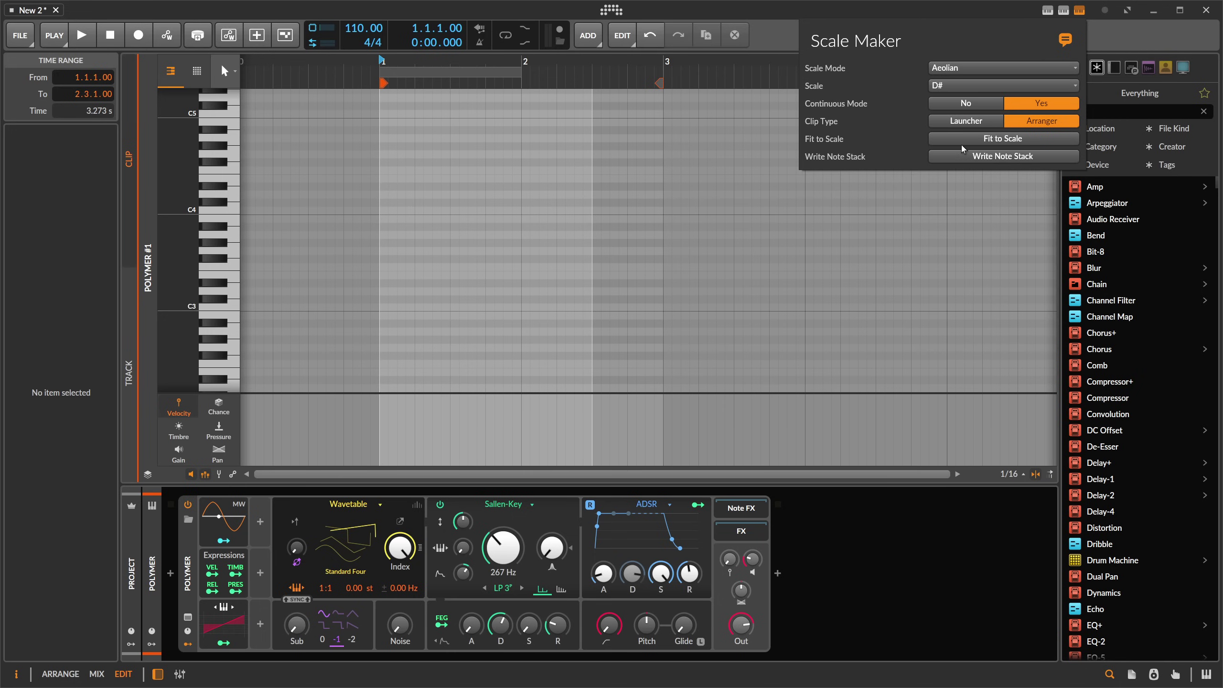
pyautogui.click(731, 159)
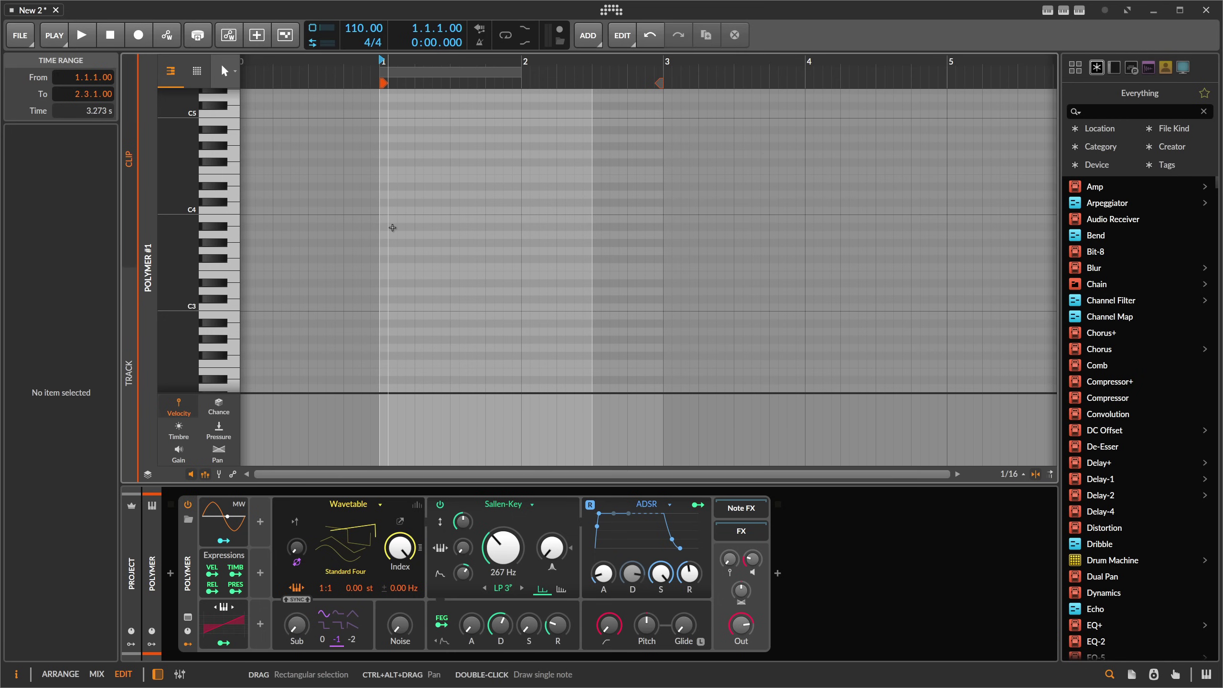
# Draw a trial chord around C#4 at bar 1 and audition it.
pyautogui.scroll(3, 388, 228)
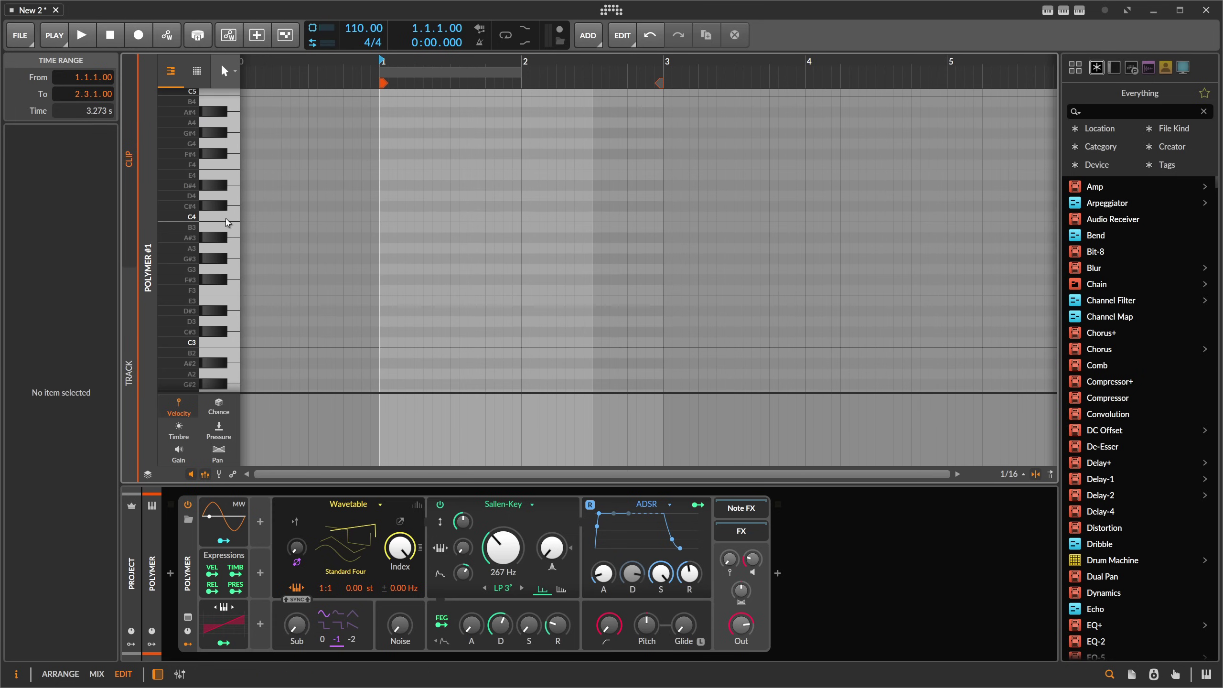
pyautogui.doubleClick(385, 227)
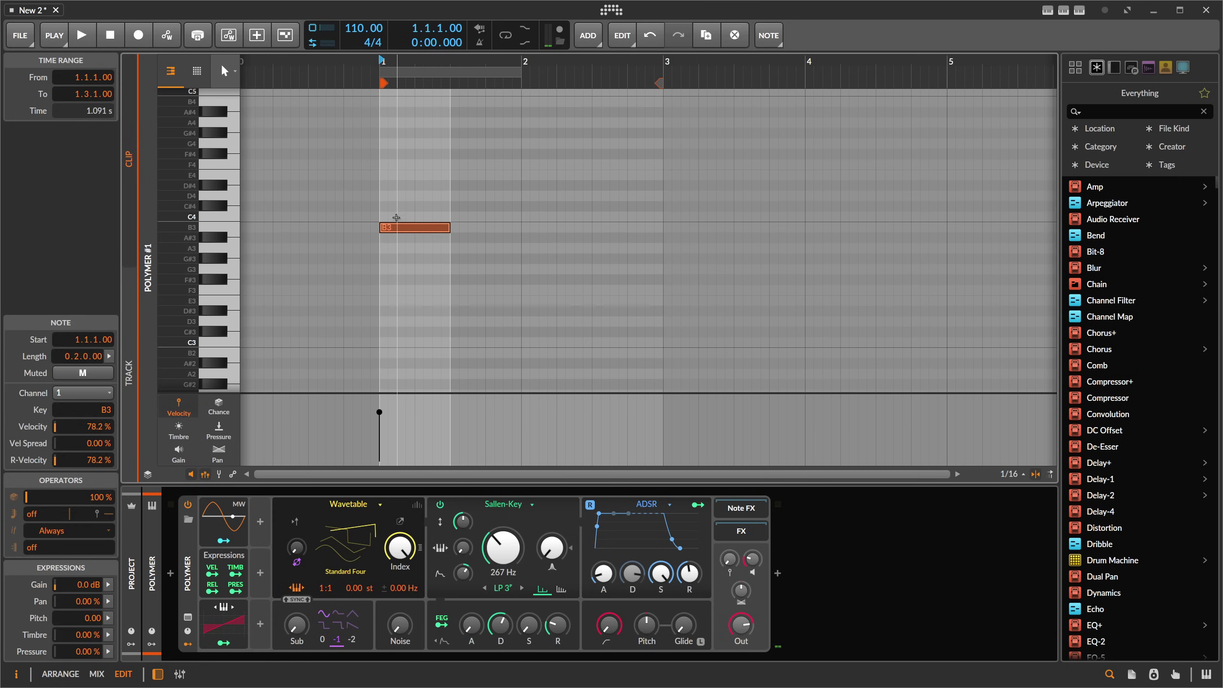
pyautogui.click(395, 218)
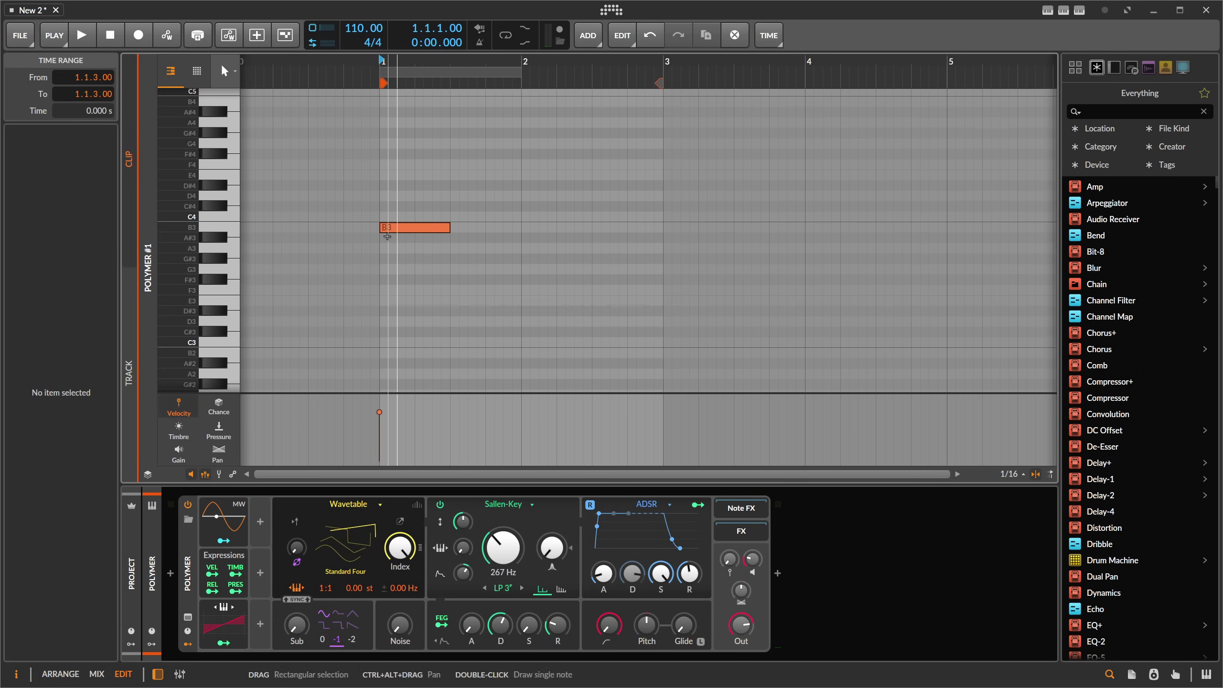
pyautogui.moveTo(394, 229); pyautogui.dragTo(385, 153)
pyautogui.click(399, 224)
pyautogui.doubleClick(384, 145)
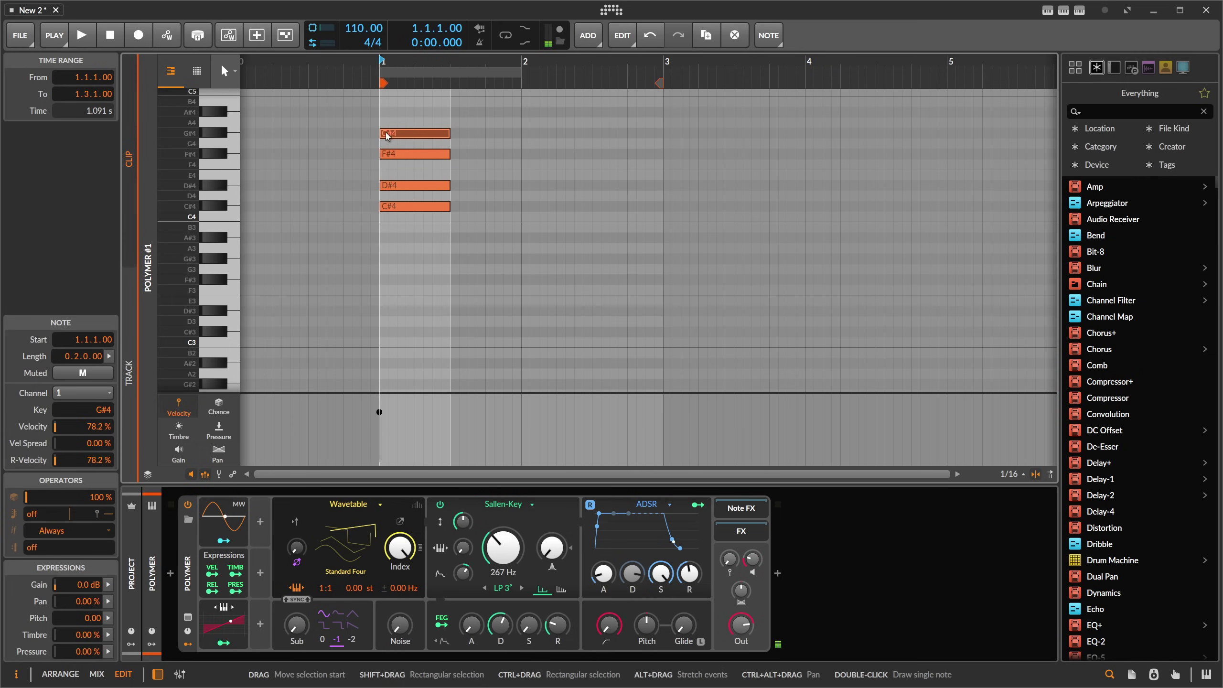
pyautogui.click(415, 146)
pyautogui.press('space')
pyautogui.press('space')
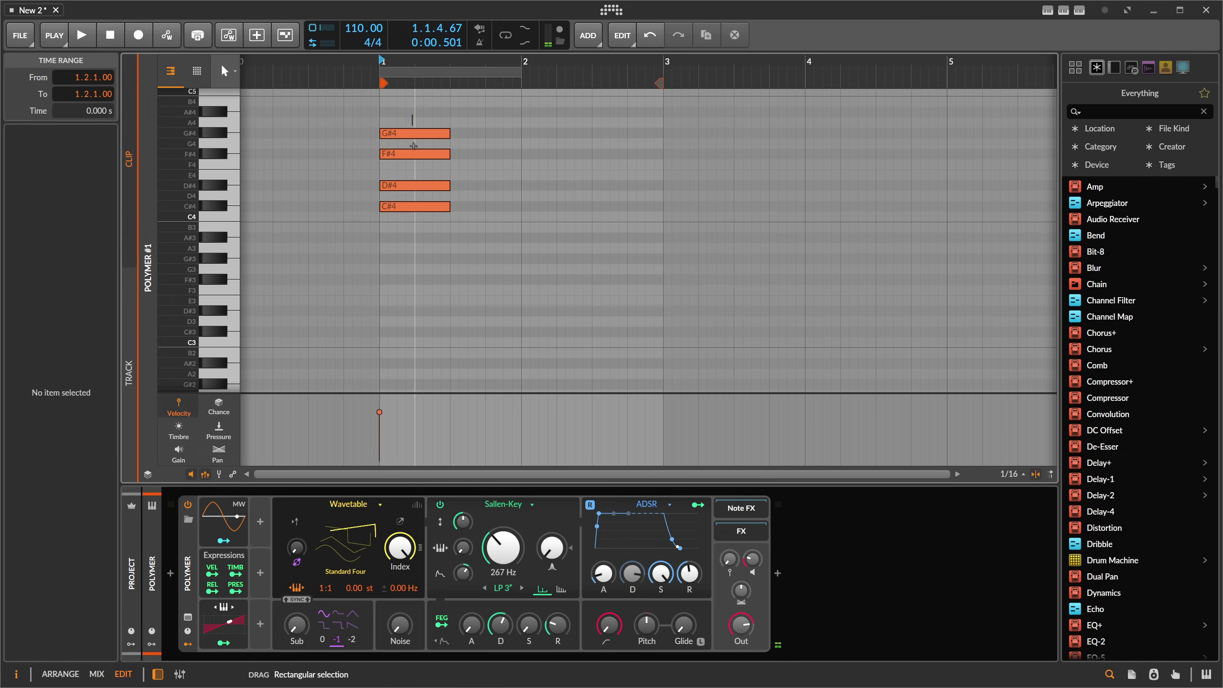
# Drop the trial chord an octave, then delete its four notes.
pyautogui.hotkey('ctrl', 'a')
pyautogui.hotkey('shift', 'Down')
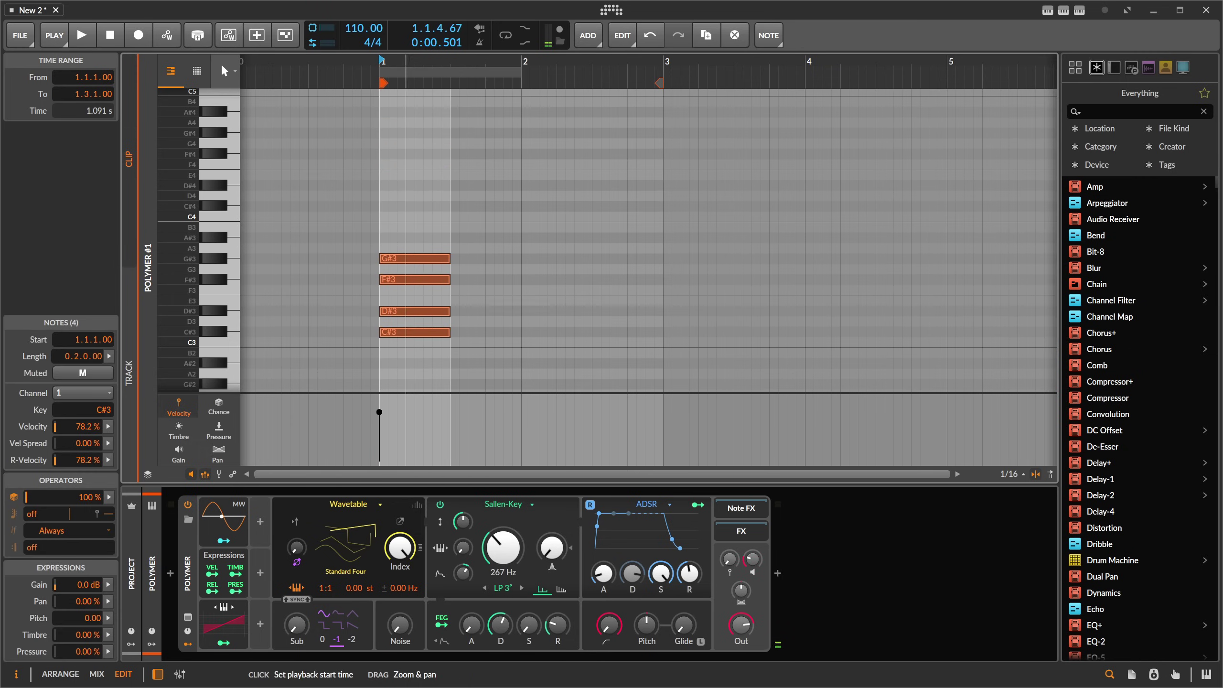
pyautogui.moveTo(408, 61); pyautogui.dragTo(424, 97)
pyautogui.scroll(-2, 454, 157)
pyautogui.click(518, 235)
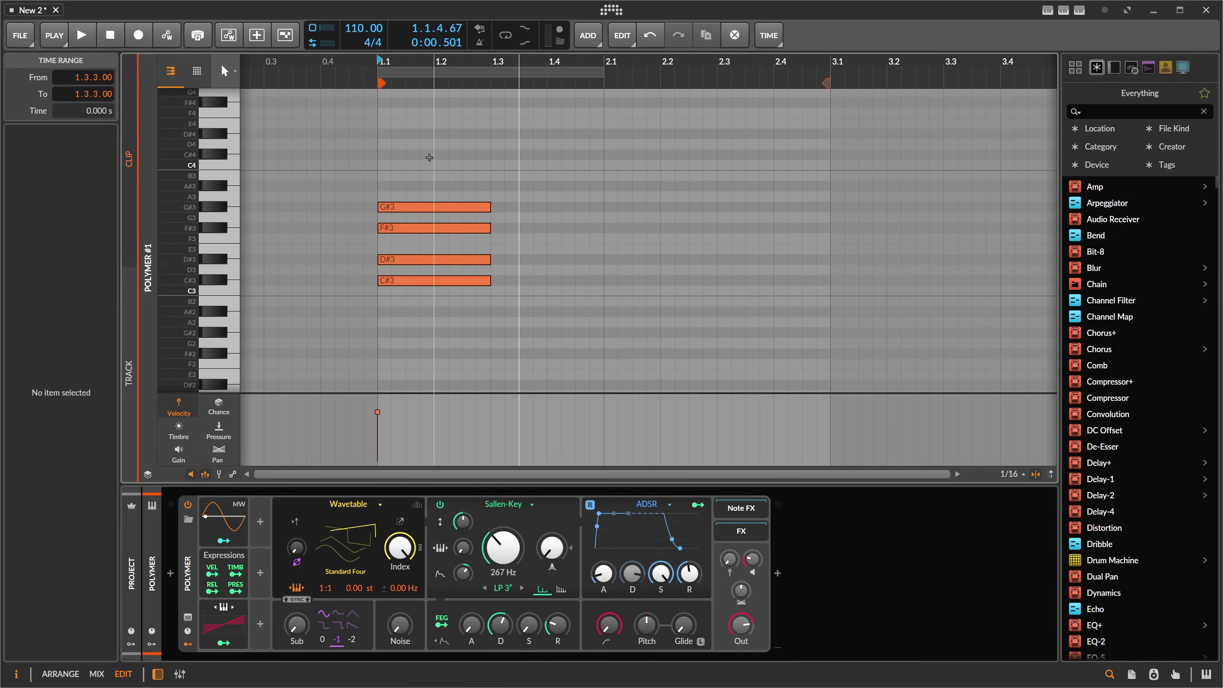
pyautogui.moveTo(429, 157); pyautogui.dragTo(429, 187)
pyautogui.press('Delete')
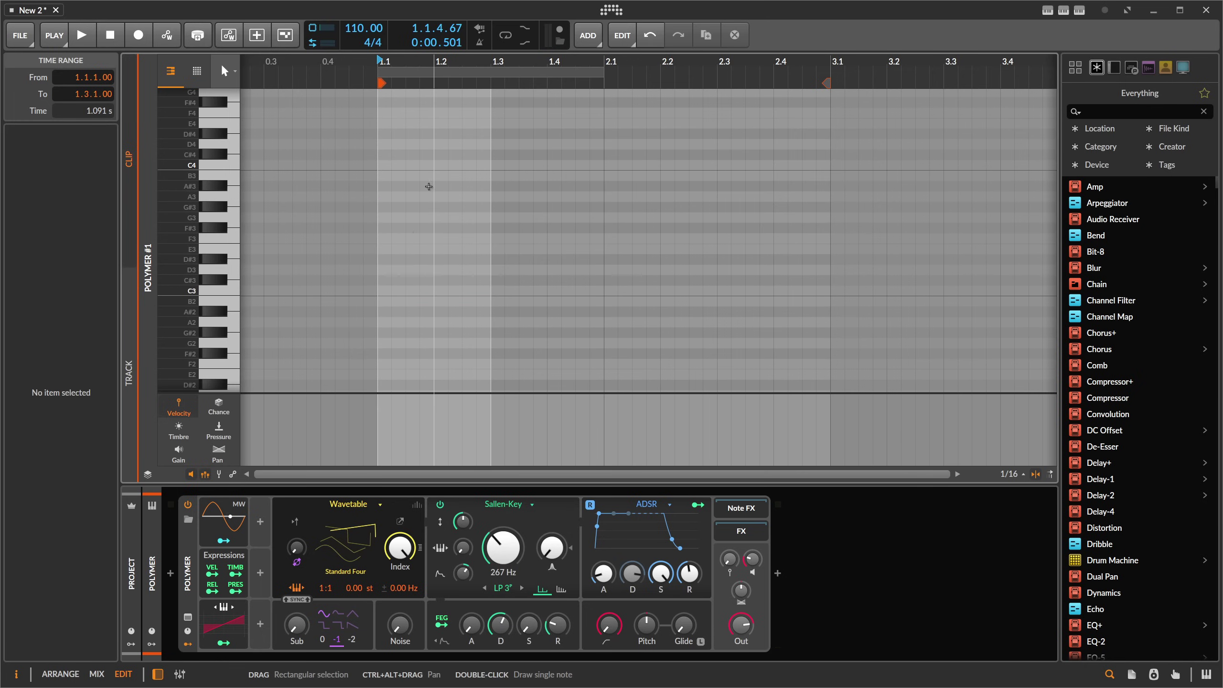
# Draw a D#3–A#3–C#4–F#4 chord at 1.1, drop it an octave and play it.
pyautogui.doubleClick(385, 259)
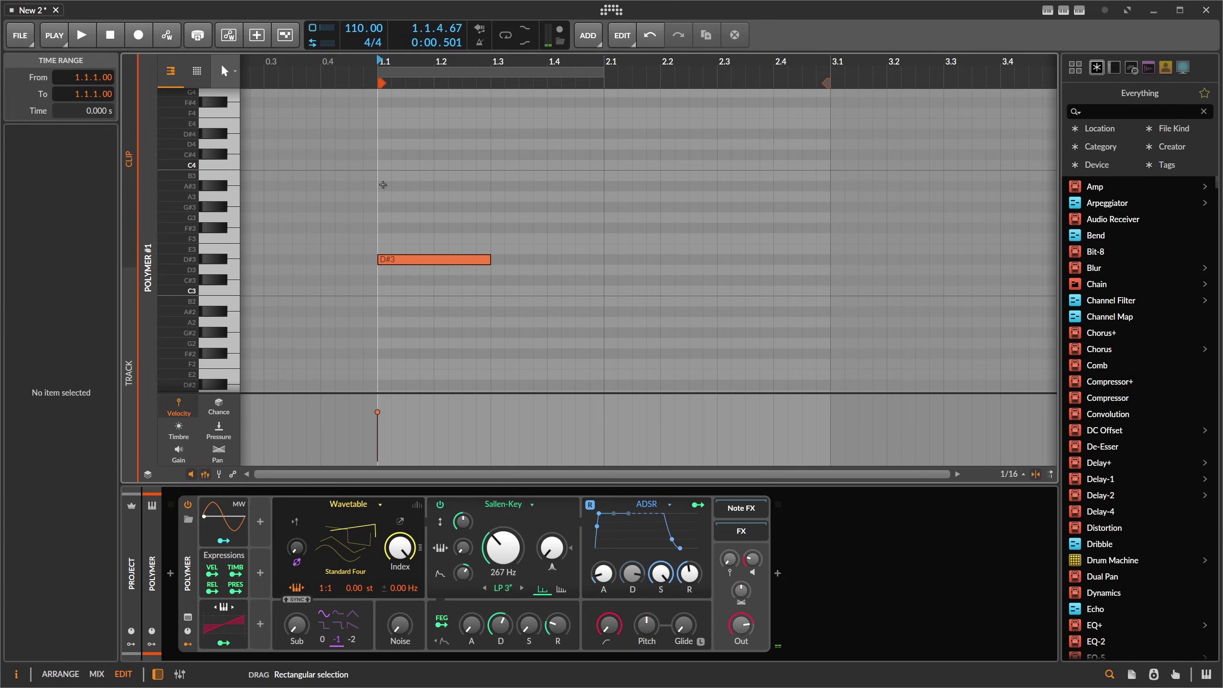
pyautogui.doubleClick(388, 186)
pyautogui.doubleClick(387, 155)
pyautogui.scroll(2, 392, 160)
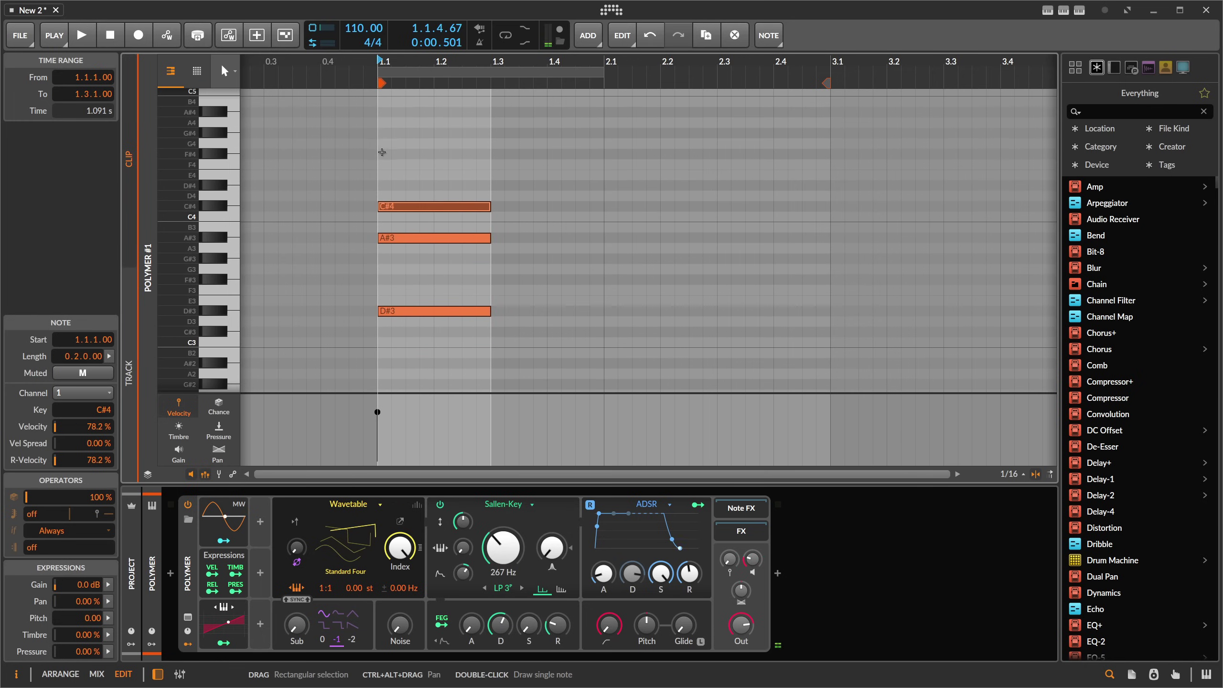
pyautogui.doubleClick(399, 155)
pyautogui.moveTo(426, 133); pyautogui.dragTo(411, 330)
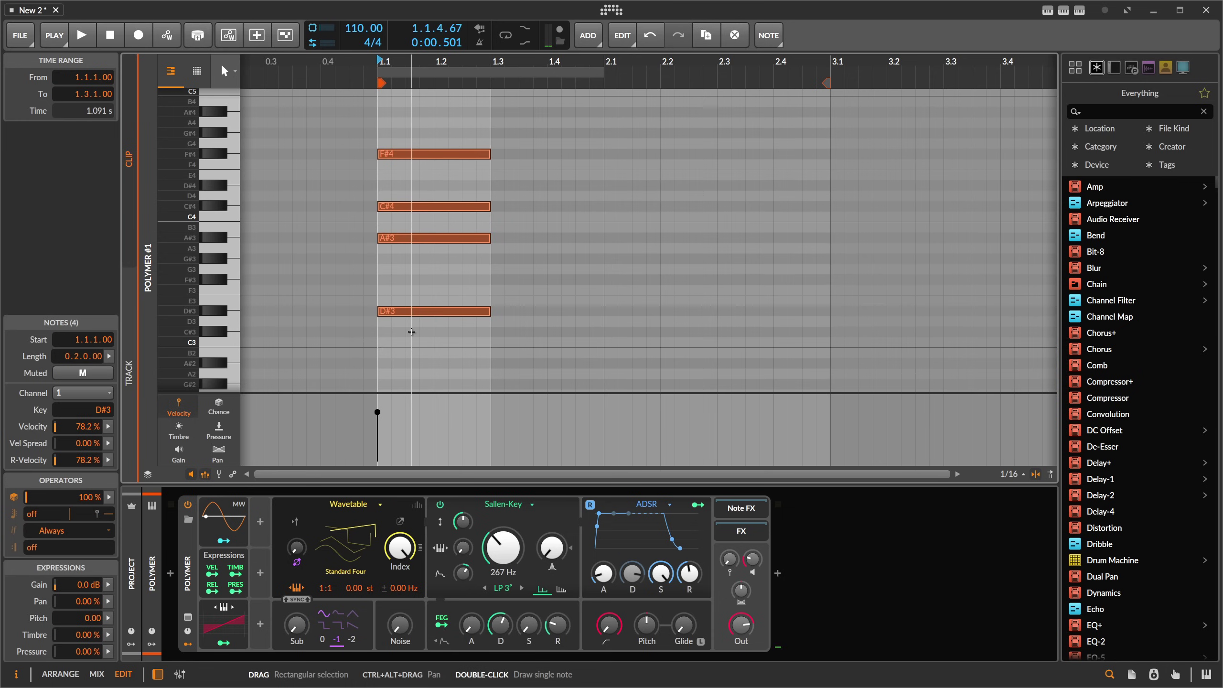
pyautogui.hotkey('shift', 'Down')
pyautogui.scroll(-2, 412, 332)
pyautogui.press('space')
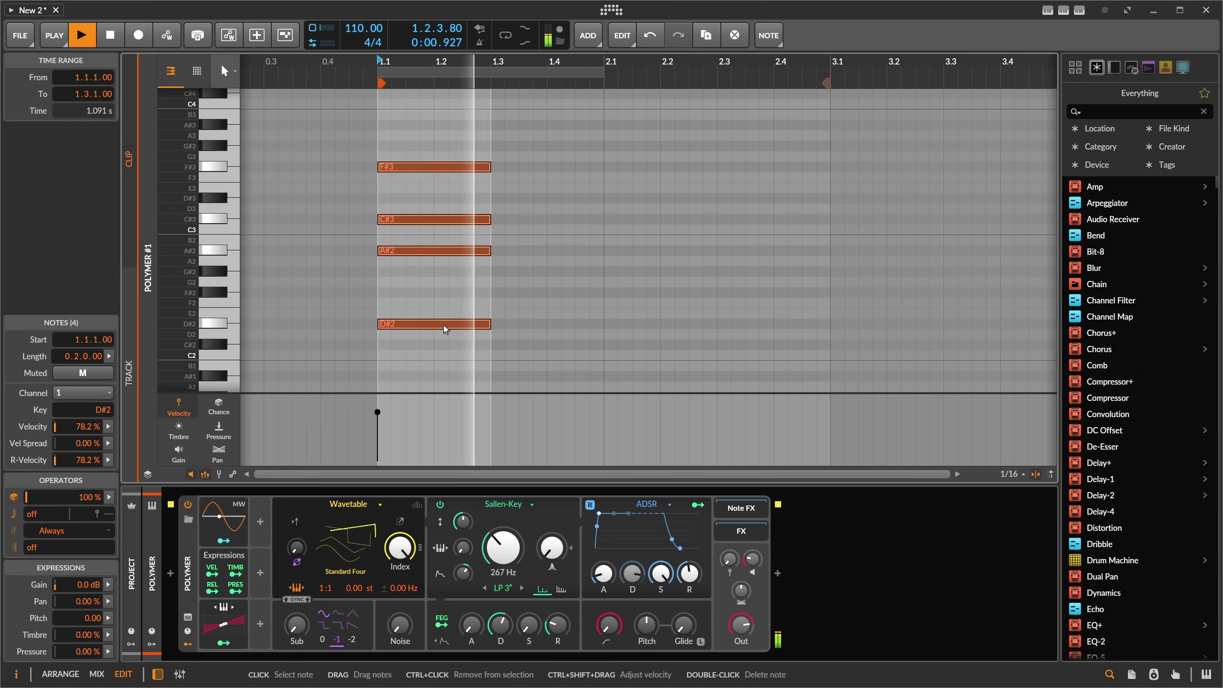
# Copy the chord to 1.3 and the second chord to 2.1, auditioning the progression.
pyautogui.moveTo(402, 323); pyautogui.dragTo(516, 351)
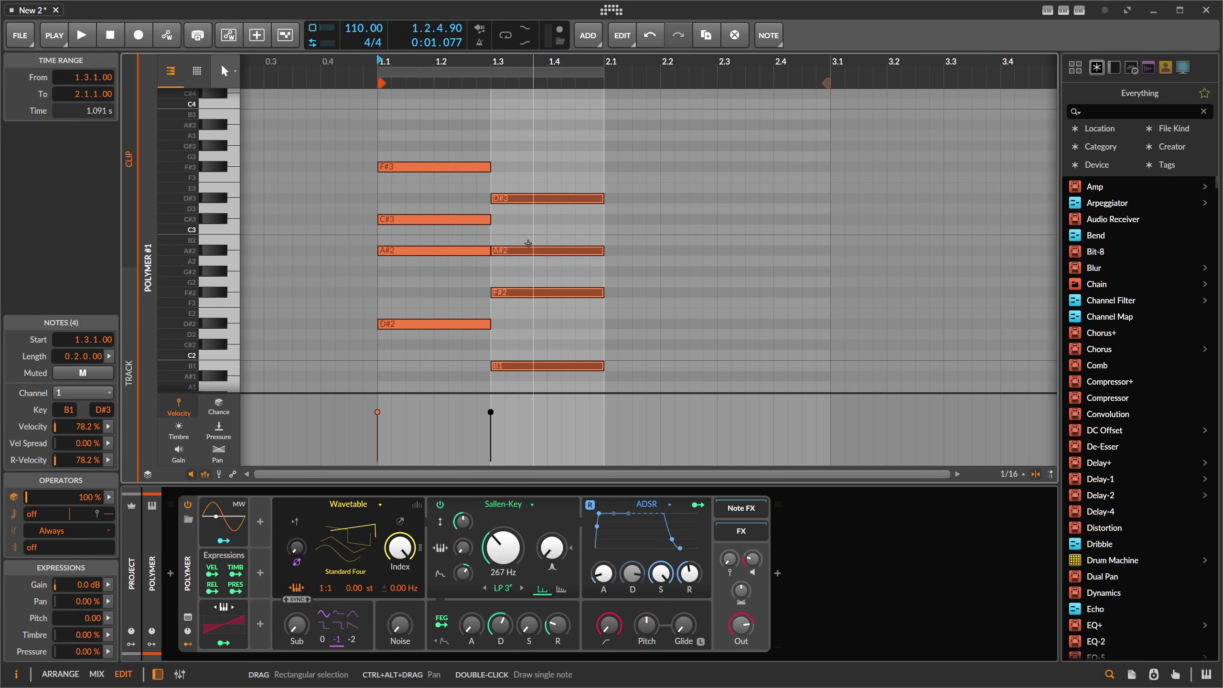
pyautogui.click(560, 234)
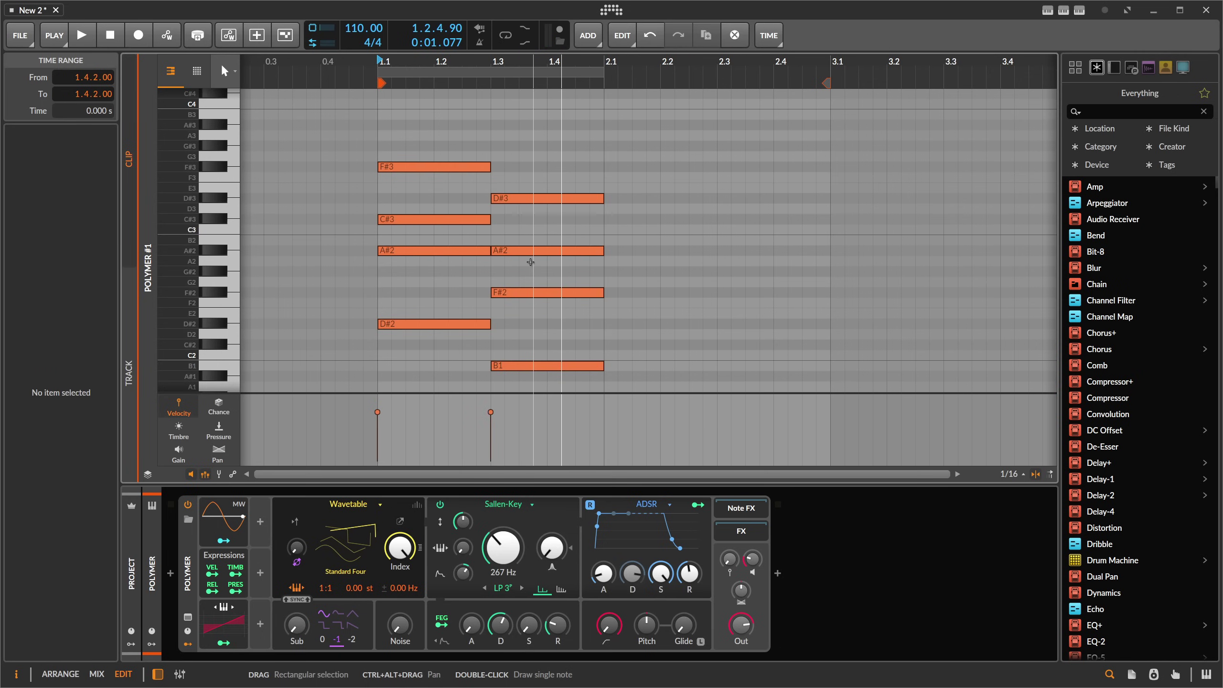
pyautogui.scroll(-1, 528, 265)
pyautogui.scroll(1, 528, 265)
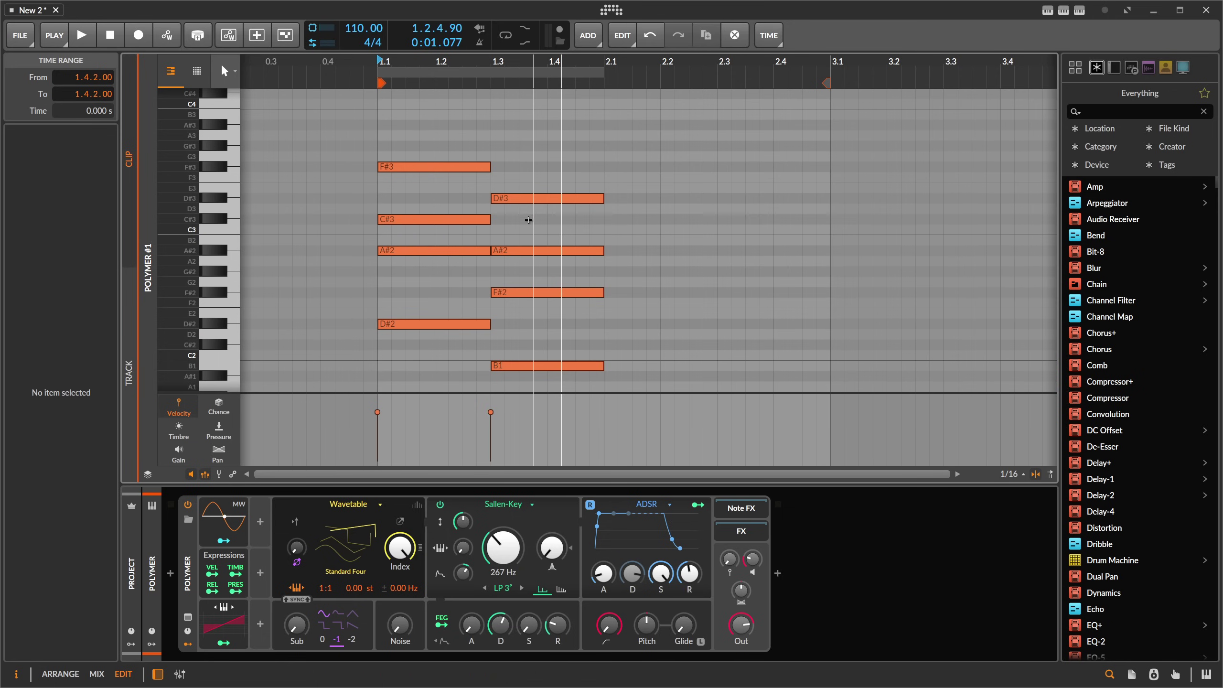
pyautogui.press('space')
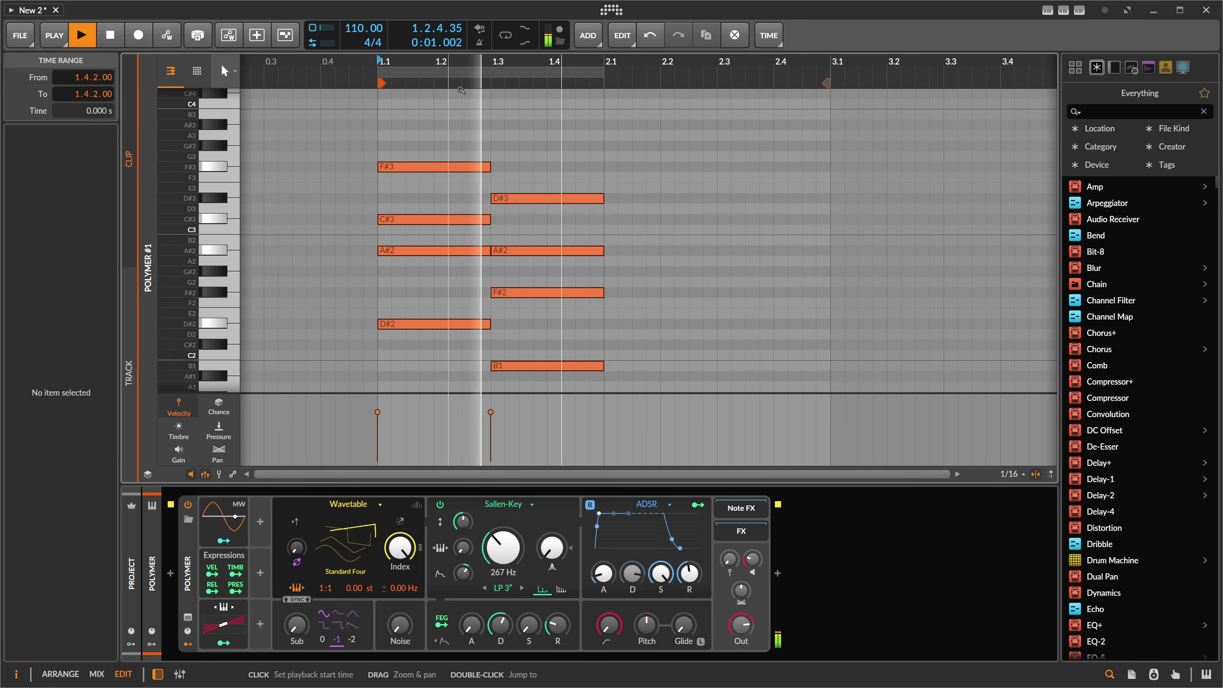
pyautogui.press('space')
pyautogui.moveTo(512, 138); pyautogui.dragTo(628, 347)
pyautogui.press('space')
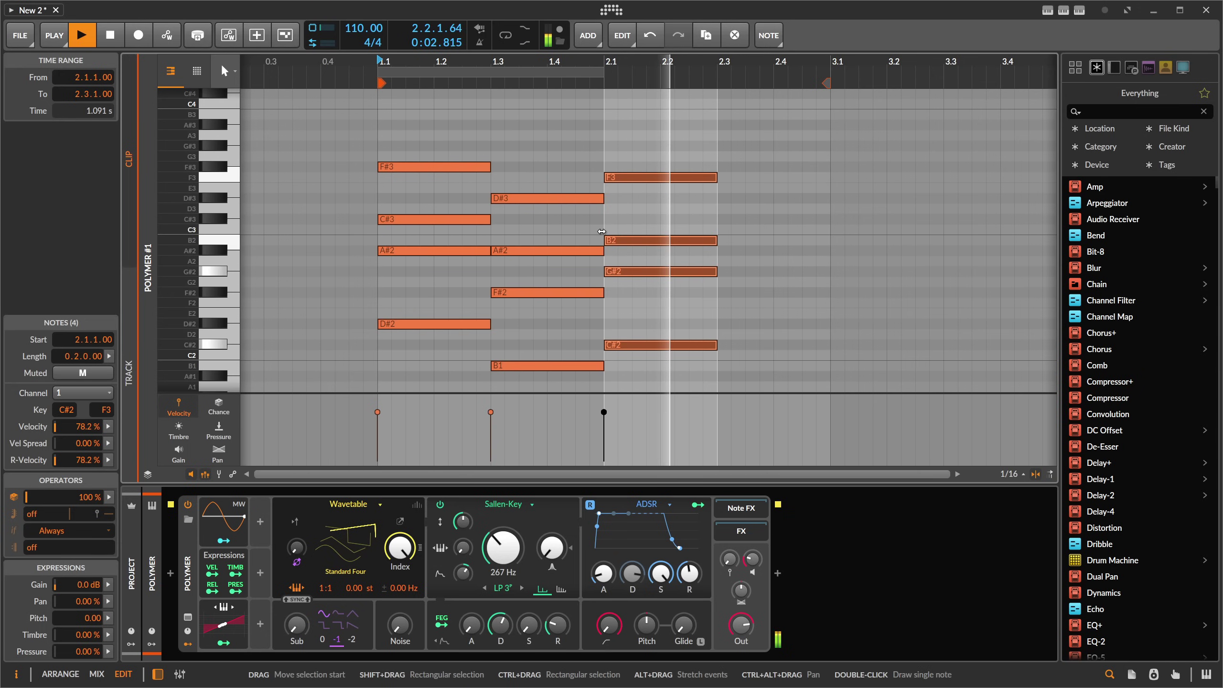
# Raise the B2 note at 2.1 to C#3 and audition the progression.
pyautogui.press('space')
pyautogui.moveTo(638, 212); pyautogui.dragTo(699, 243)
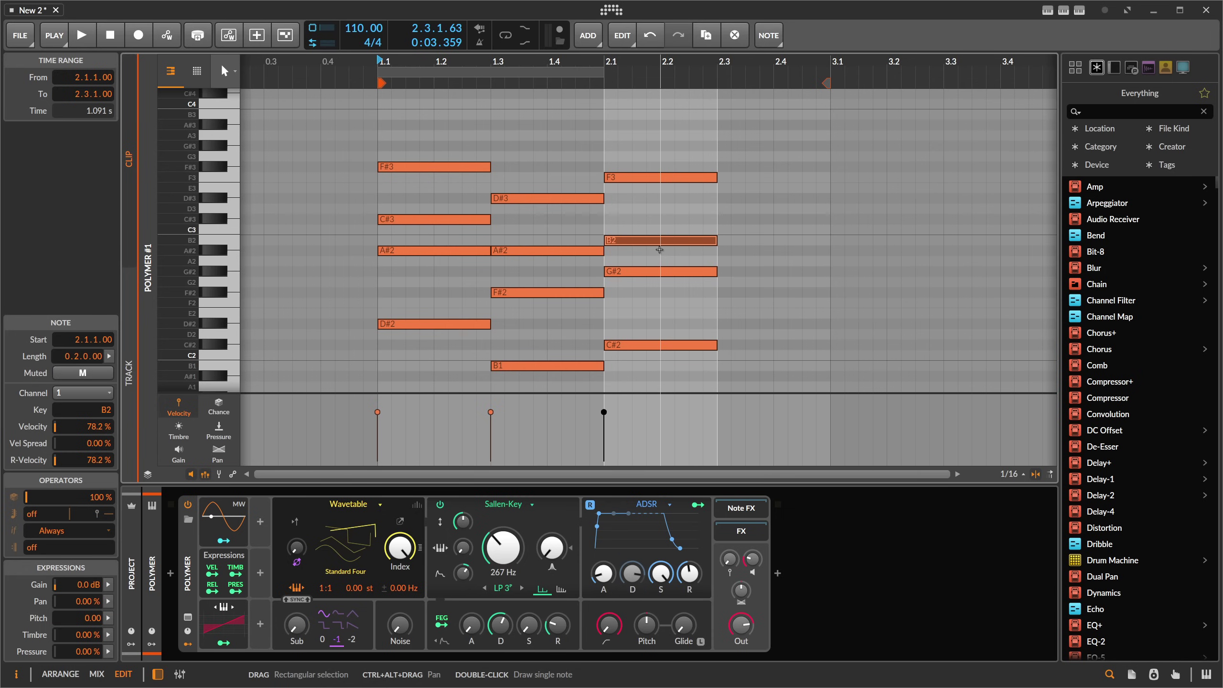
pyautogui.press('Up')
pyautogui.press('Up')
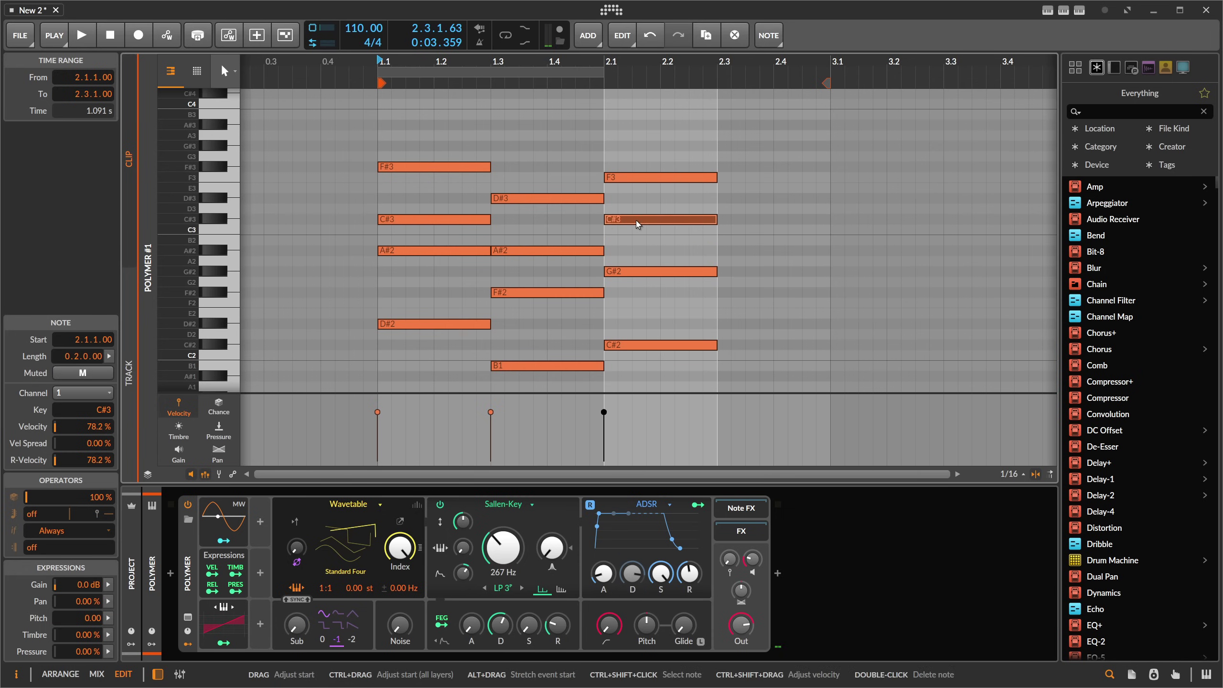
pyautogui.press('space')
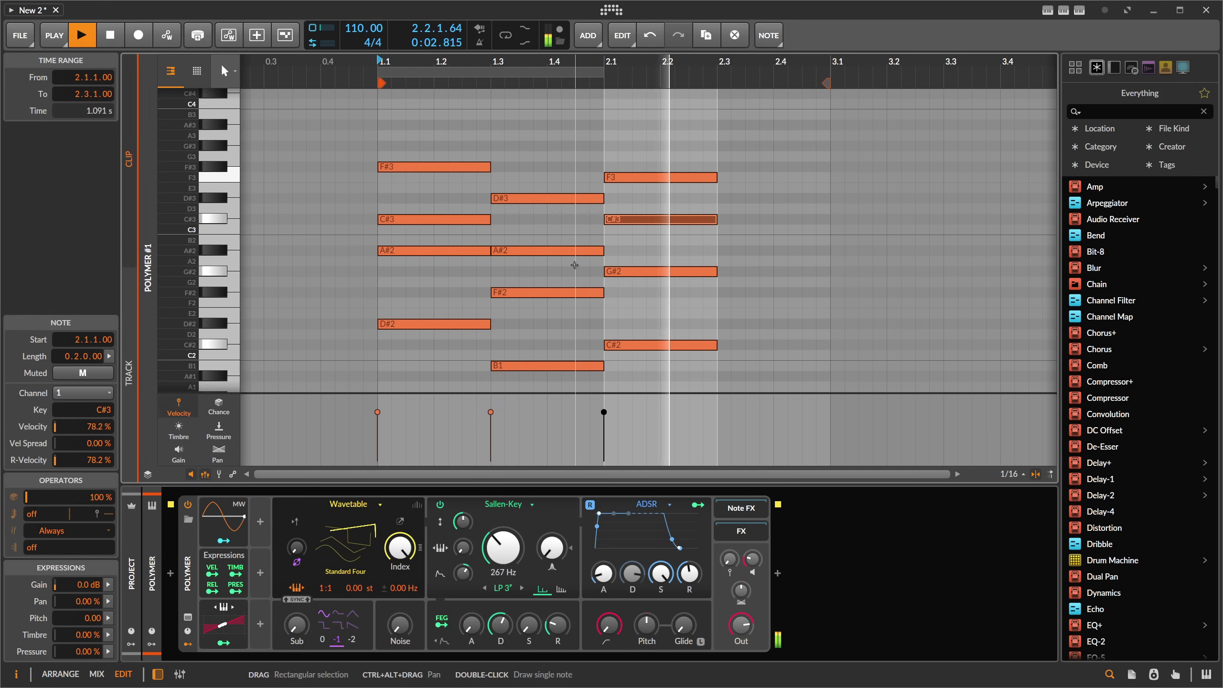
pyautogui.press('space')
pyautogui.click(563, 283)
# Move the F#2 note at 1.3 up an octave to F#3 and play it back.
pyautogui.click(562, 292)
pyautogui.hotkey('shift', 'Up')
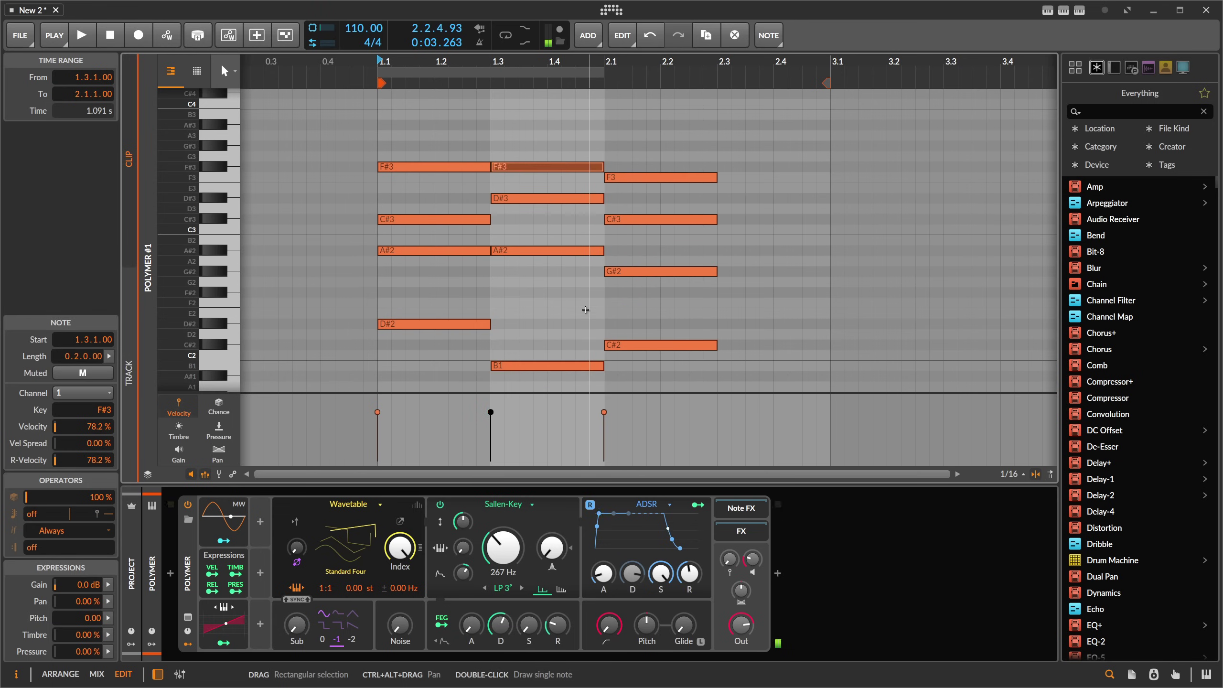
pyautogui.press('space')
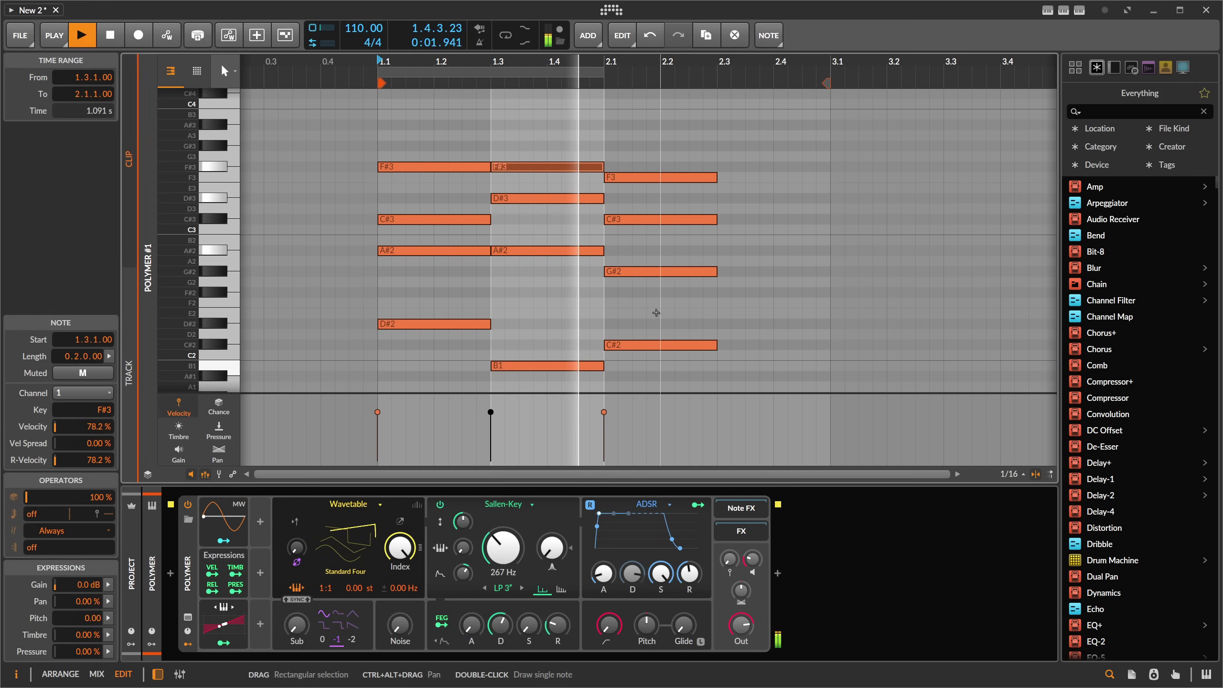
pyautogui.press('space')
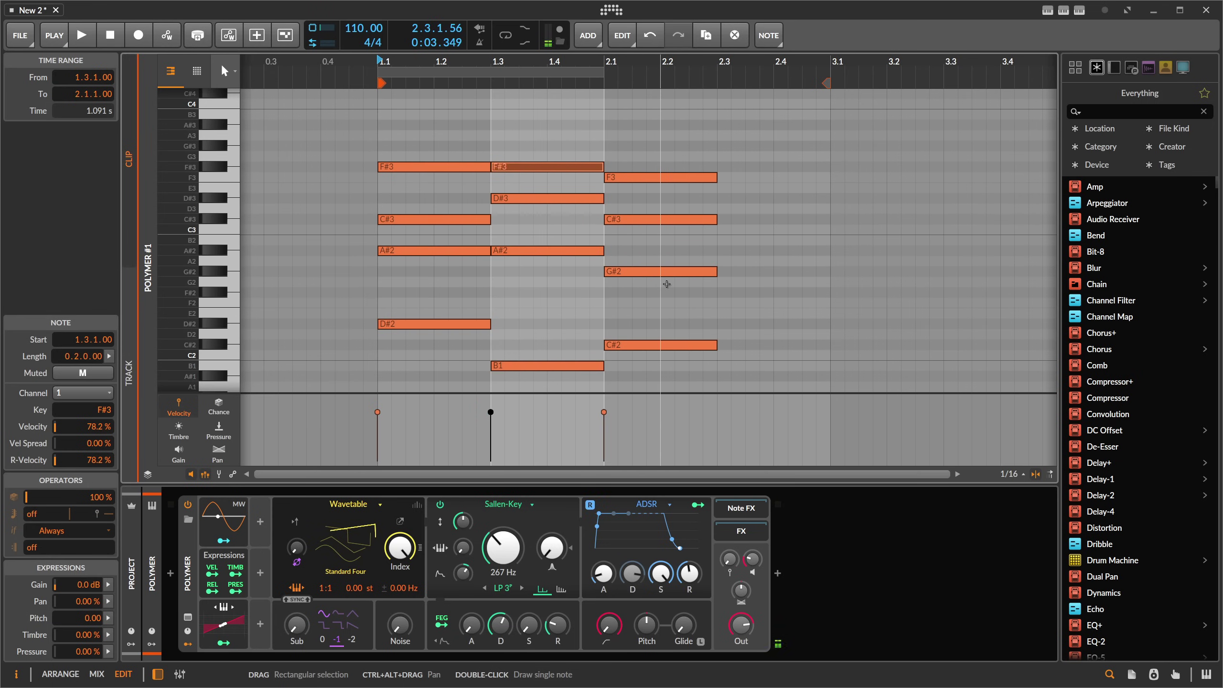
pyautogui.scroll(-3, 600, 266)
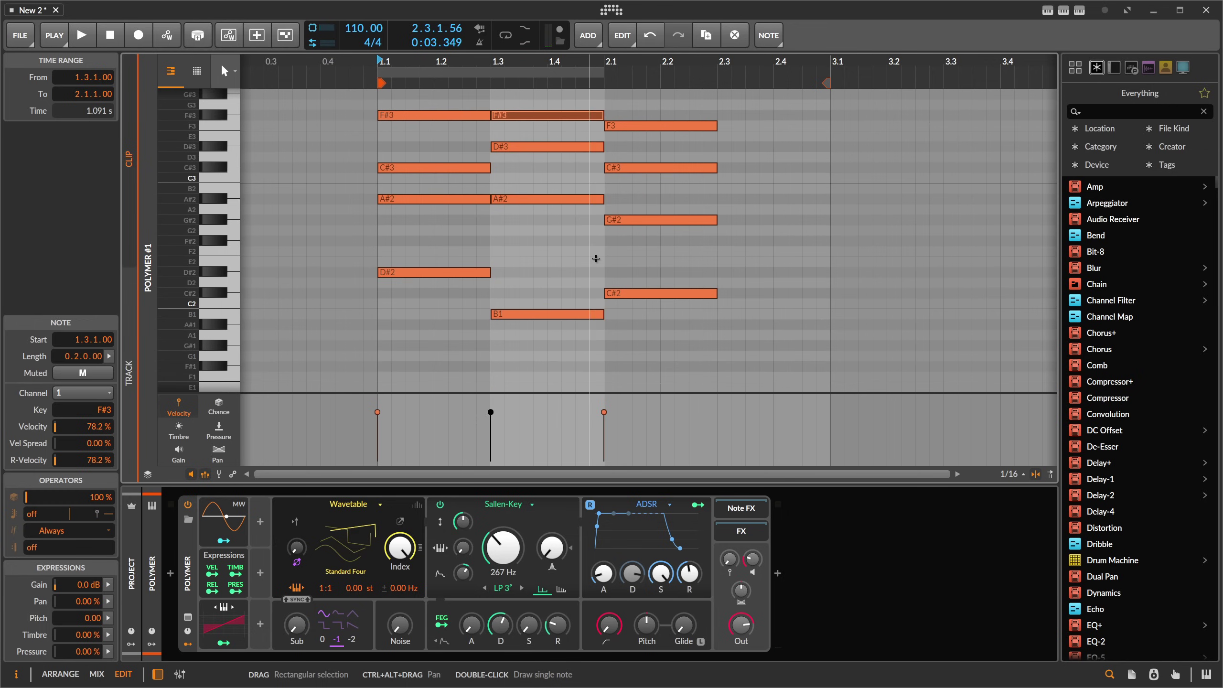
pyautogui.scroll(3, 596, 259)
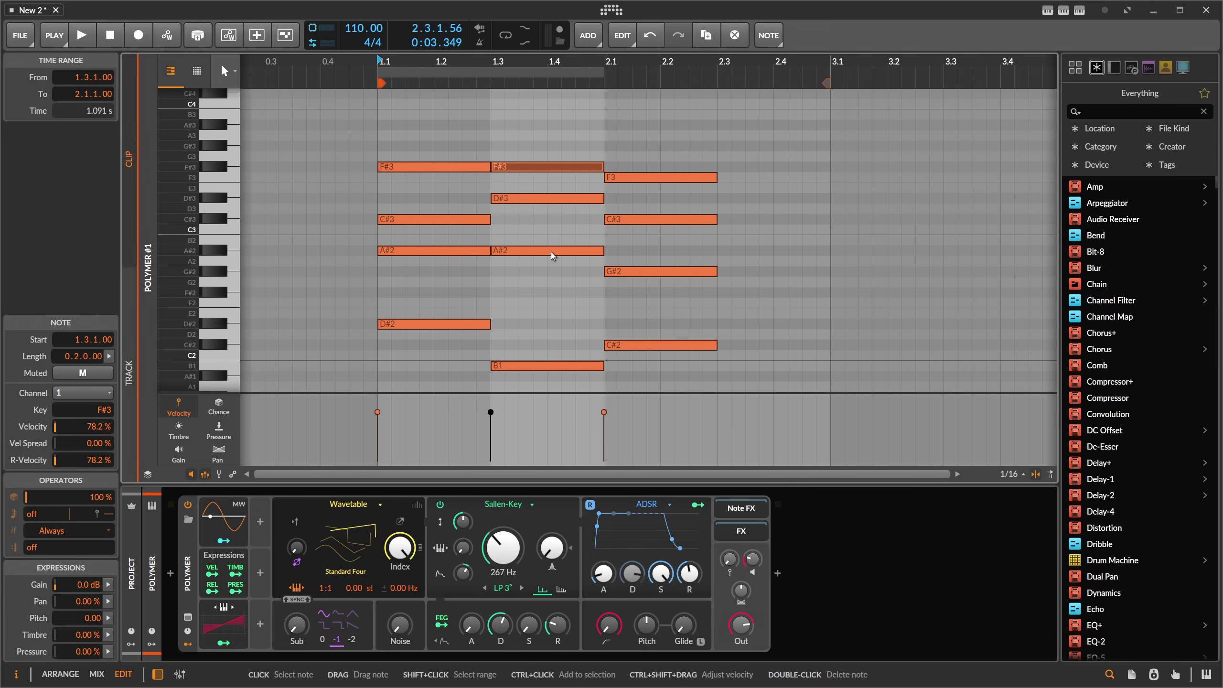
# Confirm Scale Maker stays on Aeolian with root D#, close it, and zoom the timeline out.
pyautogui.click(1081, 10)
pyautogui.click(1001, 68)
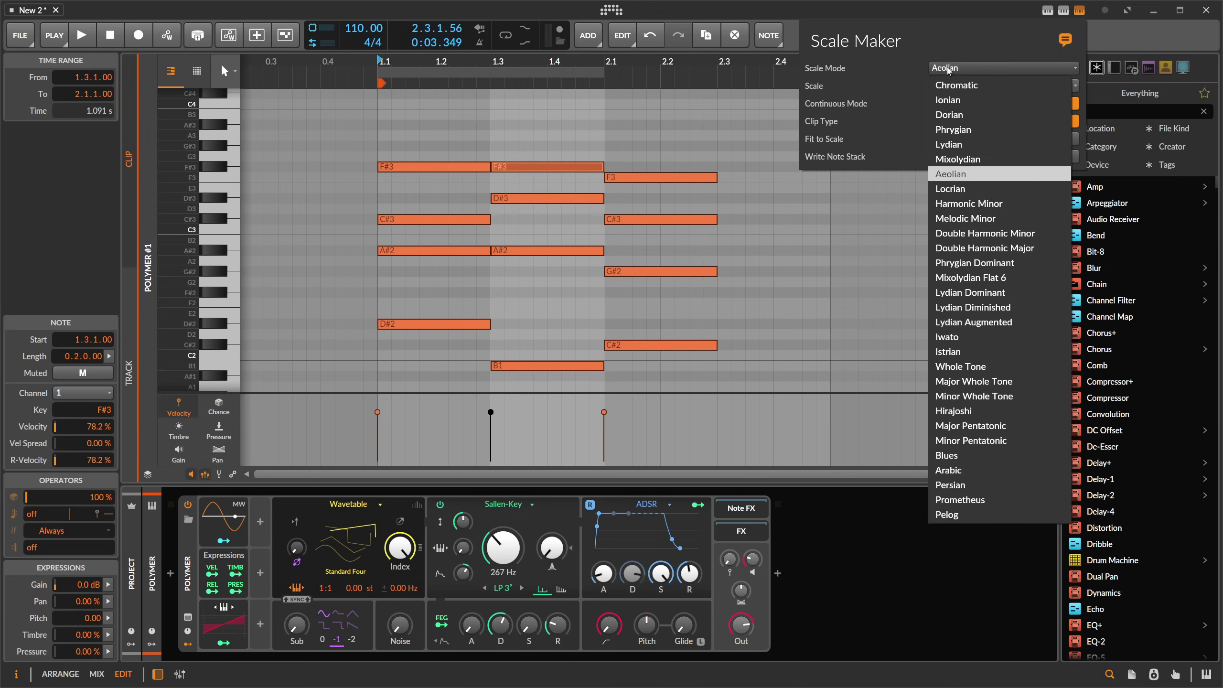
pyautogui.click(971, 37)
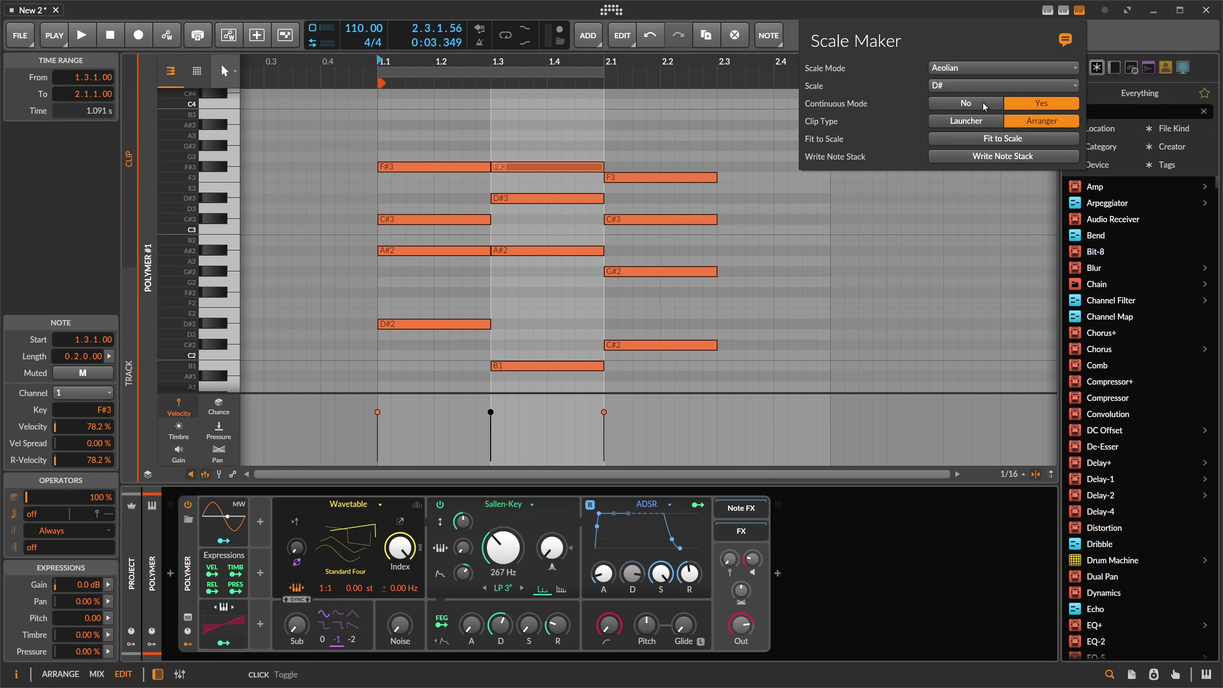
pyautogui.click(754, 97)
pyautogui.moveTo(600, 77); pyautogui.dragTo(535, 84)
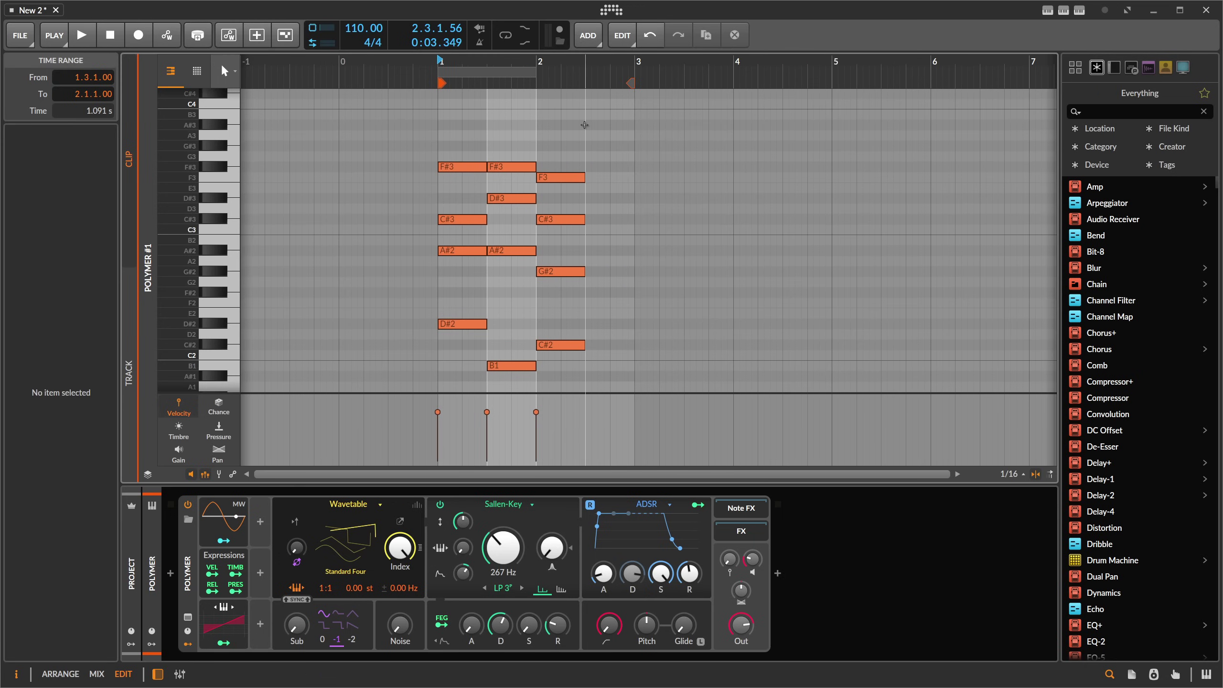
# Inspect the F#3 notes and select all 12 melody notes.
pyautogui.moveTo(538, 74)
pyautogui.mouseDown()
pyautogui.moveTo(482, 67)
pyautogui.moveTo(829, 82)
pyautogui.mouseUp()
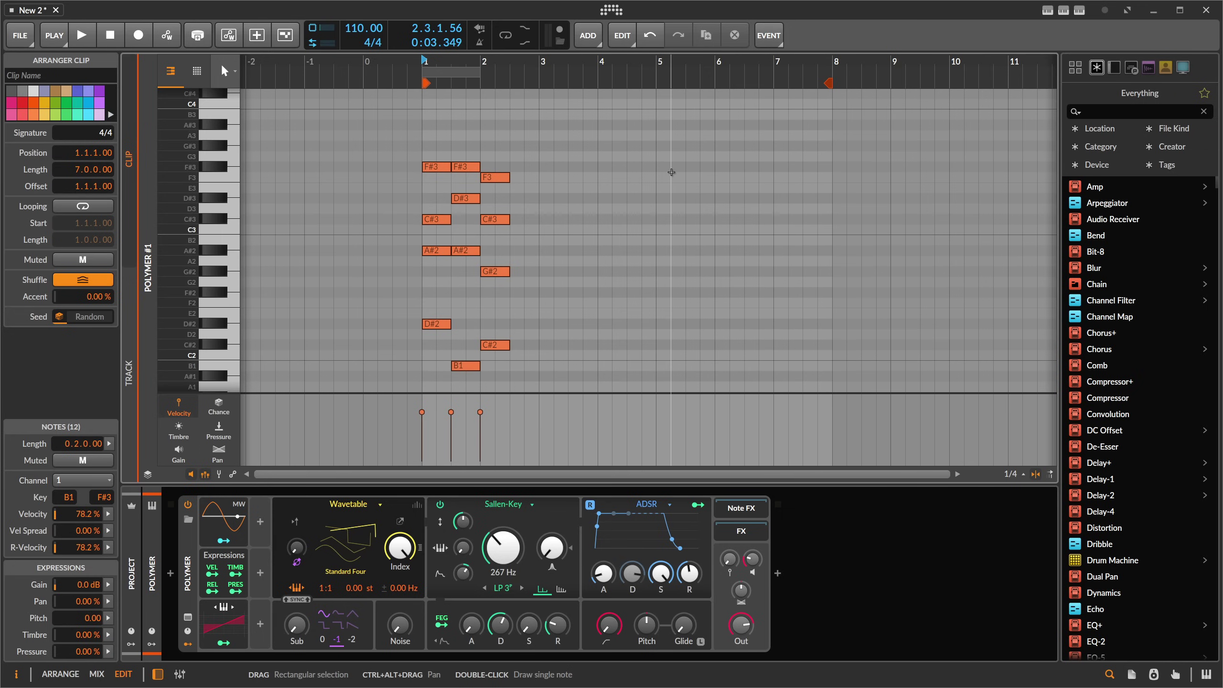
pyautogui.moveTo(511, 81); pyautogui.dragTo(510, 94)
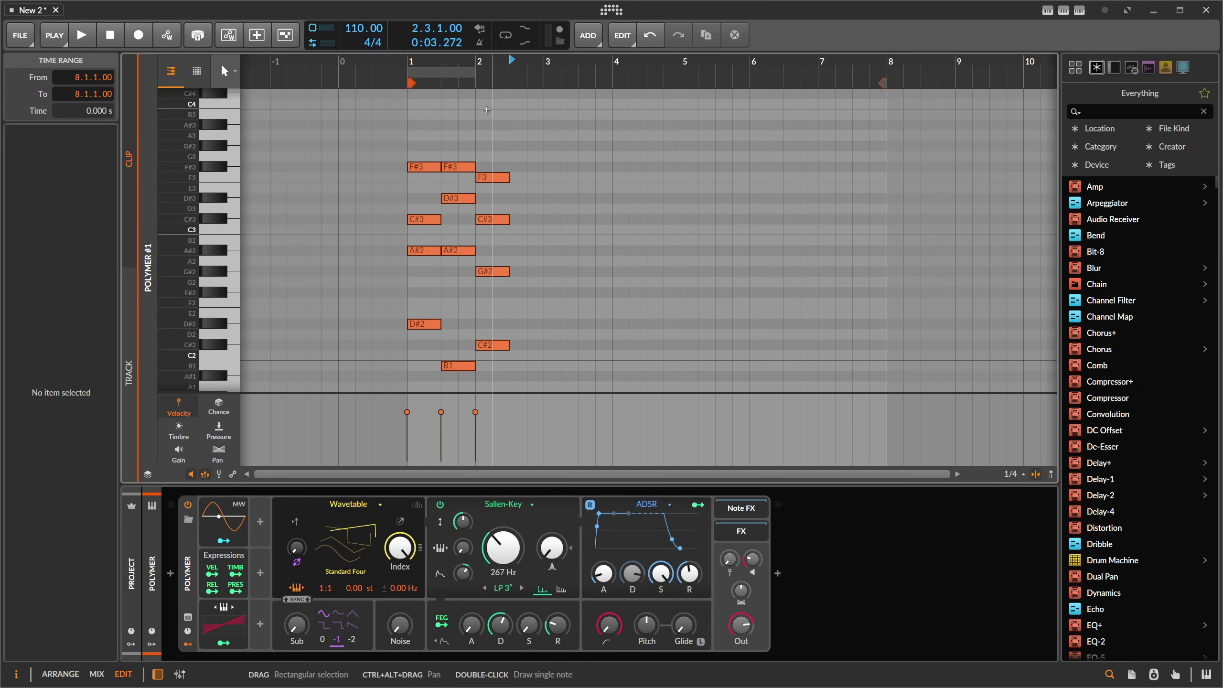
pyautogui.click(422, 168)
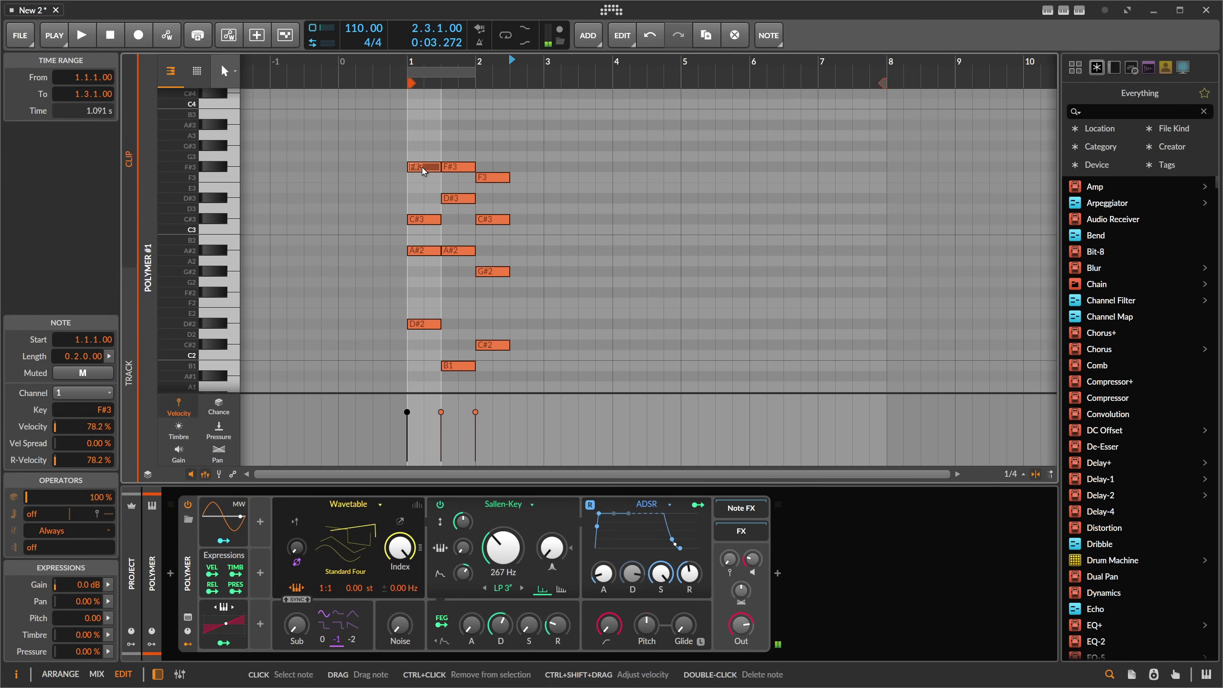
pyautogui.click(449, 167)
pyautogui.click(430, 168)
pyautogui.moveTo(417, 140); pyautogui.dragTo(496, 387)
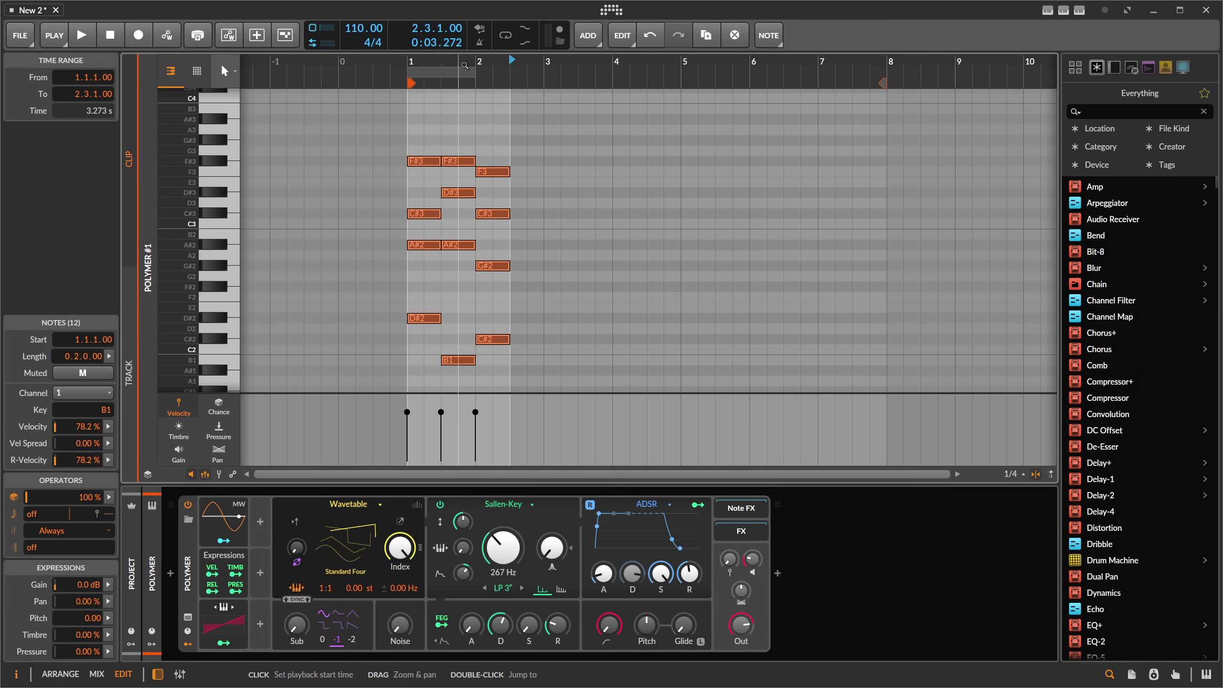
# Zoom out to about 20 bars and set the playback start at 2.2.1.00.
pyautogui.moveTo(457, 60); pyautogui.dragTo(449, 64)
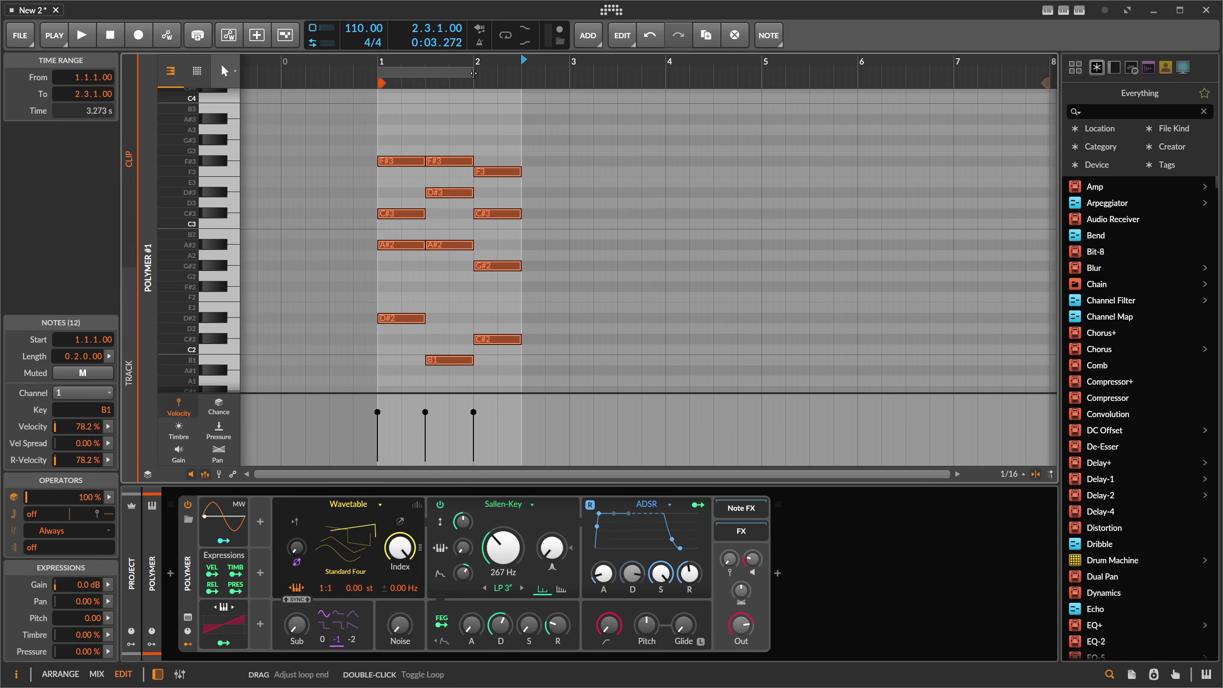
pyautogui.moveTo(501, 72); pyautogui.dragTo(478, 63)
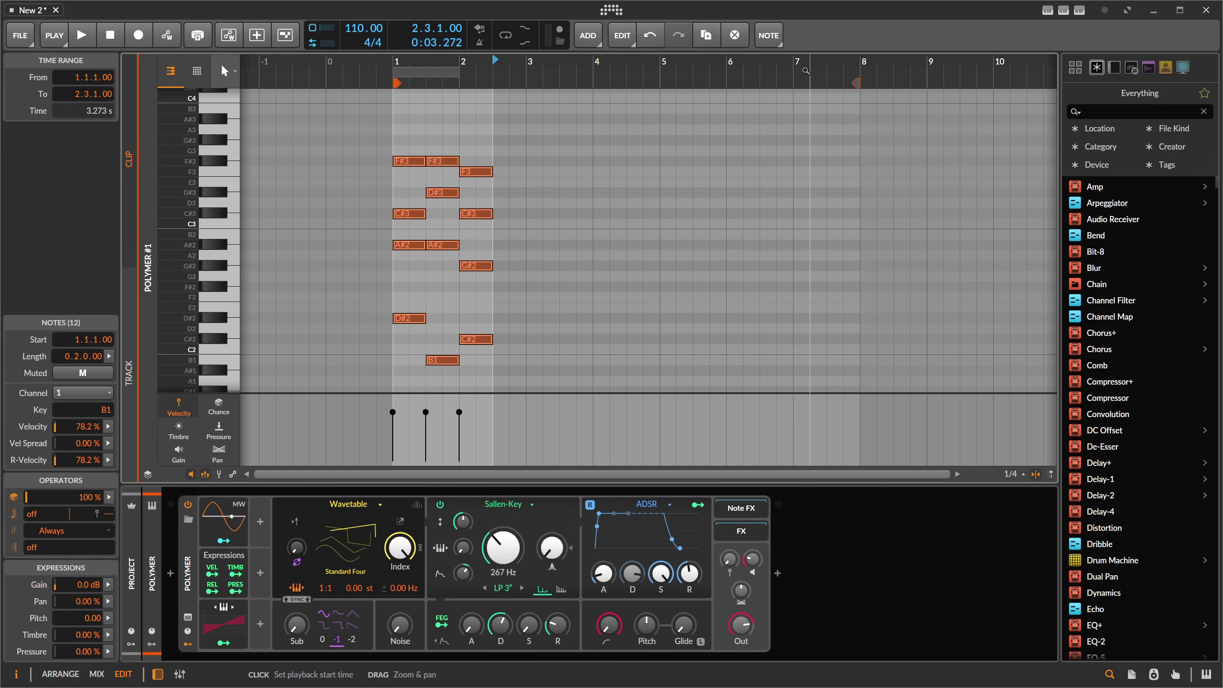
pyautogui.moveTo(757, 78); pyautogui.dragTo(685, 71)
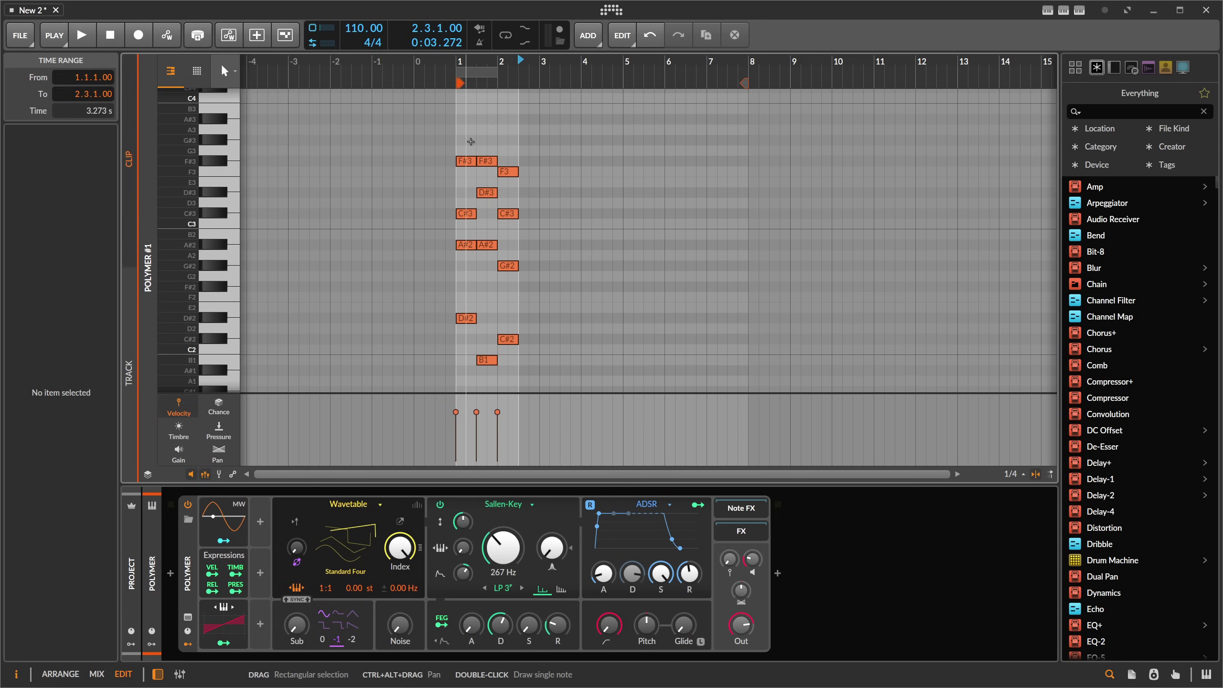
pyautogui.moveTo(462, 133); pyautogui.dragTo(527, 381)
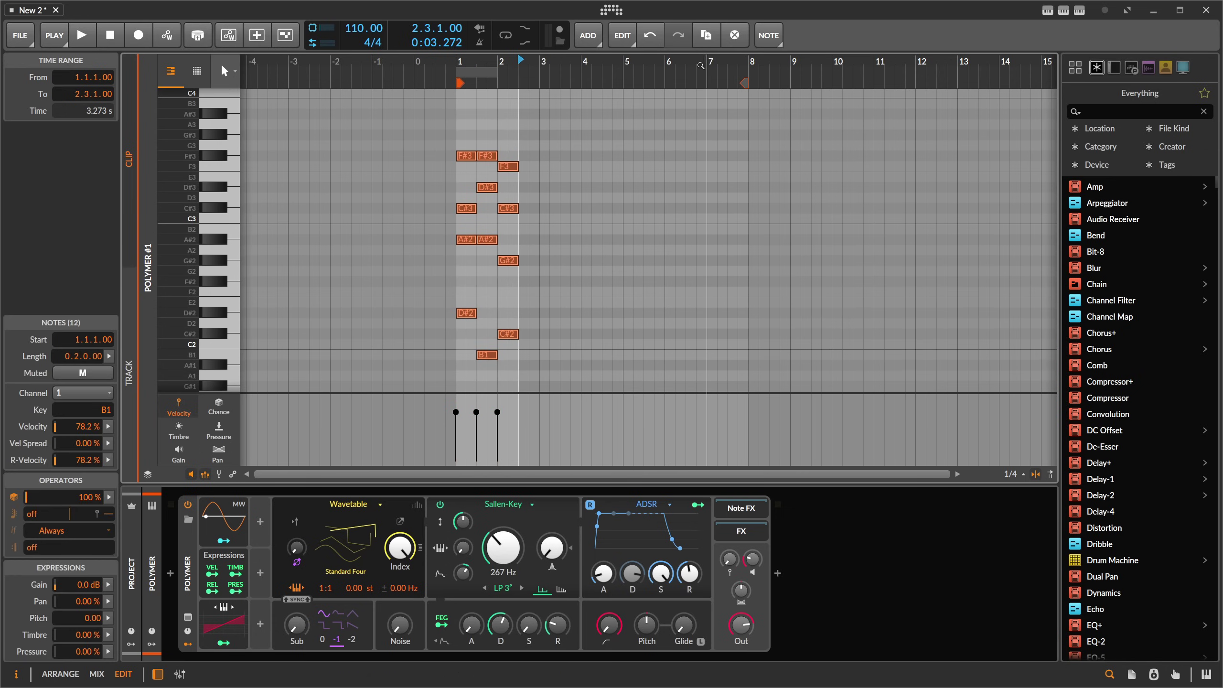
pyautogui.click(510, 83)
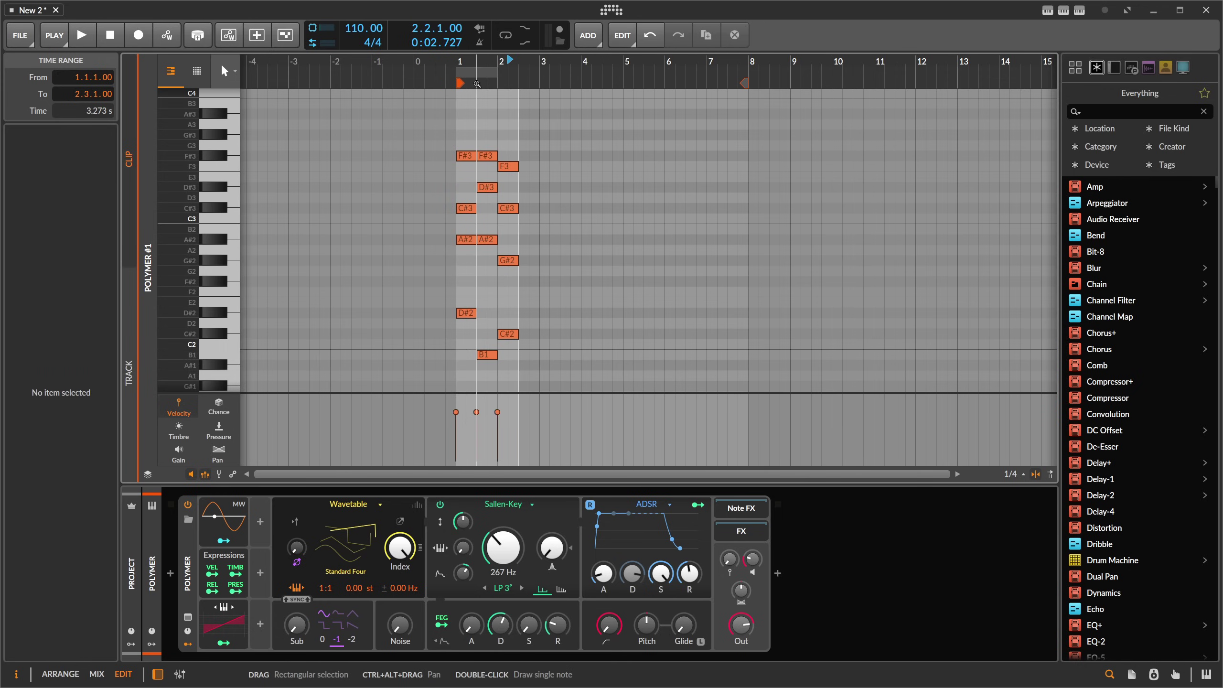
pyautogui.moveTo(489, 62); pyautogui.dragTo(491, 98)
pyautogui.click(490, 119)
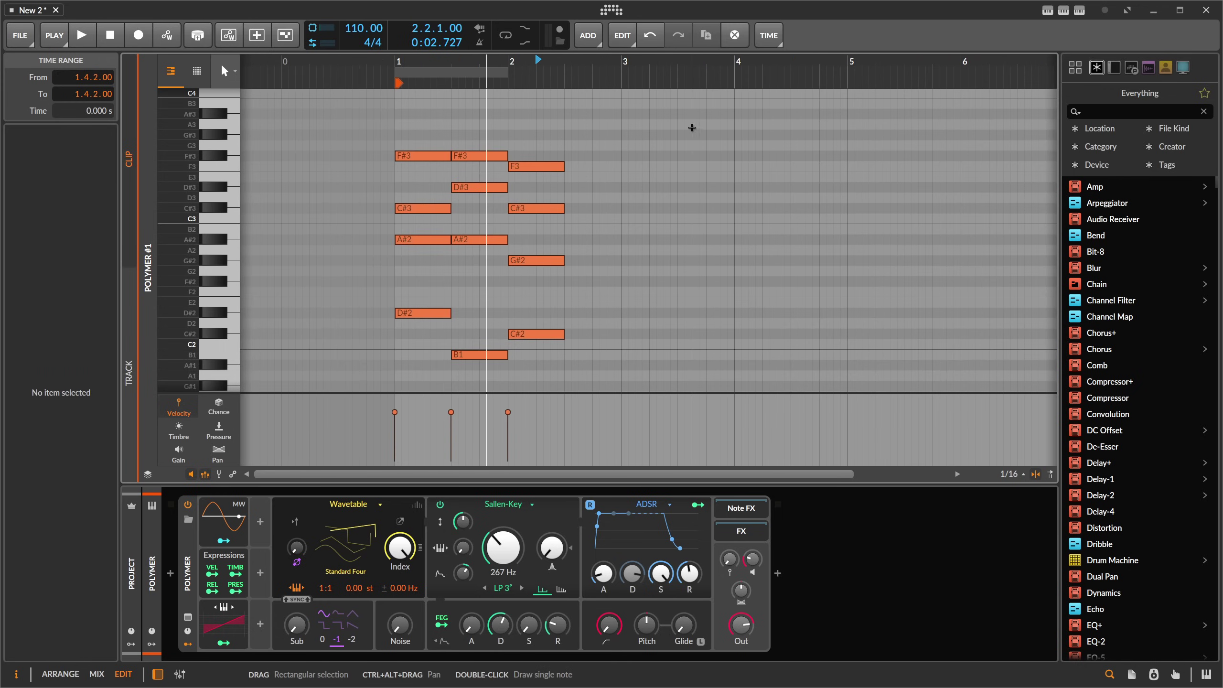
# Transpose the first chord up, then an octave down to B1–F#2–A#2–D#3.
pyautogui.moveTo(421, 137); pyautogui.dragTo(403, 380)
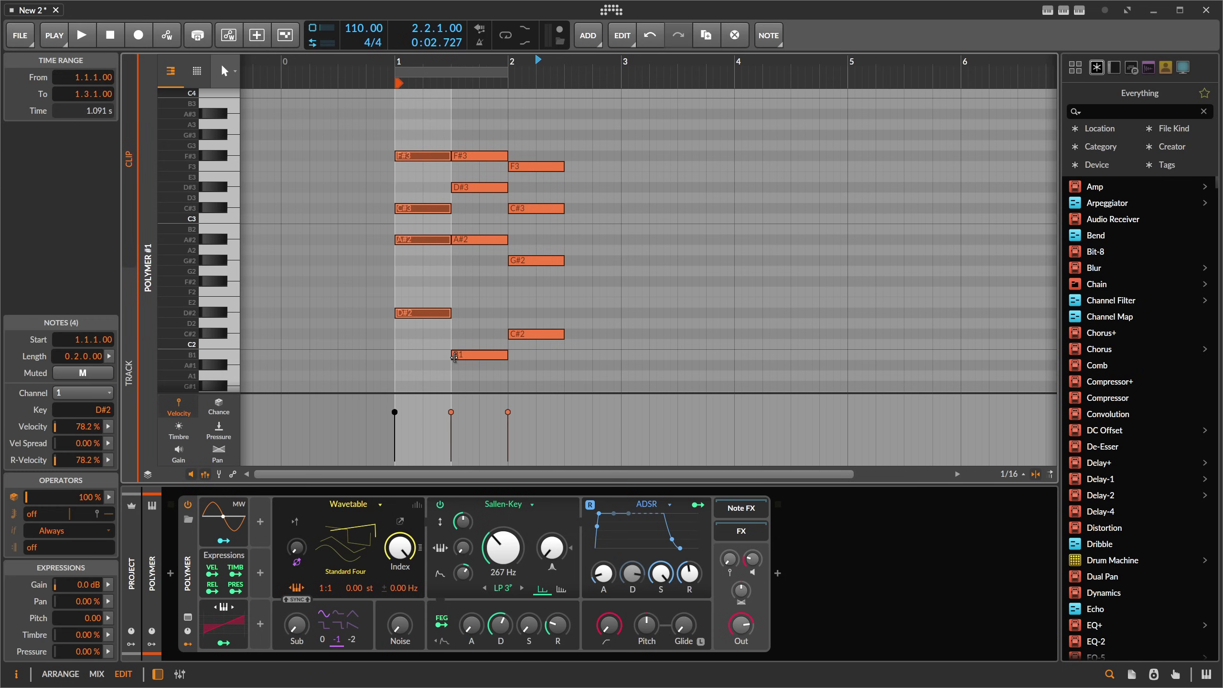
pyautogui.press('Up')
pyautogui.press('Up')
pyautogui.press('Up')
pyautogui.press('Up')
pyautogui.press('Up')
pyautogui.press('Up')
pyautogui.press('Up')
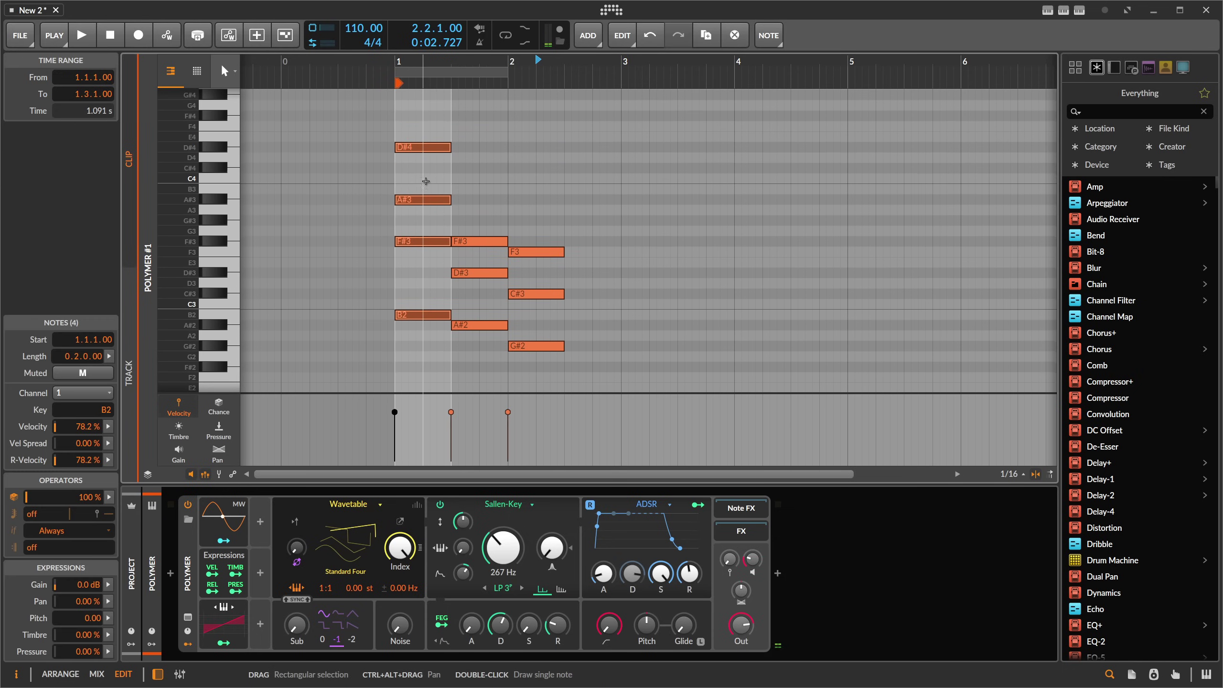
pyautogui.click(443, 198)
pyautogui.scroll(2, 461, 198)
pyautogui.moveTo(418, 122); pyautogui.dragTo(407, 332)
pyautogui.hotkey('shift', 'Down')
# Select the ten notes above B1 and delete them.
pyautogui.scroll(1, 411, 326)
pyautogui.scroll(-2, 412, 322)
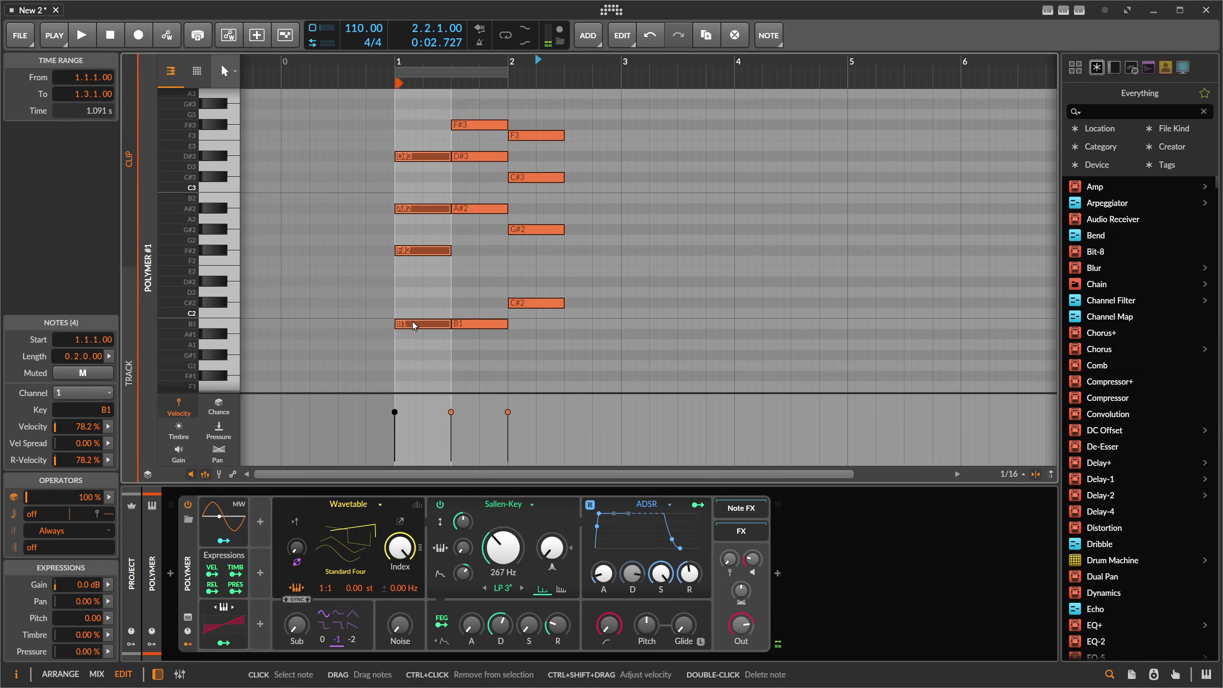
pyautogui.scroll(1, 413, 323)
pyautogui.click(420, 322)
pyautogui.scroll(-1, 424, 313)
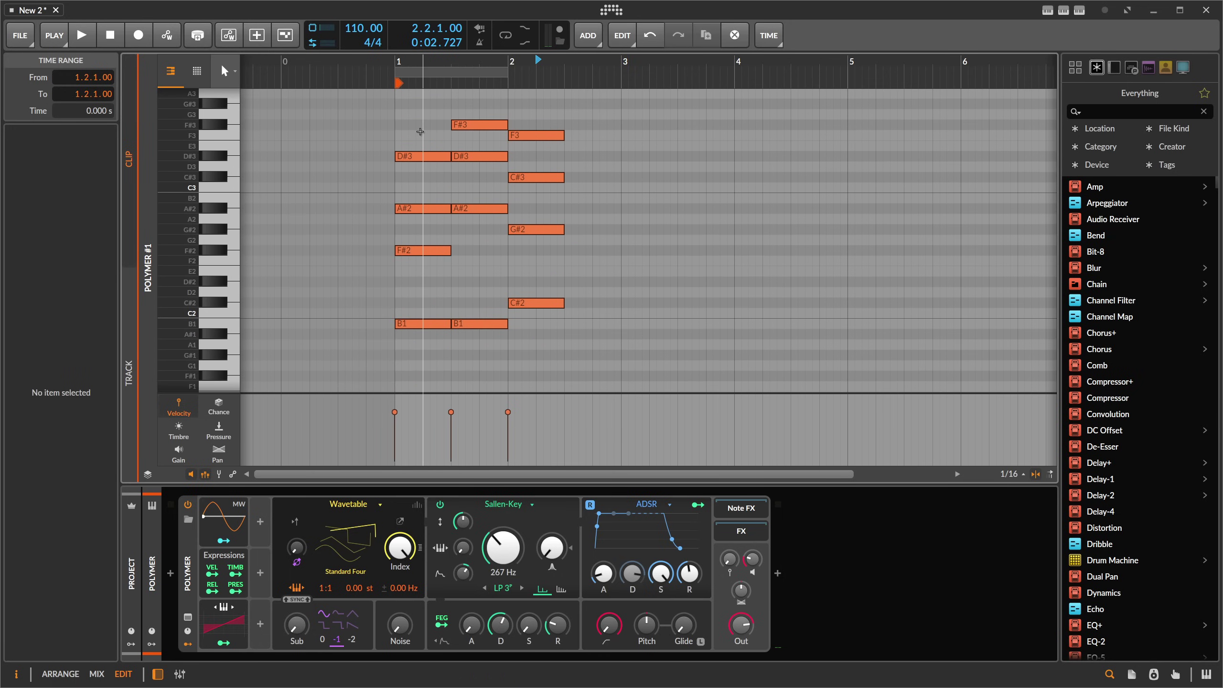
pyautogui.moveTo(413, 113); pyautogui.dragTo(587, 310)
pyautogui.press('Delete')
# Set Scale Maker to C Ionian.
pyautogui.click(1079, 10)
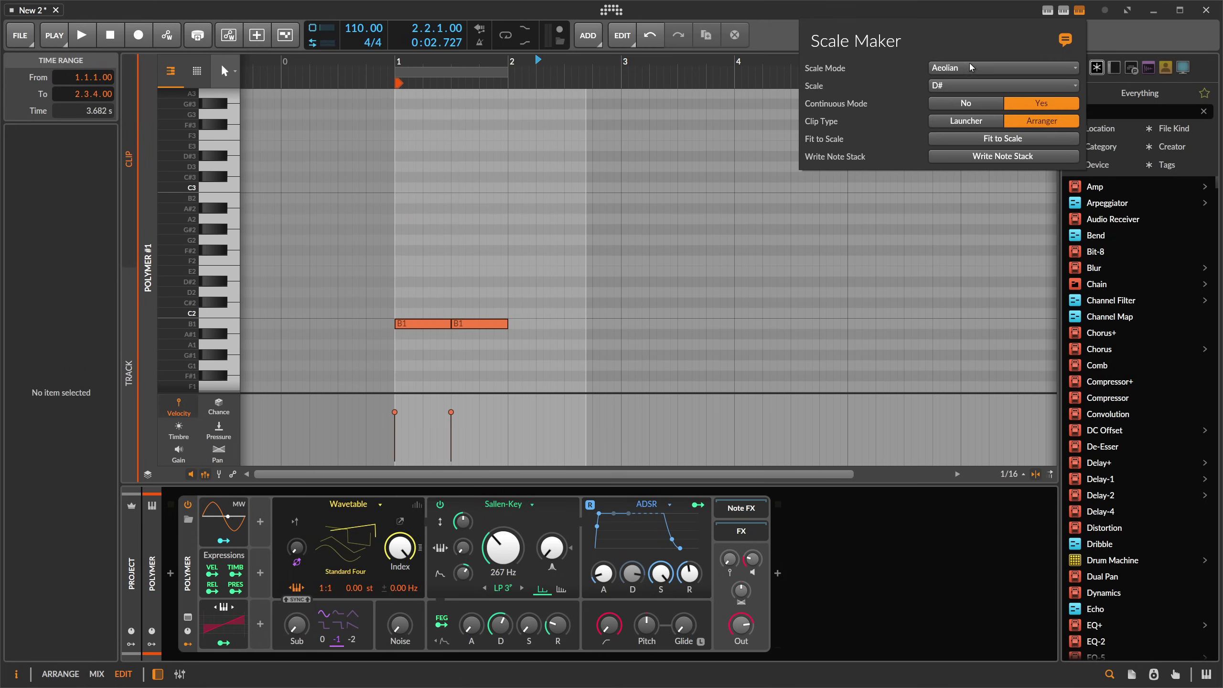
pyautogui.click(1001, 68)
pyautogui.click(957, 92)
pyautogui.click(956, 87)
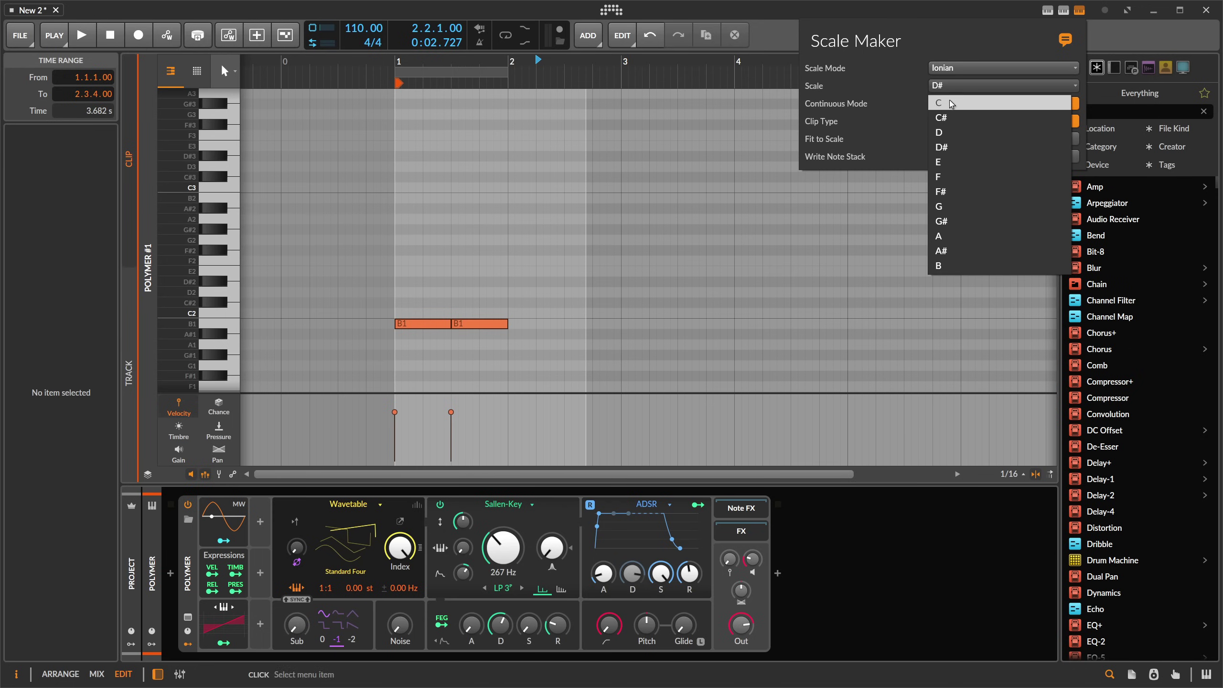
pyautogui.click(943, 99)
pyautogui.click(413, 275)
# Move both B1 notes up to C2.
pyautogui.hotkey('ctrl', 'a')
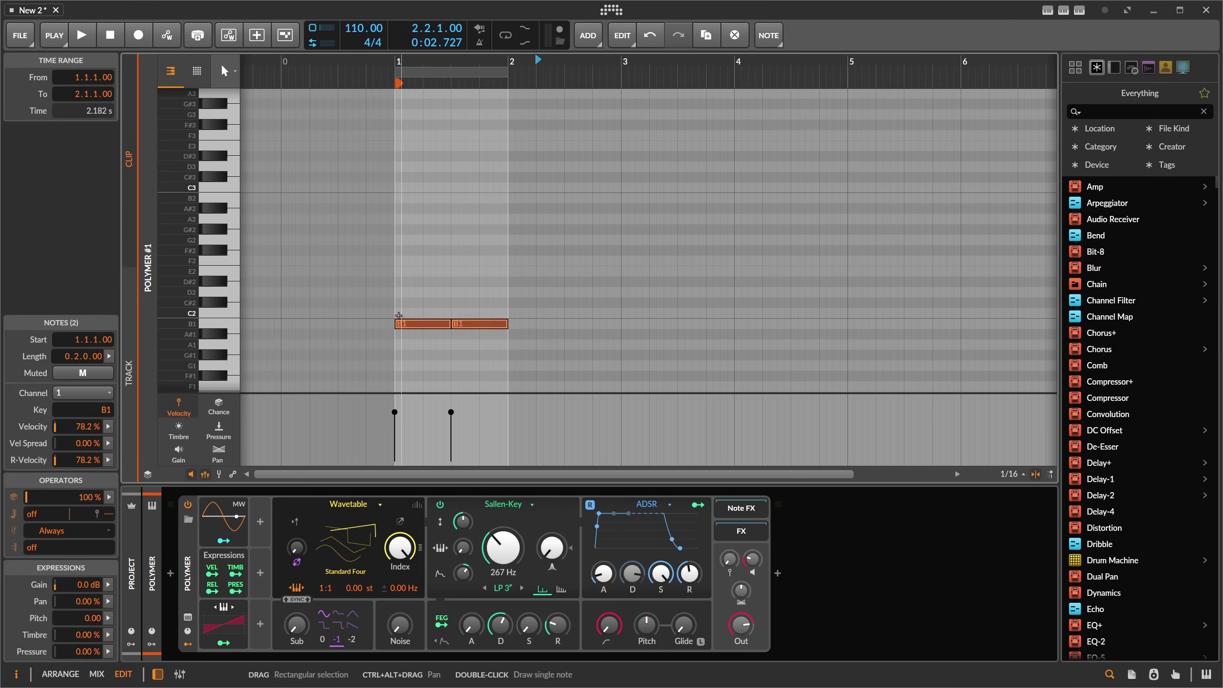
pyautogui.press('Up')
pyautogui.click(415, 292)
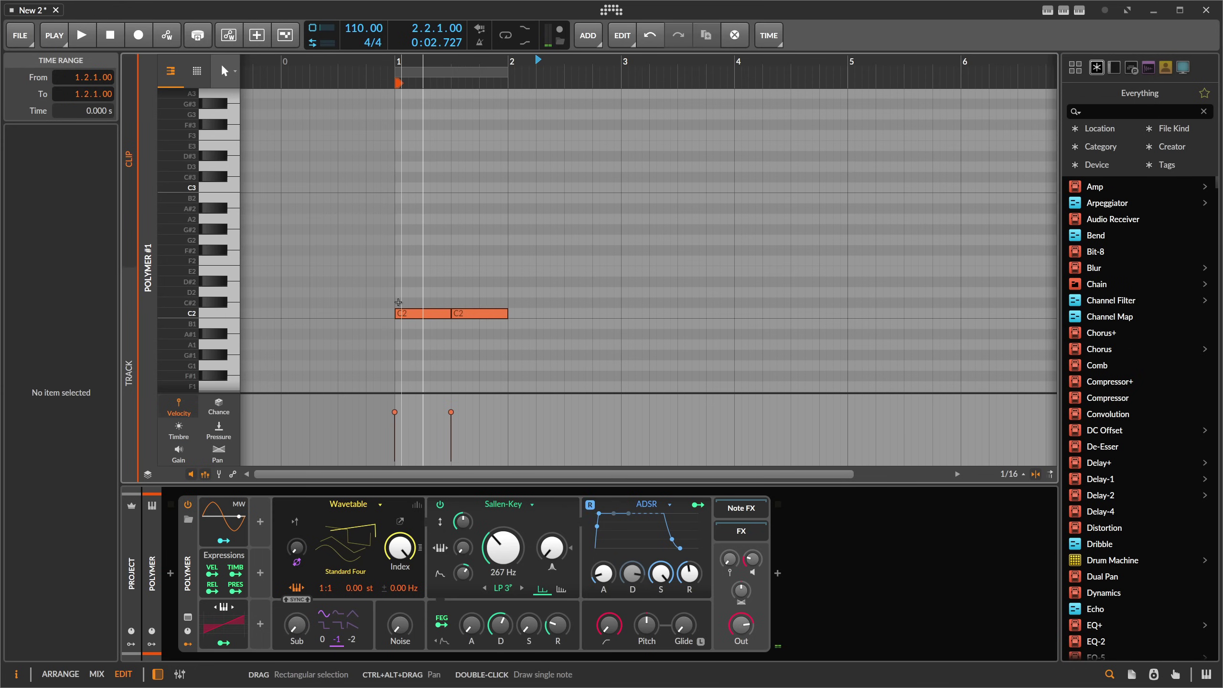
# Turn Continuous Mode off and draw C#2 notes at 1.1 and 1.3 above the C2 notes.
pyautogui.click(1078, 11)
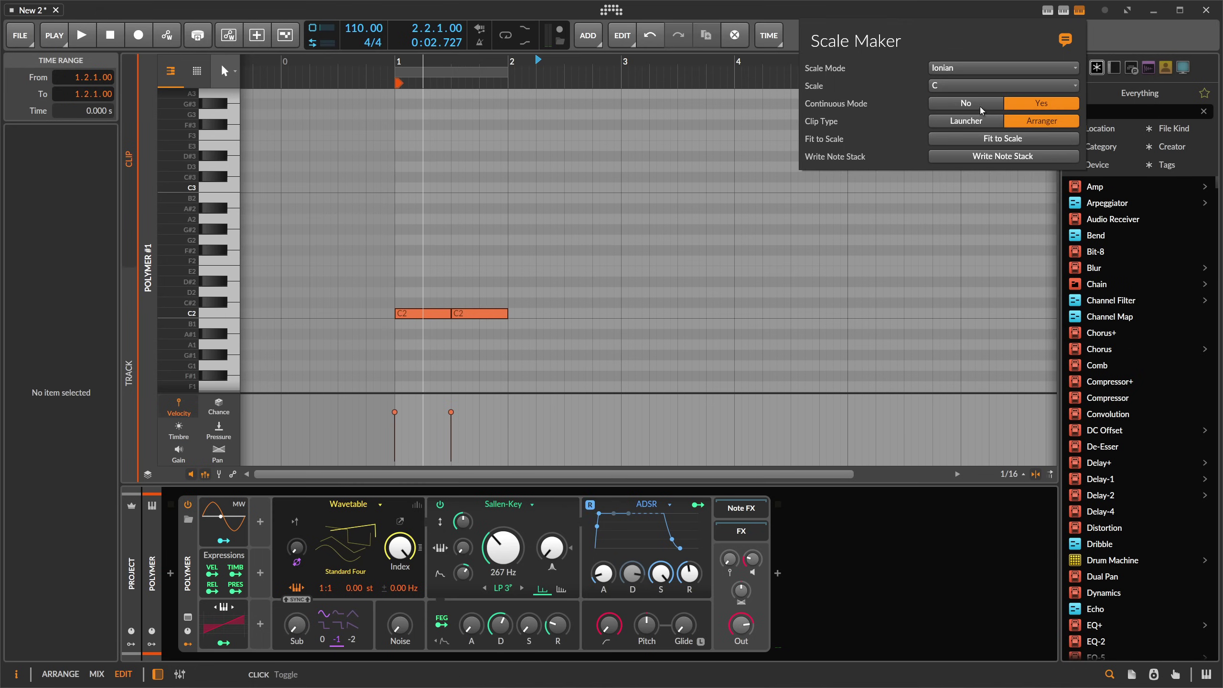
pyautogui.click(980, 104)
pyautogui.doubleClick(405, 302)
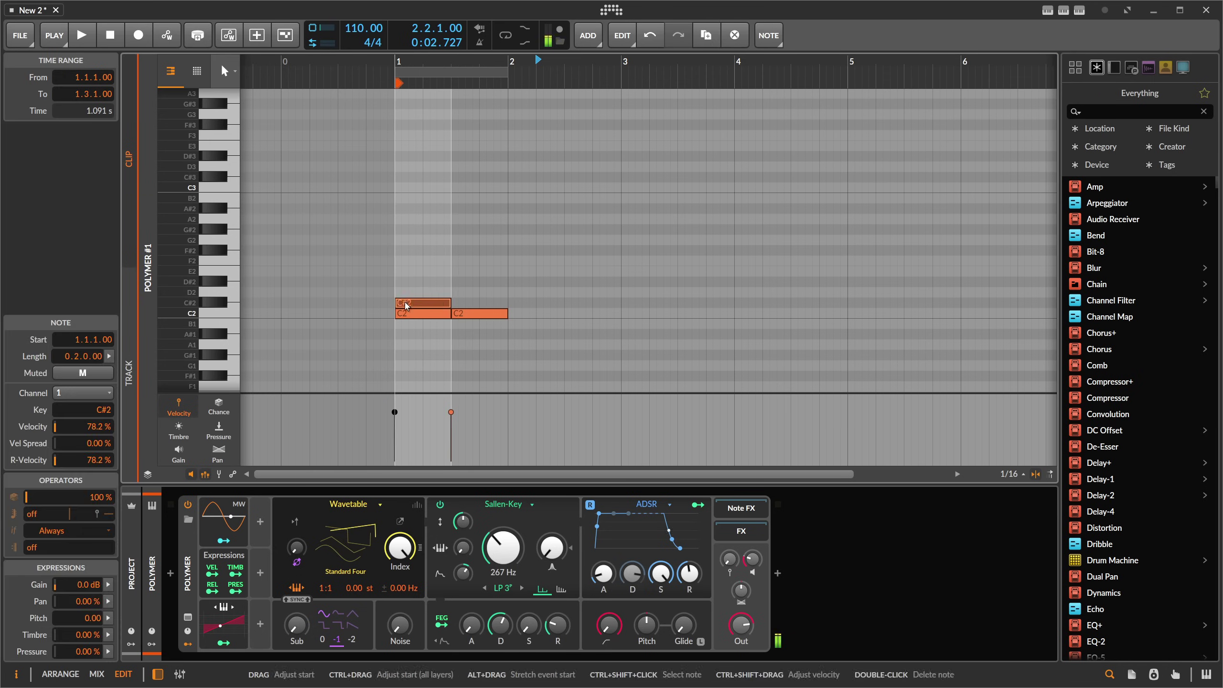
pyautogui.doubleClick(457, 303)
pyautogui.click(466, 274)
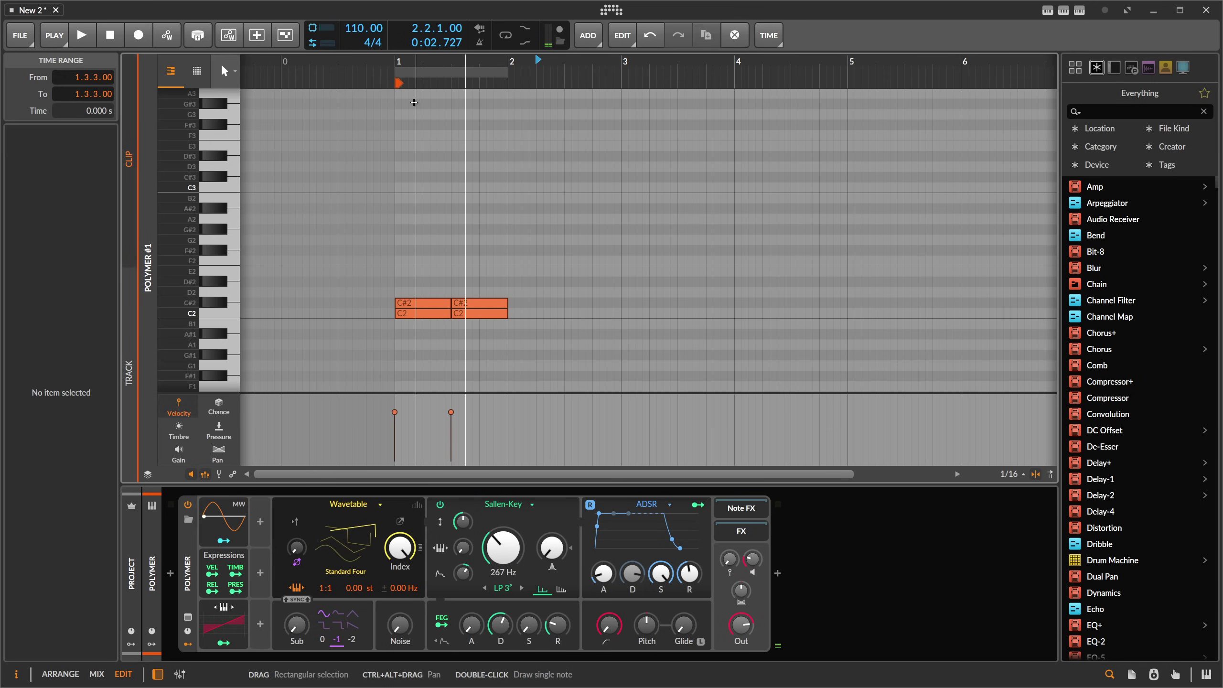
pyautogui.scroll(1, 282, 202)
pyautogui.moveTo(178, 243); pyautogui.dragTo(220, 243)
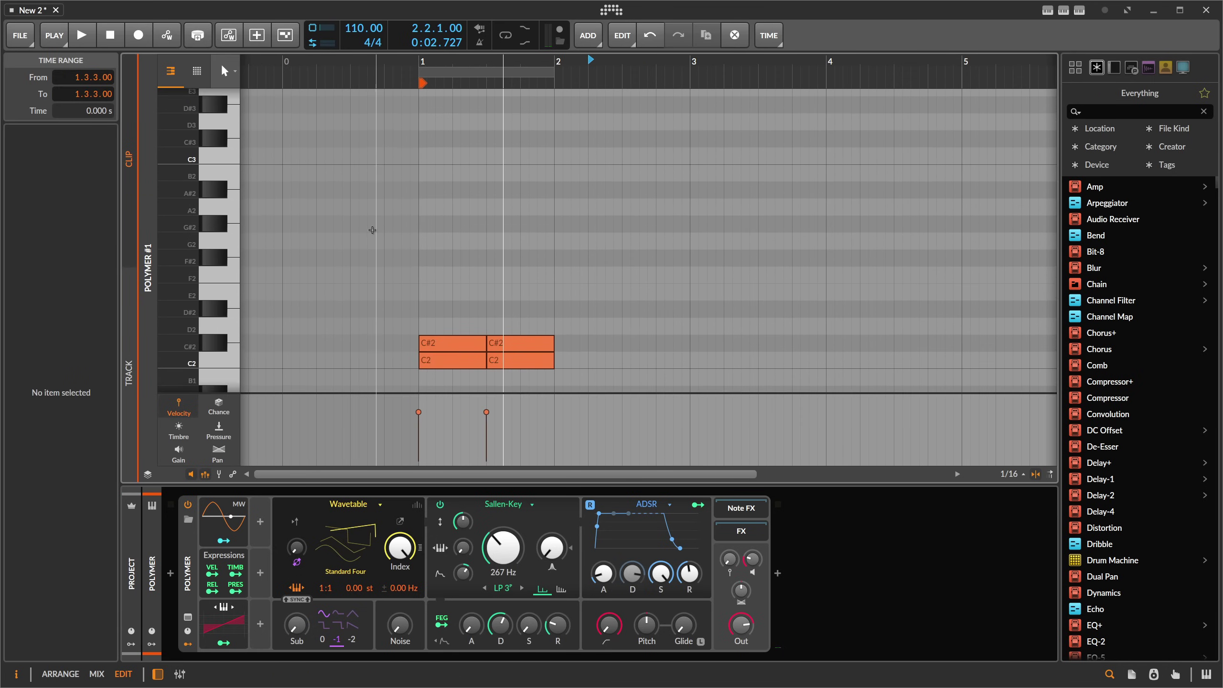
pyautogui.scroll(-3, 385, 236)
pyautogui.hotkey('ctrl', 'a')
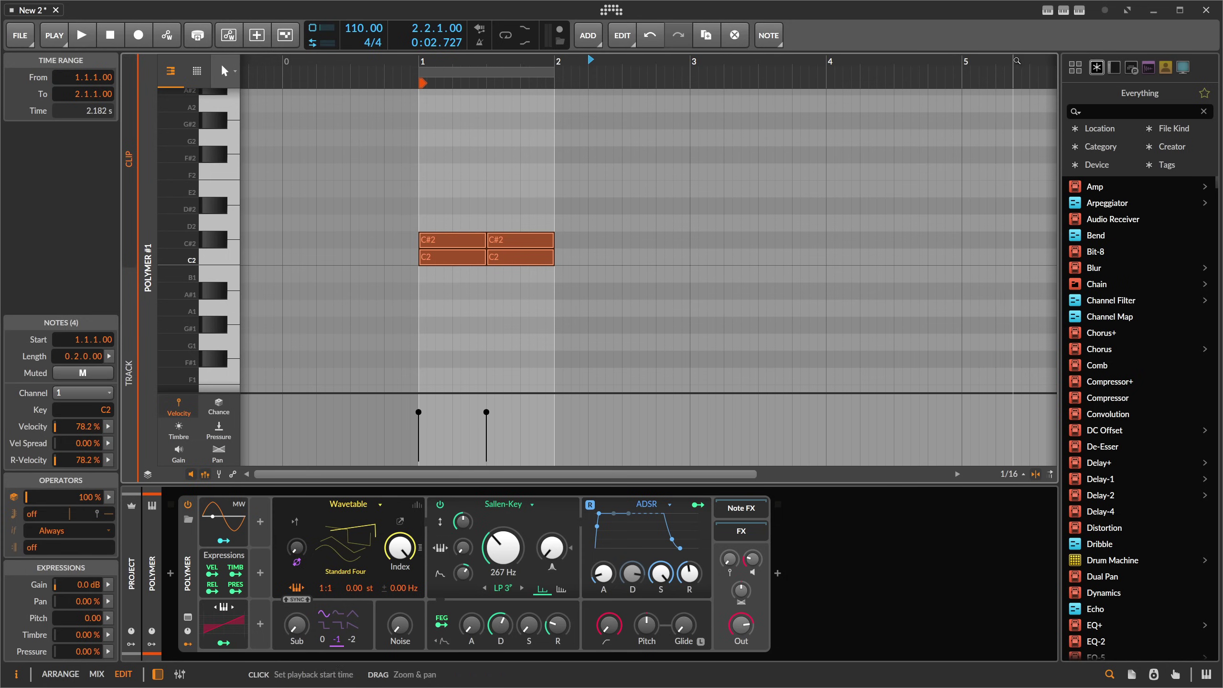
pyautogui.click(495, 198)
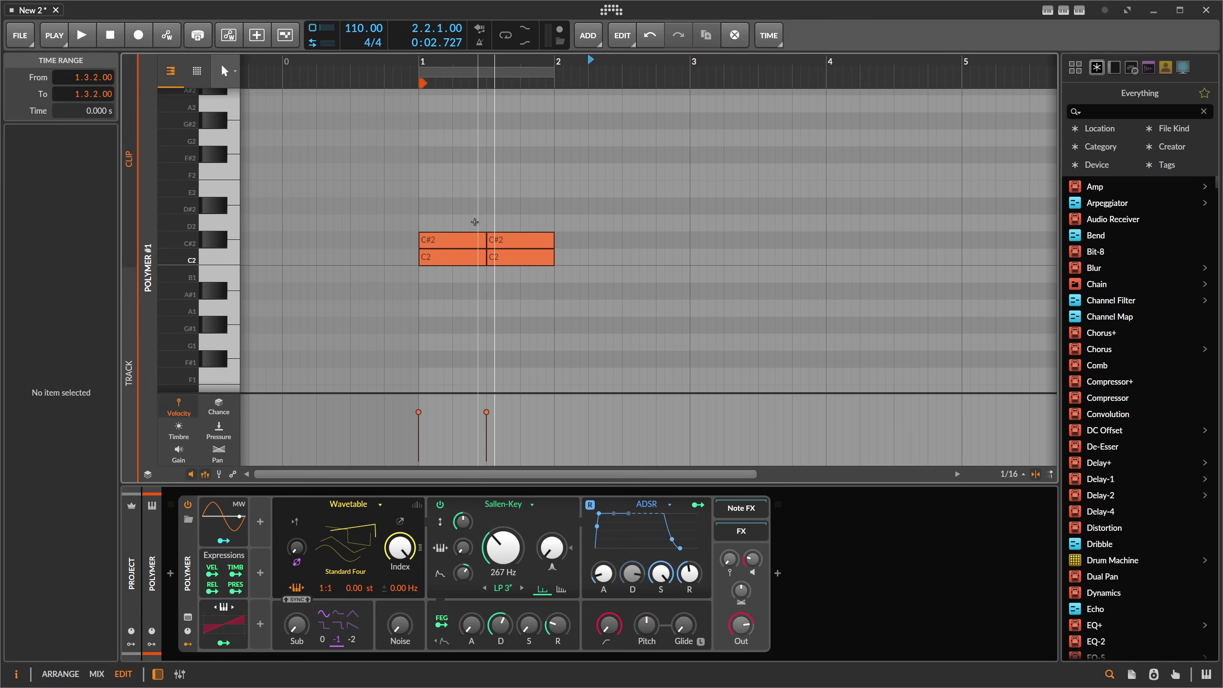
pyautogui.click(443, 218)
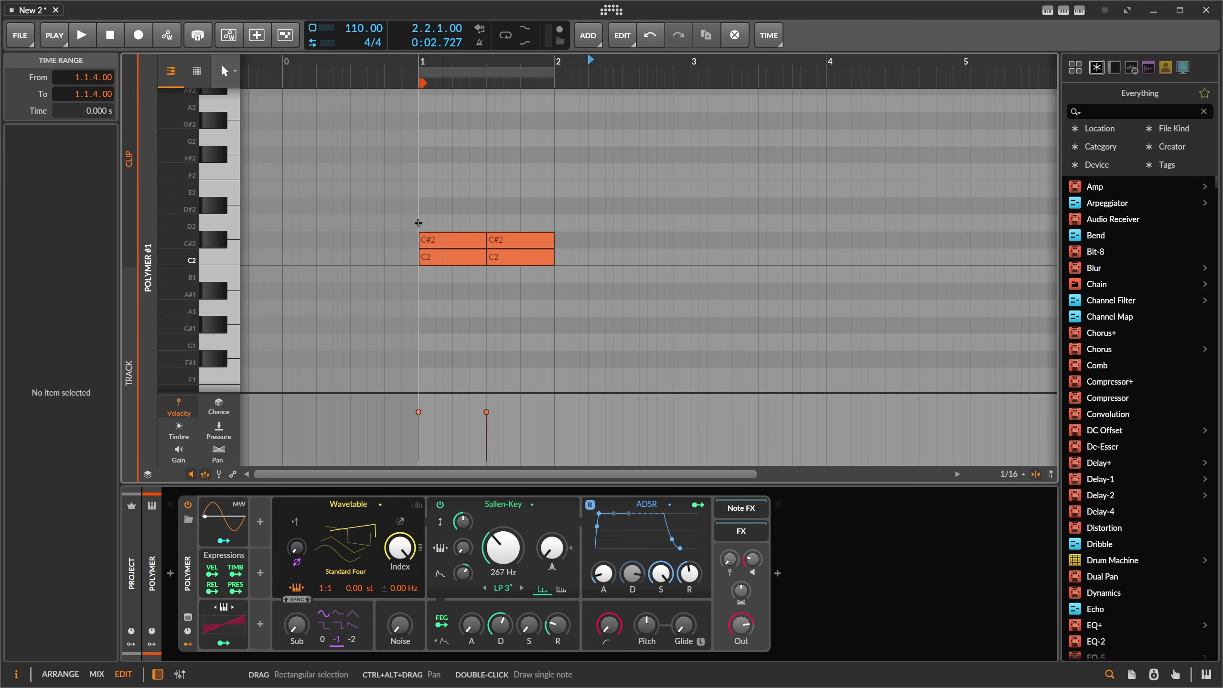
# Test dragging the first C#2 note onto C2, then undo to restore it.
pyautogui.moveTo(433, 242); pyautogui.dragTo(433, 258)
pyautogui.click(441, 237)
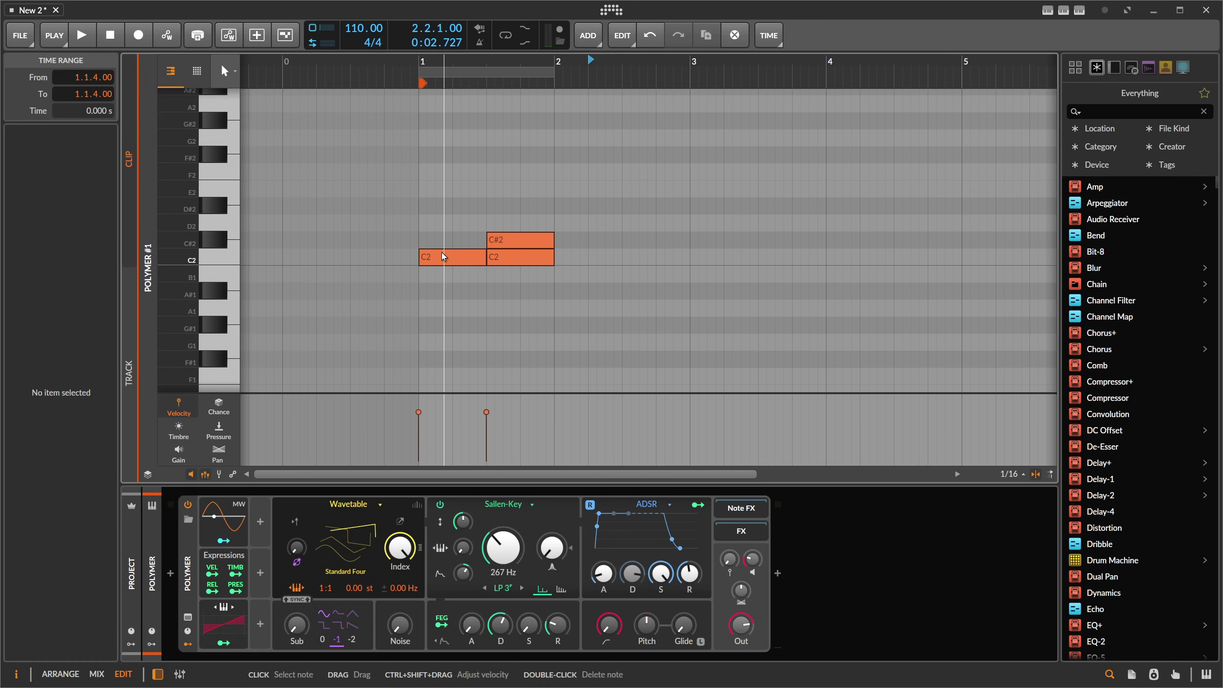
pyautogui.click(444, 256)
pyautogui.hotkey('ctrl', 'z')
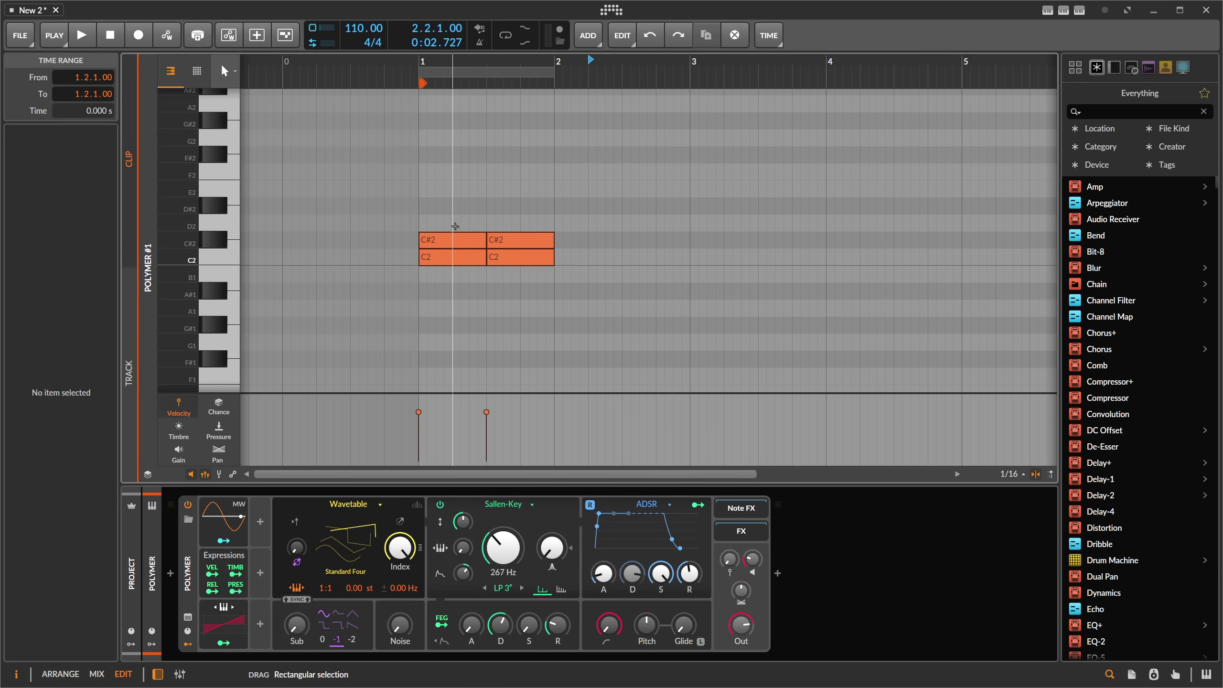
# Test transposing a C#2 note to D2 and back, then select all four notes.
pyautogui.moveTo(399, 236); pyautogui.dragTo(519, 243)
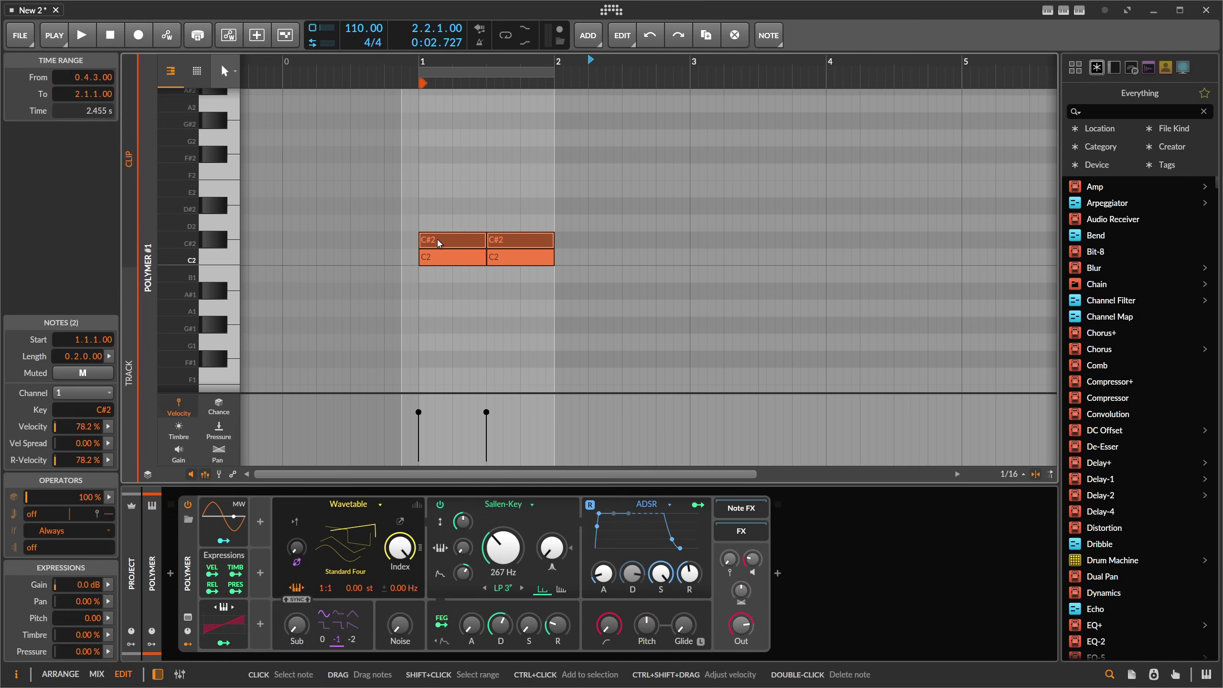
pyautogui.click(424, 221)
pyautogui.click(455, 234)
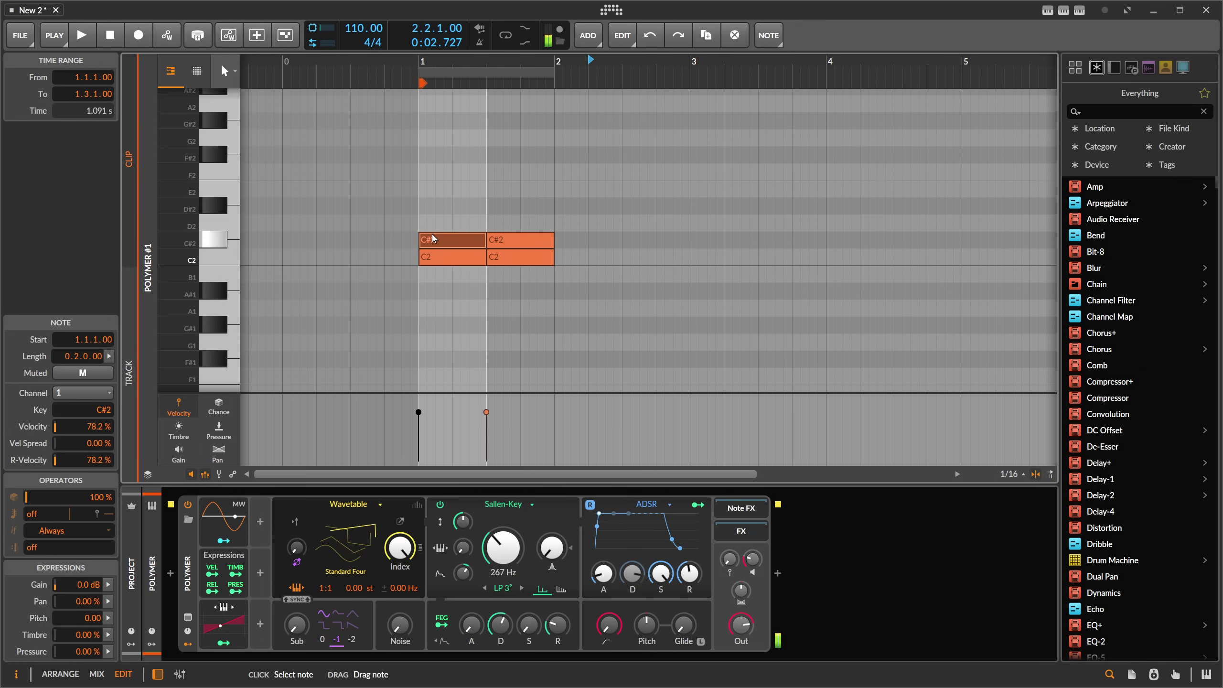
pyautogui.press('Up')
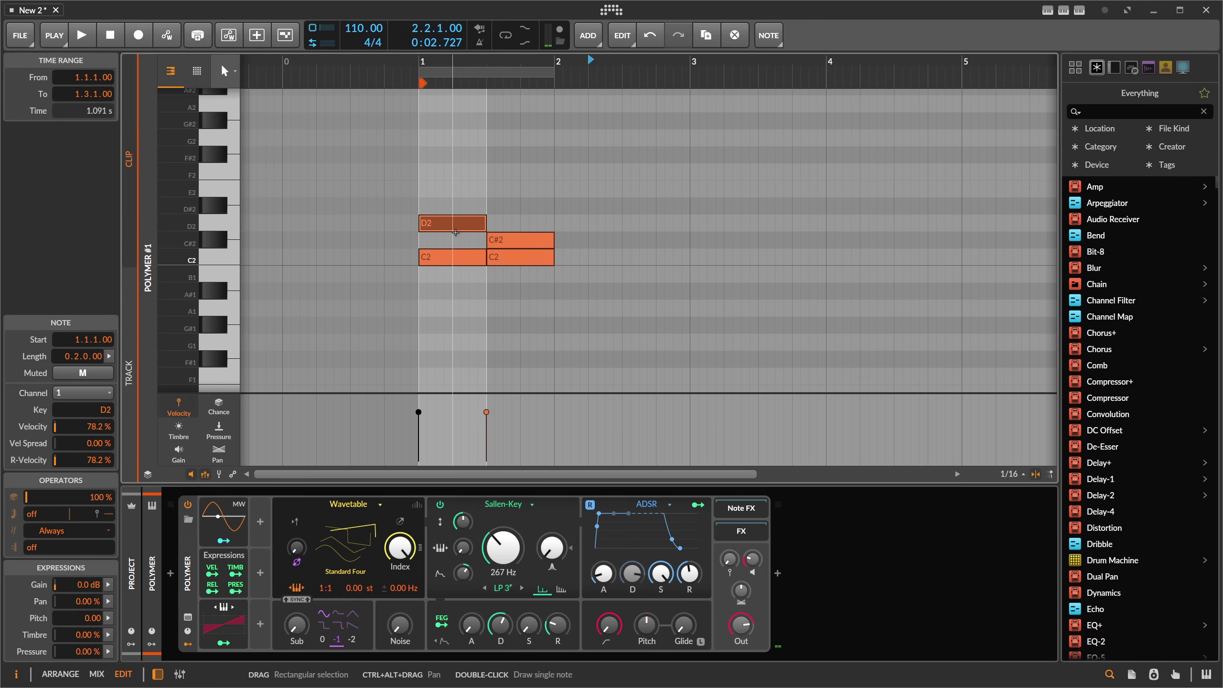
pyautogui.press('Down')
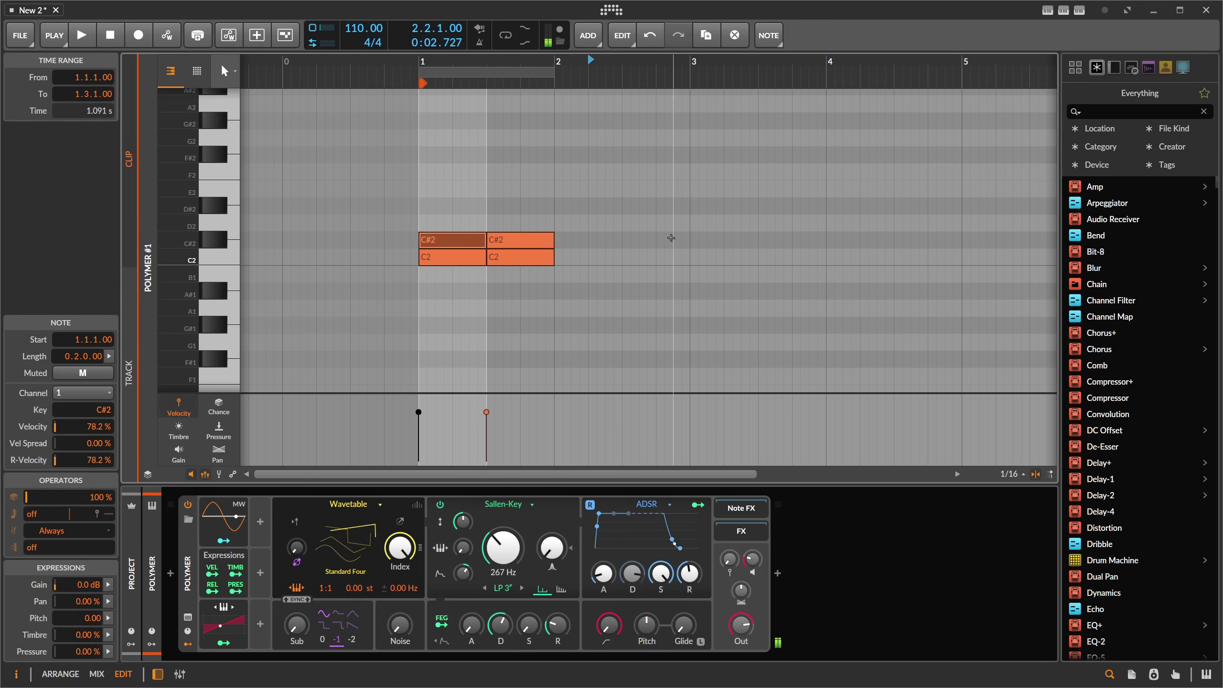
pyautogui.moveTo(598, 266); pyautogui.dragTo(418, 226)
# Fit the four notes to the C scale, then raise the two C2 notes to C#2.
pyautogui.click(1080, 10)
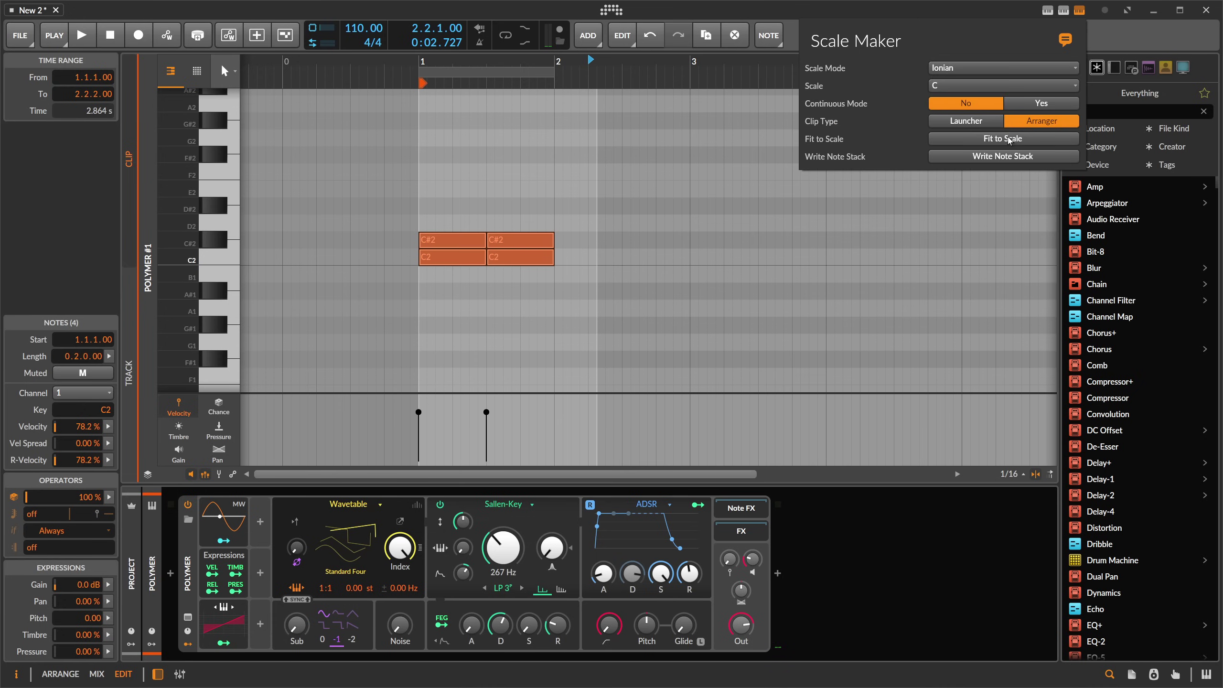
pyautogui.click(1000, 145)
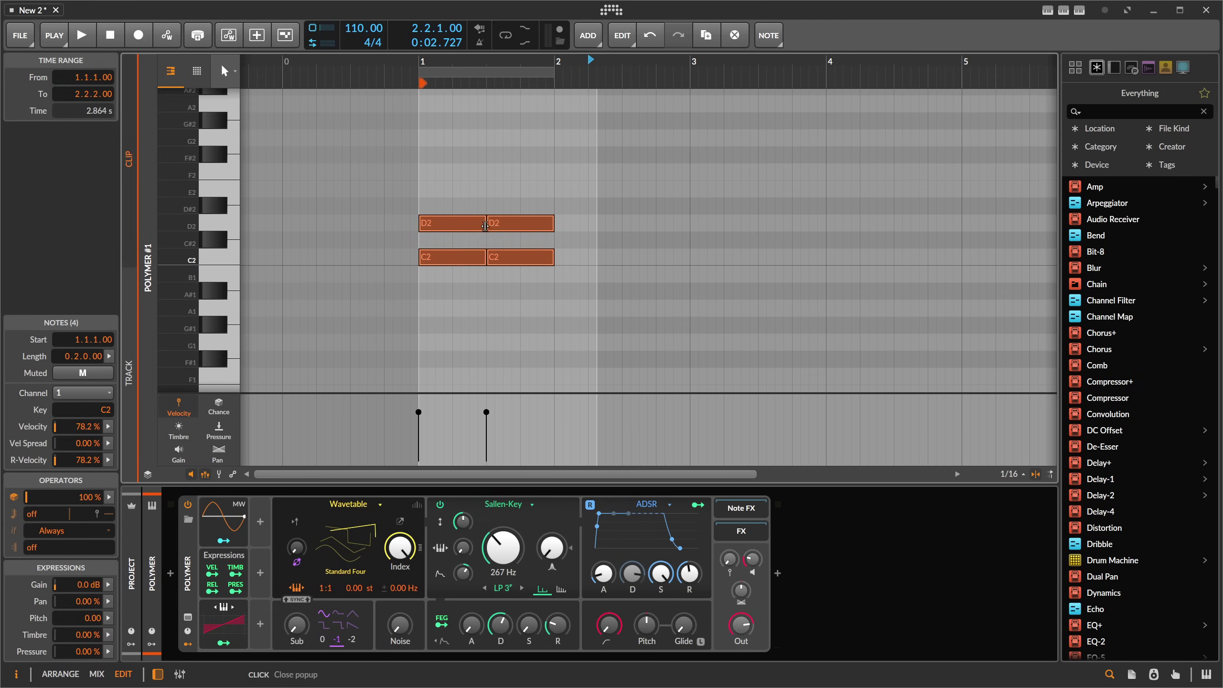
pyautogui.moveTo(598, 259); pyautogui.dragTo(436, 247)
pyautogui.press('Up')
pyautogui.click(443, 252)
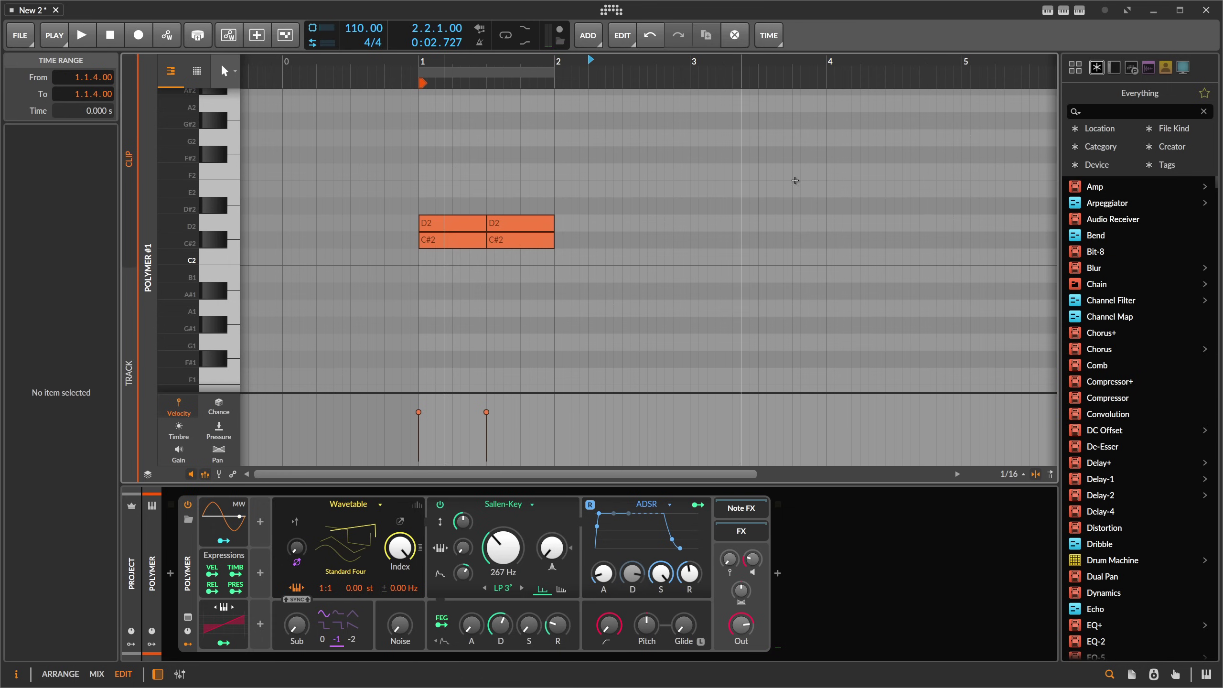
# Fit all four notes to the scale again, then delete them all.
pyautogui.moveTo(577, 277); pyautogui.dragTo(423, 222)
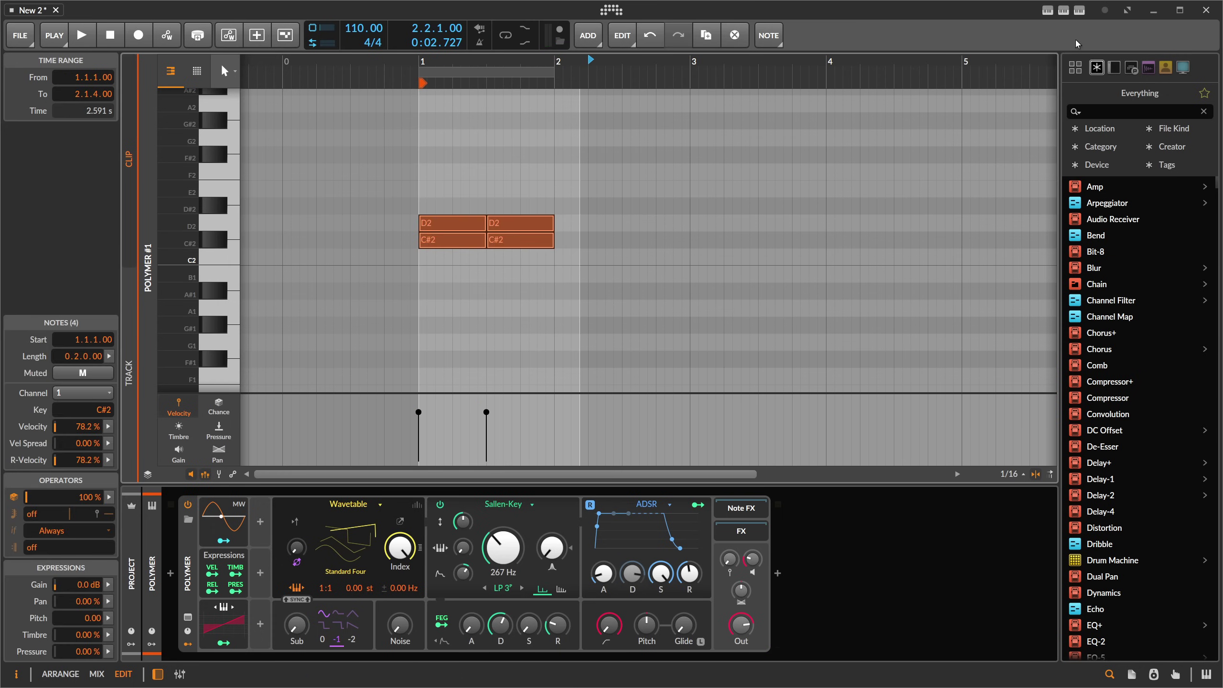
pyautogui.click(1080, 9)
pyautogui.click(991, 139)
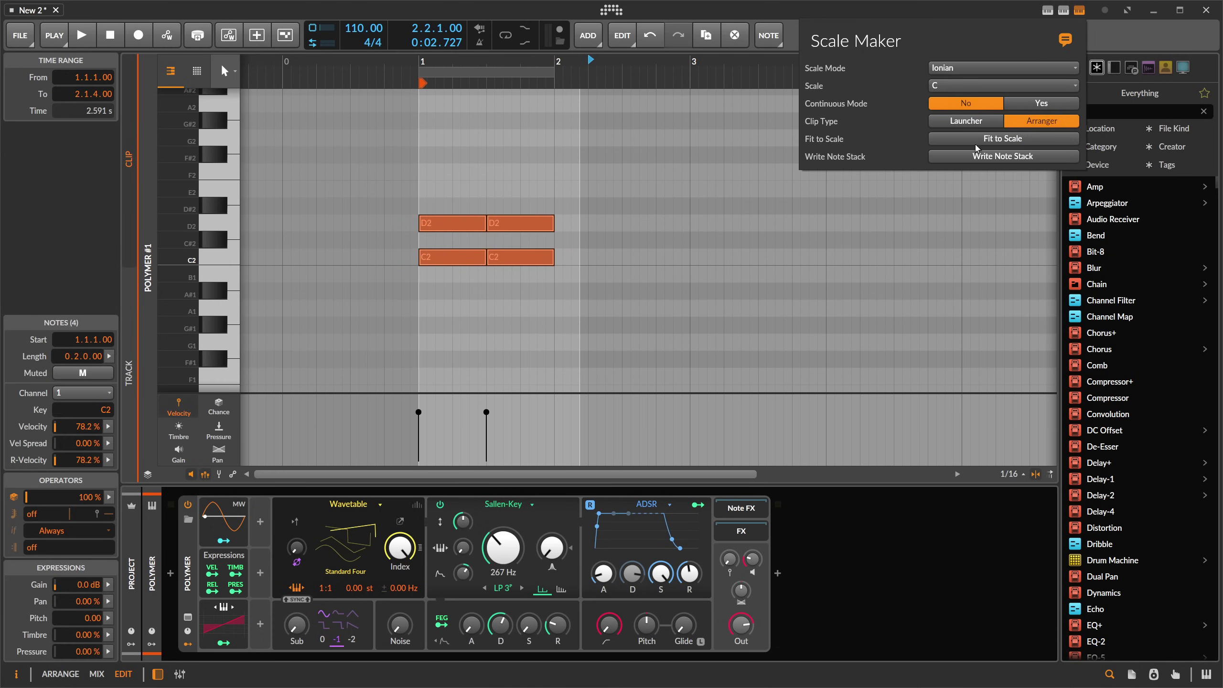
pyautogui.click(604, 266)
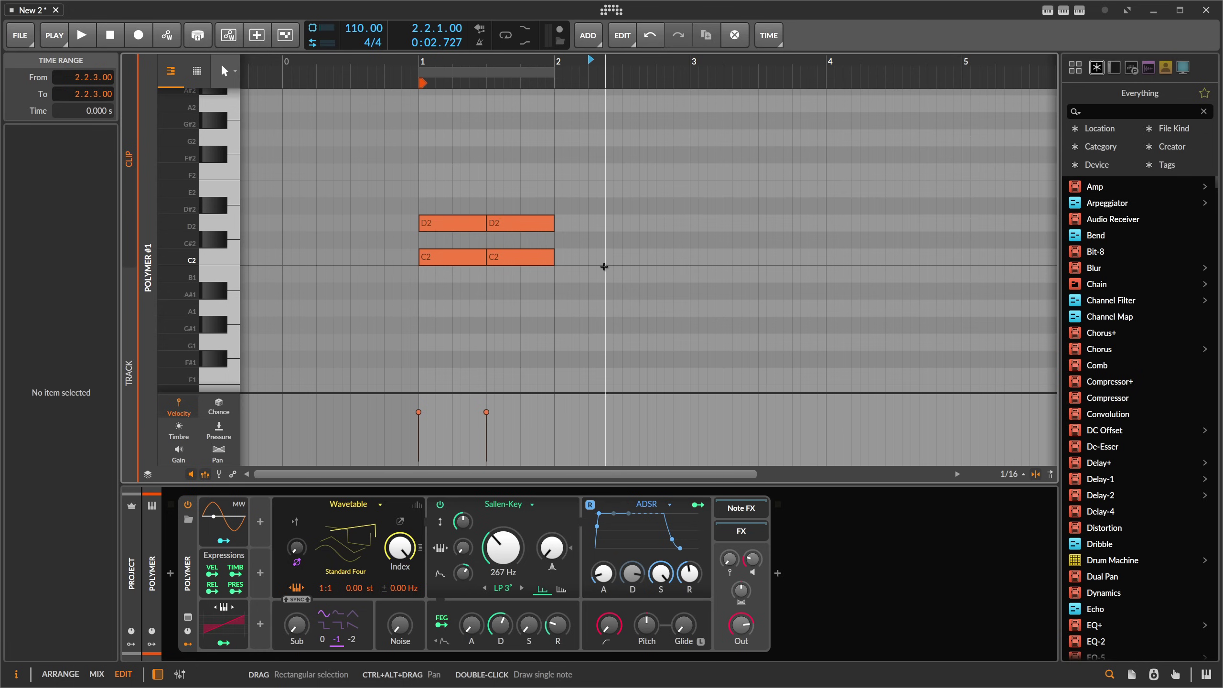
pyautogui.moveTo(422, 187); pyautogui.dragTo(520, 265)
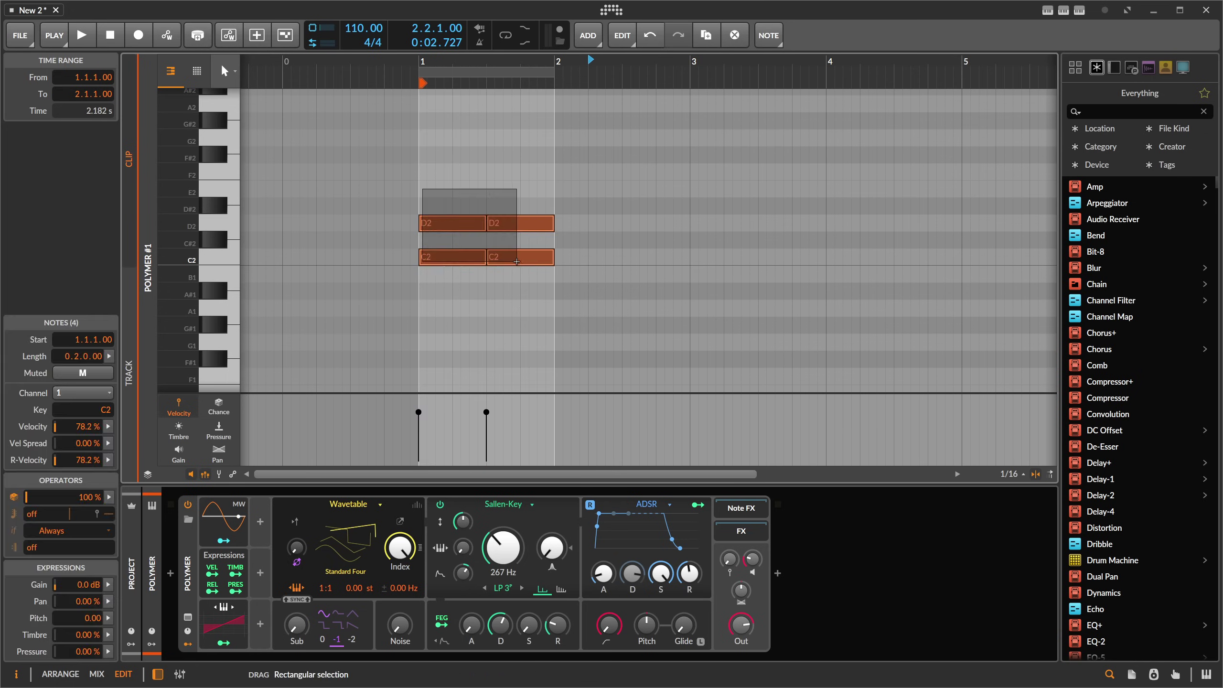
pyautogui.press('Delete')
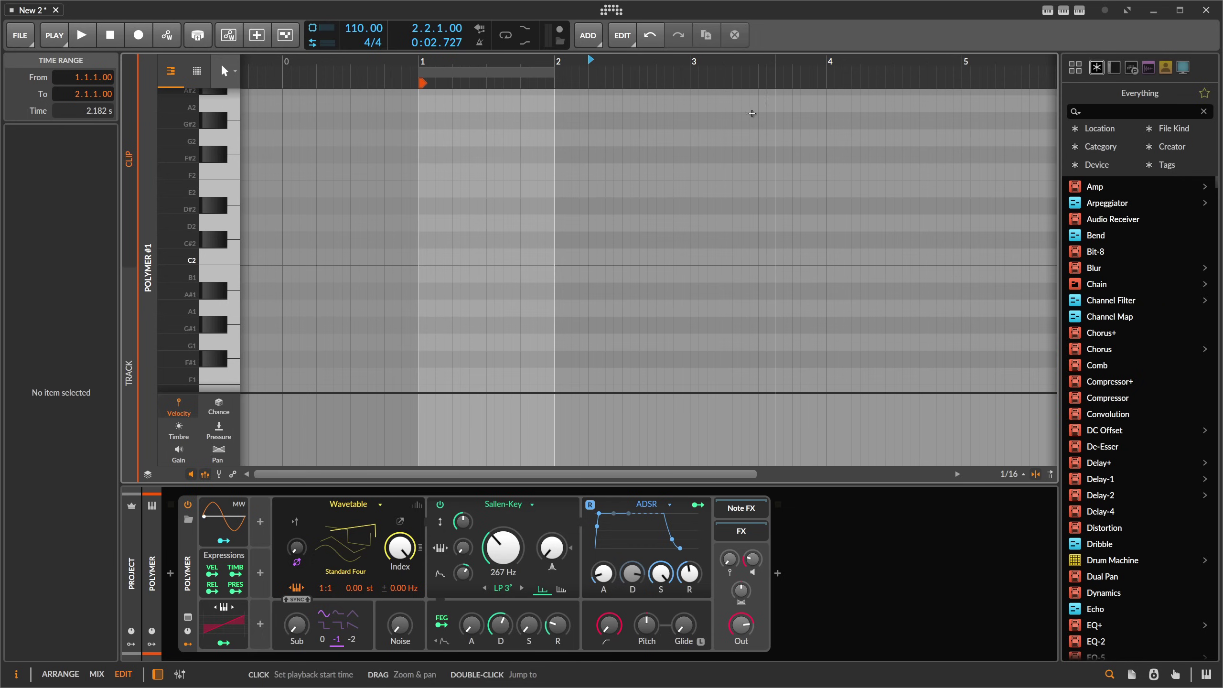
# Set the playback start to bar 1 and zoom the grid in around it.
pyautogui.moveTo(530, 61); pyautogui.dragTo(466, 42)
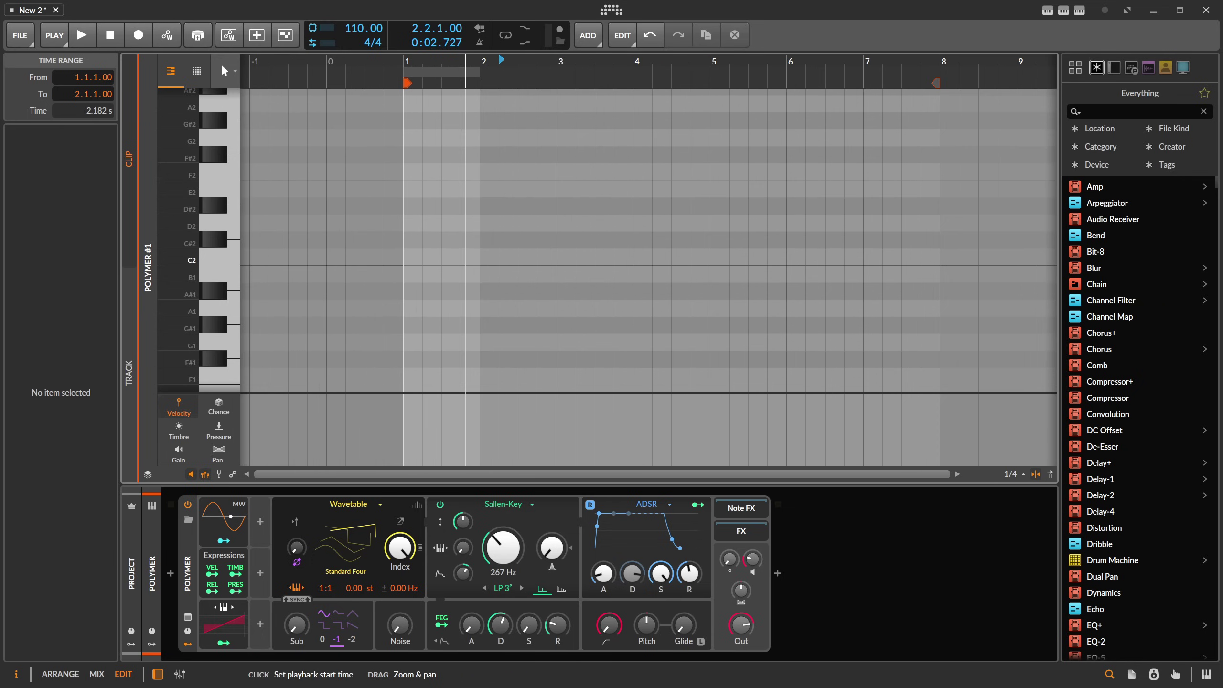
pyautogui.click(498, 125)
pyautogui.click(403, 62)
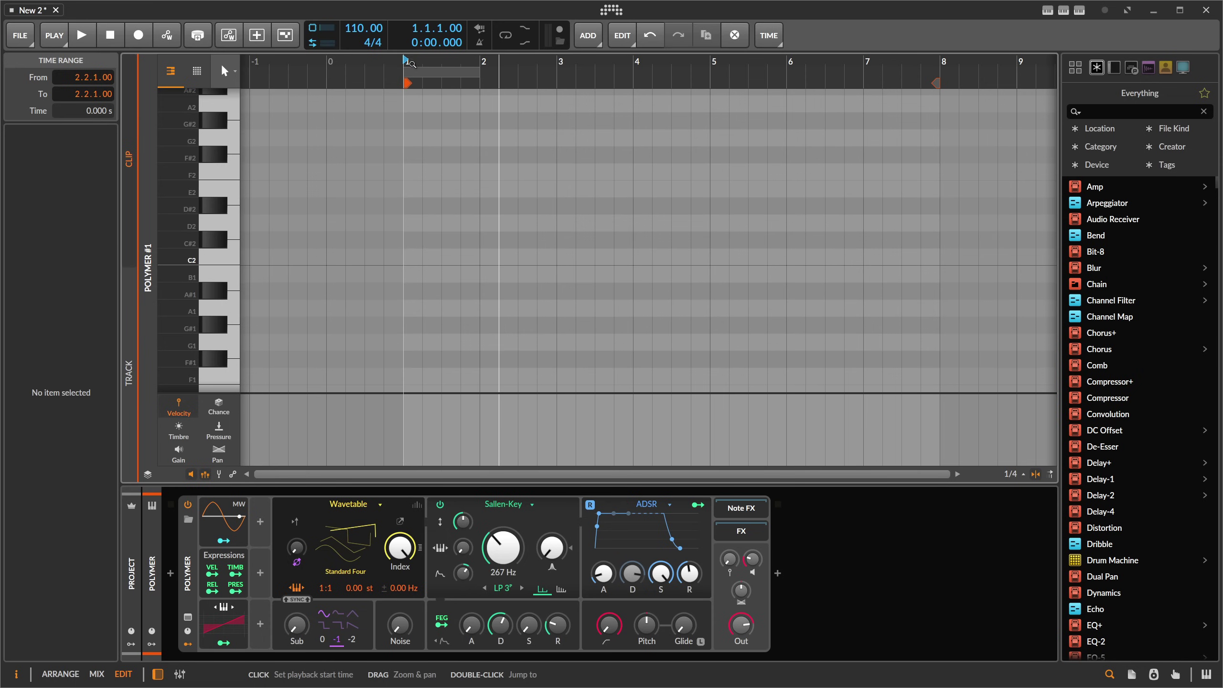
pyautogui.moveTo(404, 63); pyautogui.dragTo(409, 71)
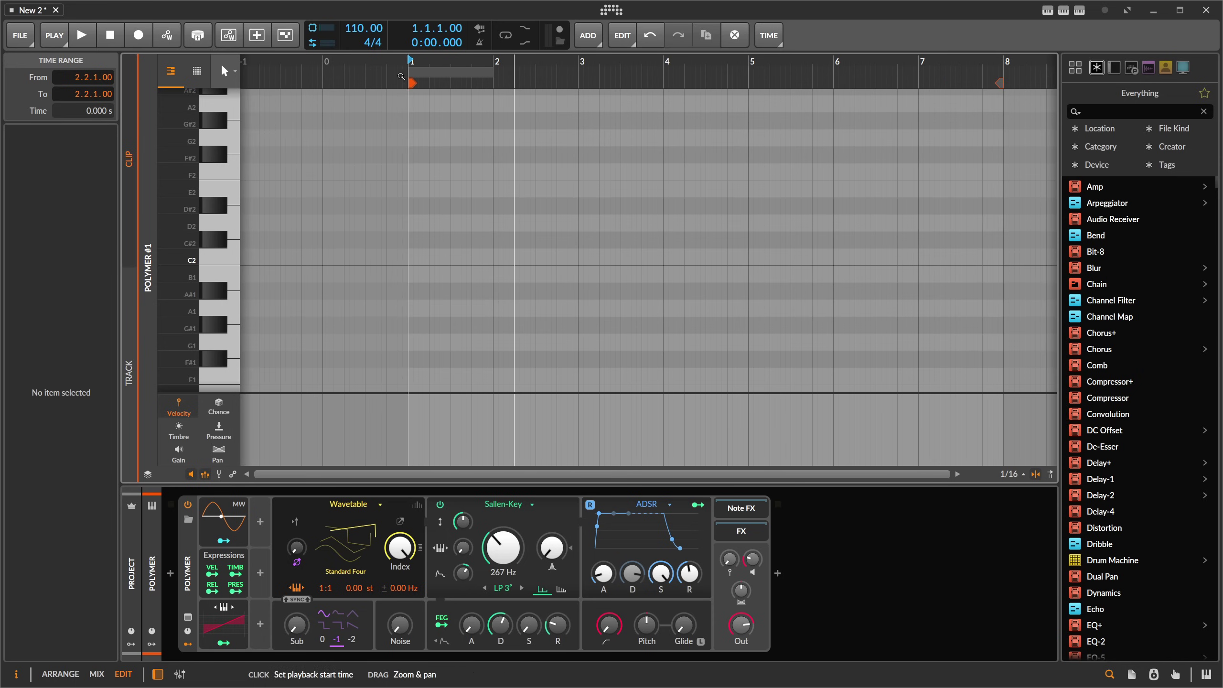
pyautogui.moveTo(179, 191); pyautogui.dragTo(180, 197)
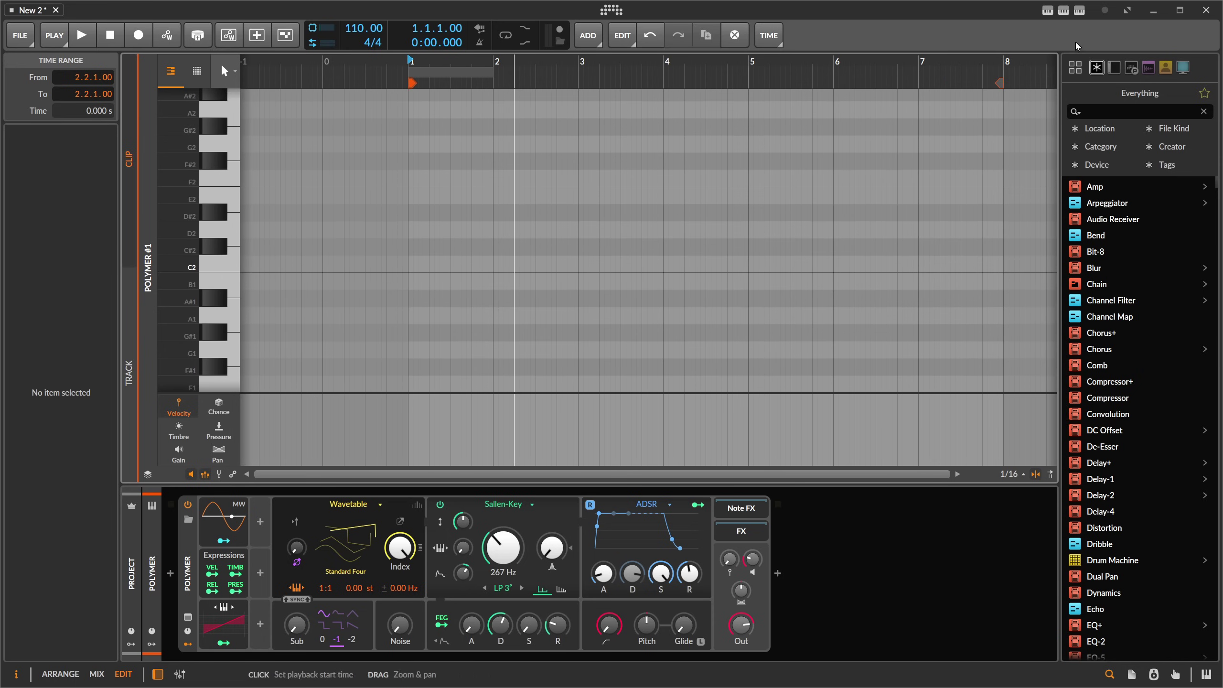
# Set Scale Maker to Dorian, keeping the root key at C.
pyautogui.click(1079, 11)
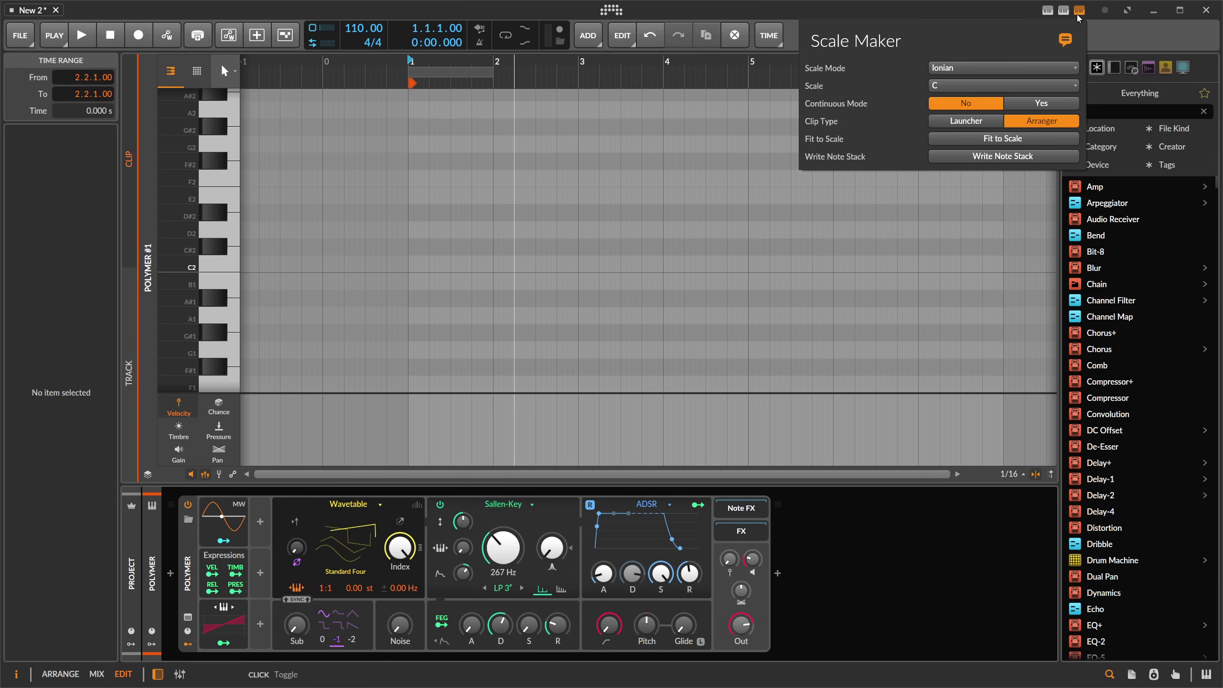
pyautogui.click(946, 90)
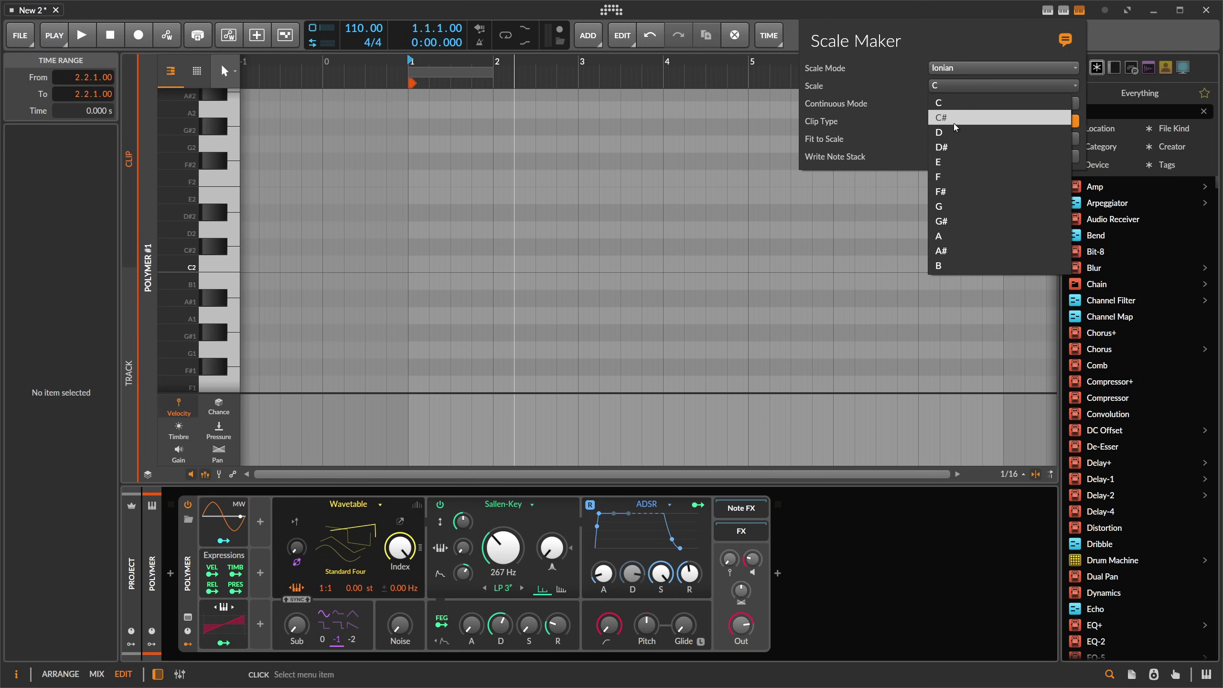
pyautogui.click(959, 102)
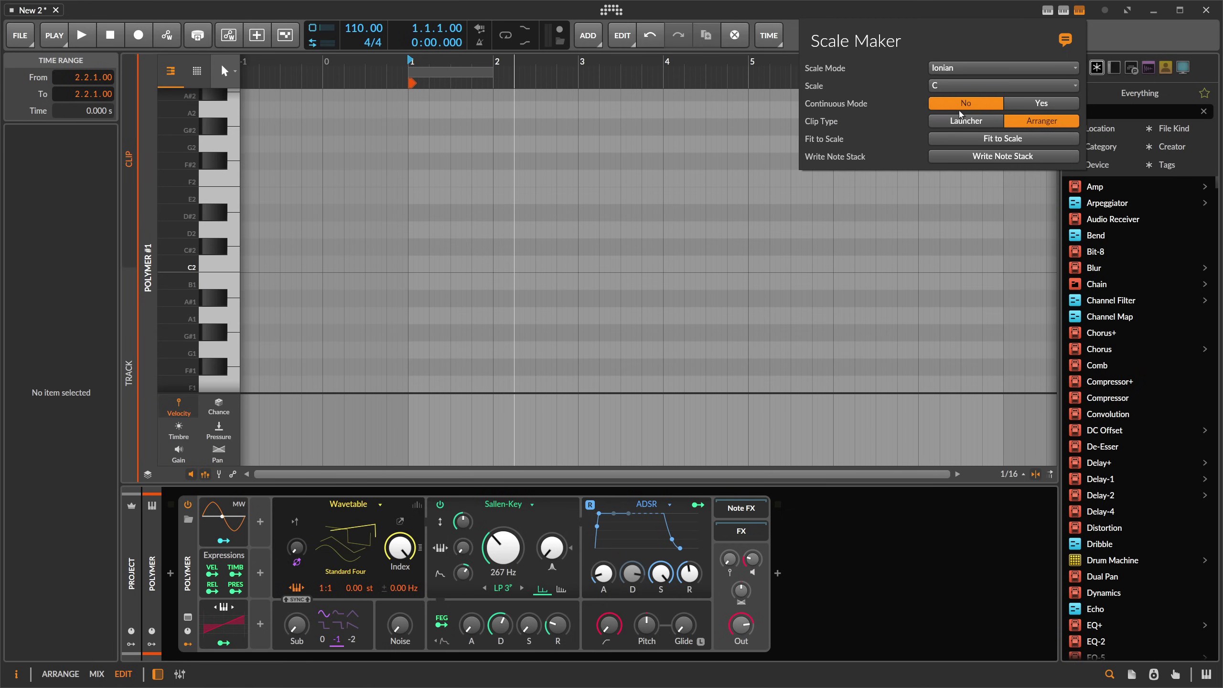
pyautogui.click(949, 72)
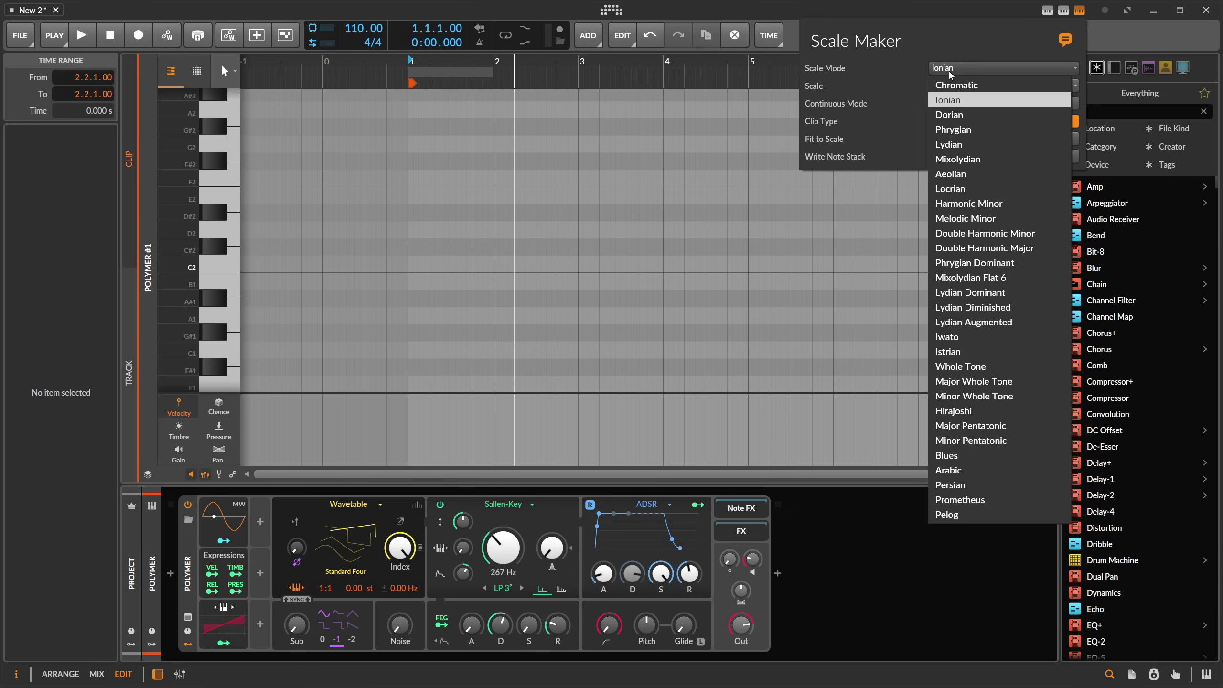
pyautogui.click(958, 115)
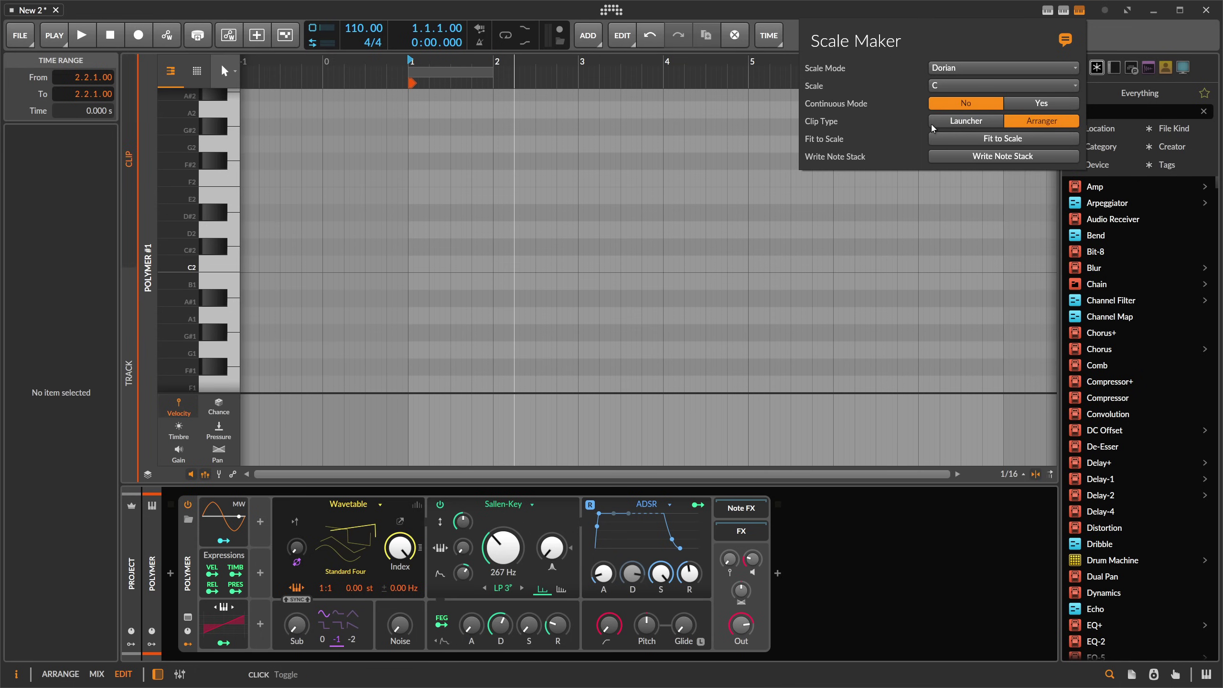
# Write a stack of C Dorian scale notes at bar 1 and inspect its G2 and A#1 notes.
pyautogui.click(992, 157)
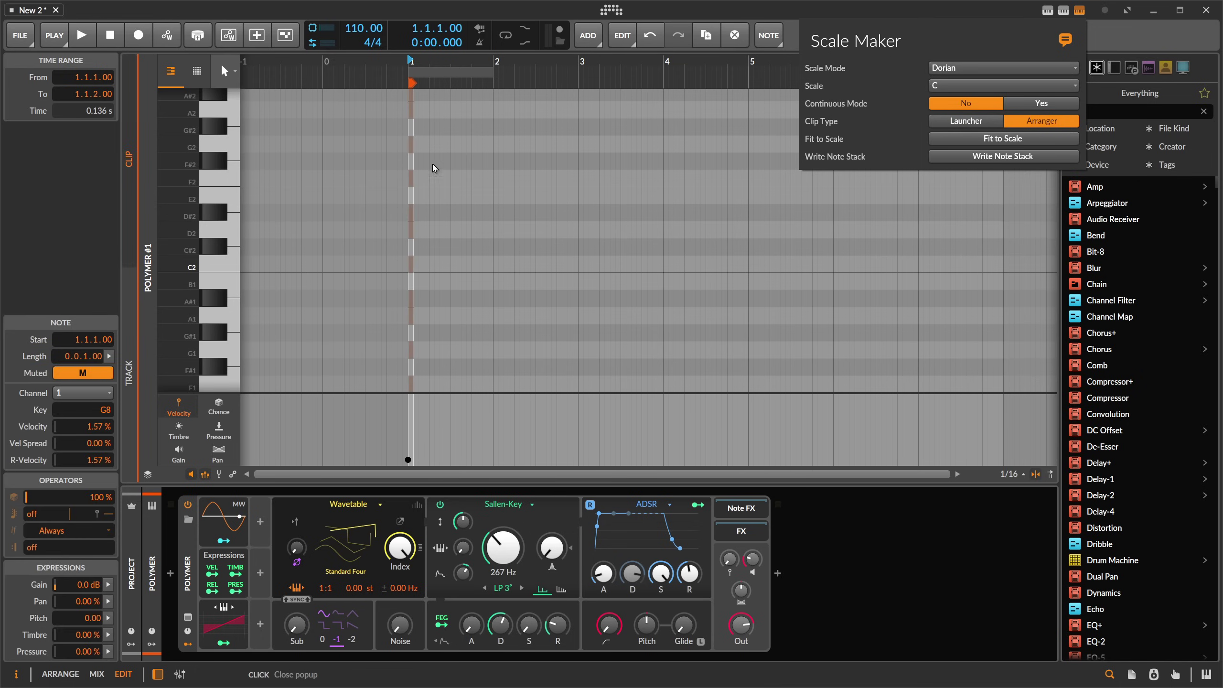
pyautogui.click(431, 71)
pyautogui.moveTo(411, 63); pyautogui.dragTo(411, 104)
pyautogui.click(426, 146)
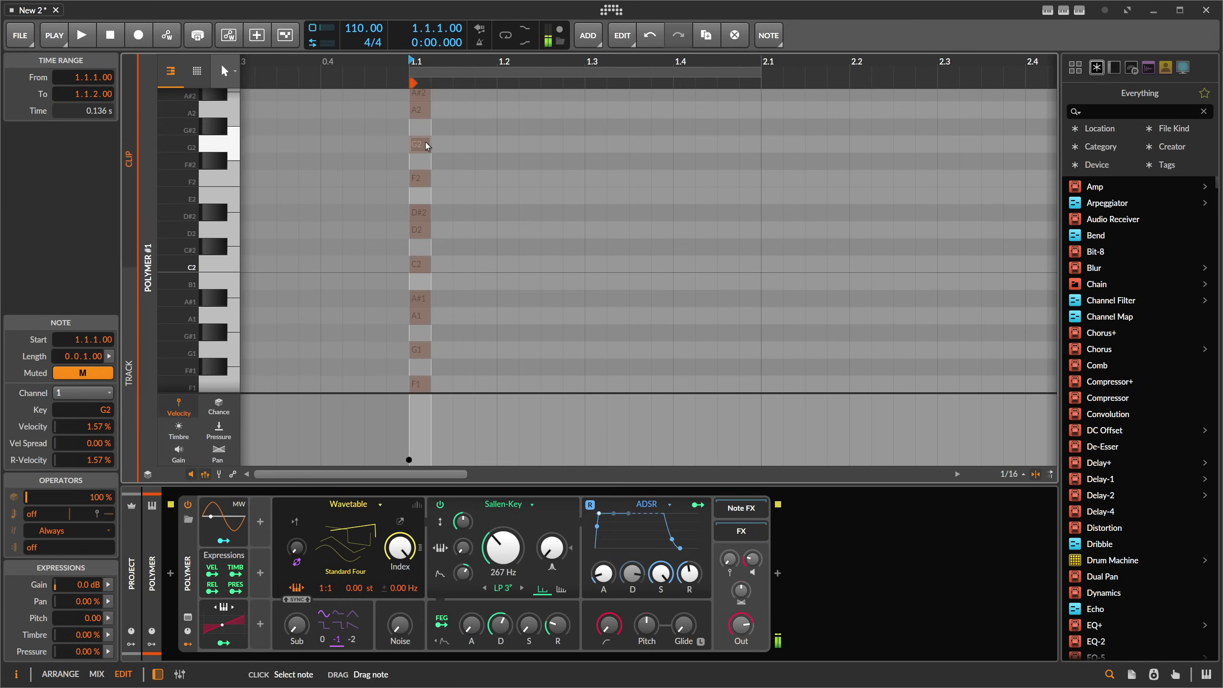
pyautogui.click(418, 299)
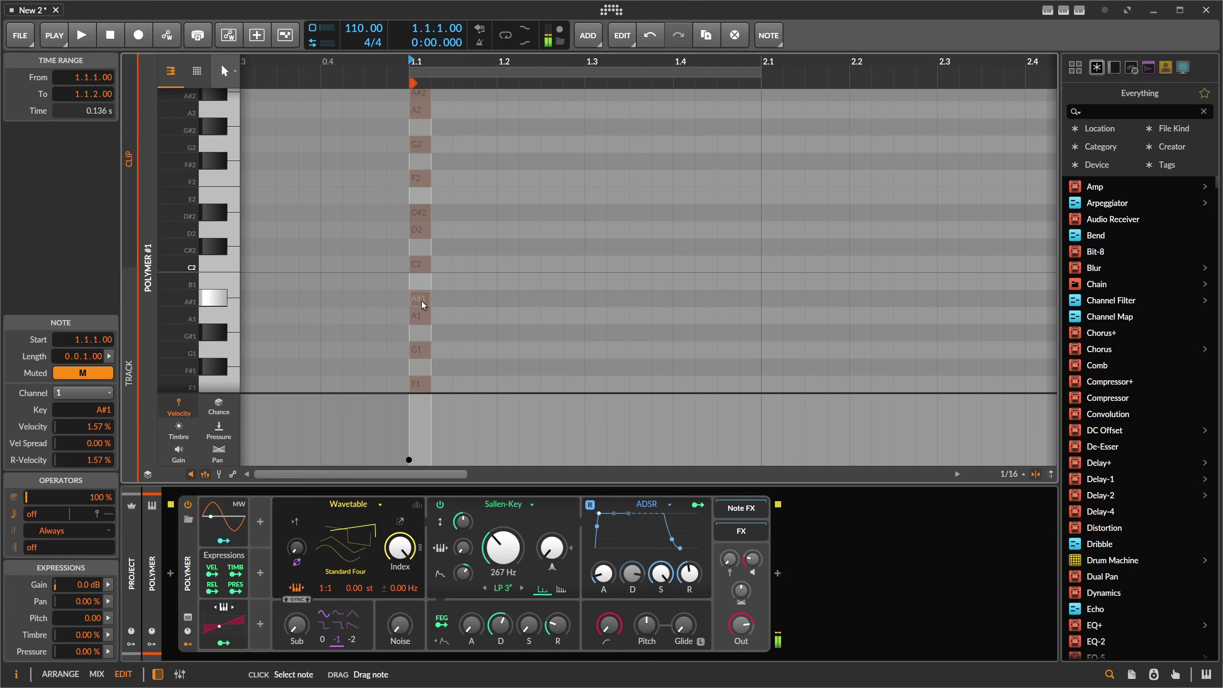
pyautogui.click(473, 283)
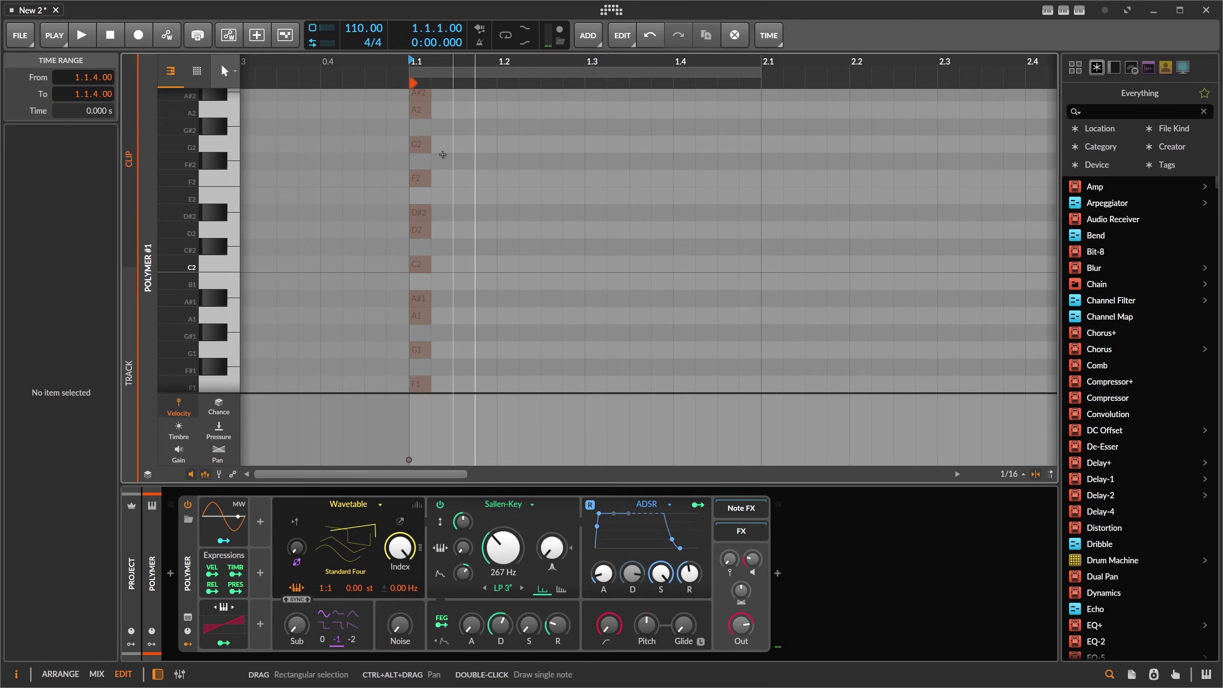
# Return to the full piano-keyboard view, delete all 75 notes, and reopen Scale Maker.
pyautogui.click(196, 72)
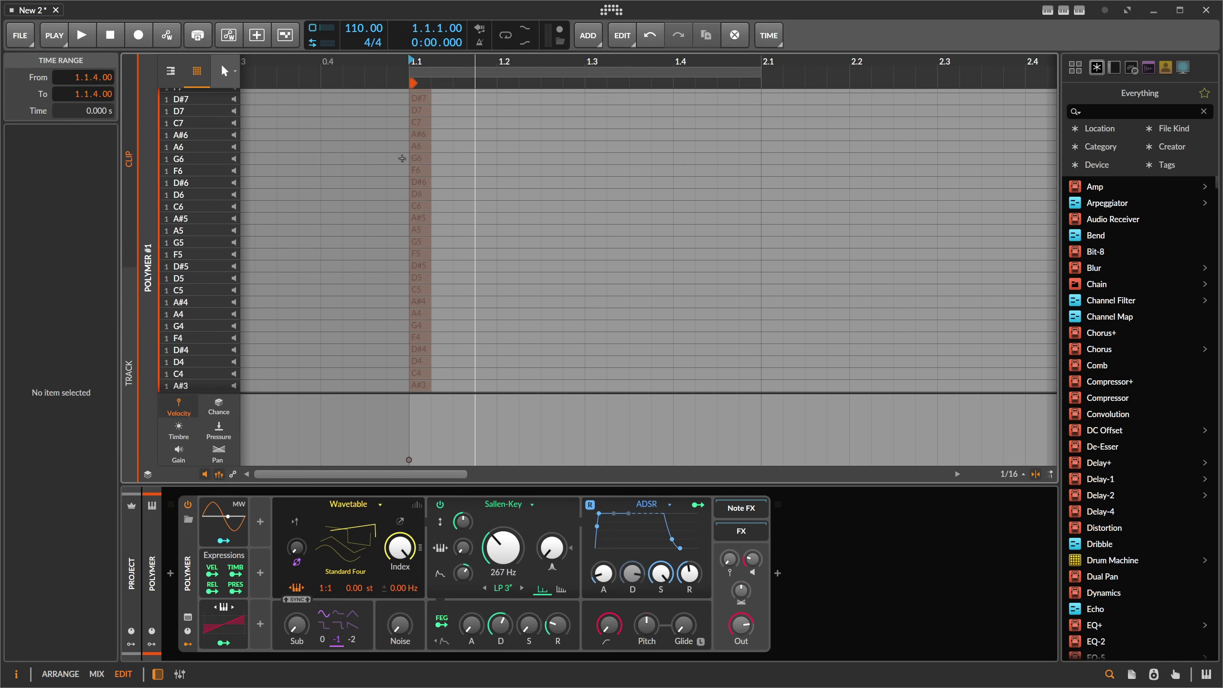
pyautogui.click(172, 72)
pyautogui.click(426, 160)
pyautogui.hotkey('ctrl', 'a')
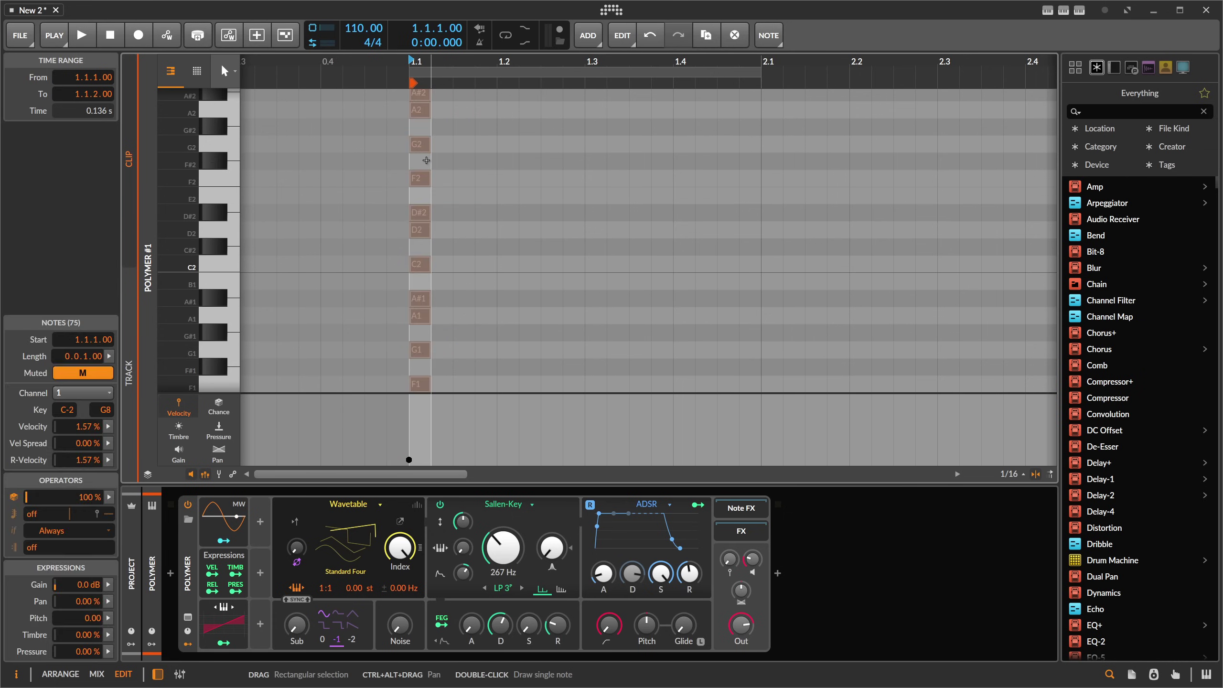
pyautogui.press('Delete')
pyautogui.click(1079, 13)
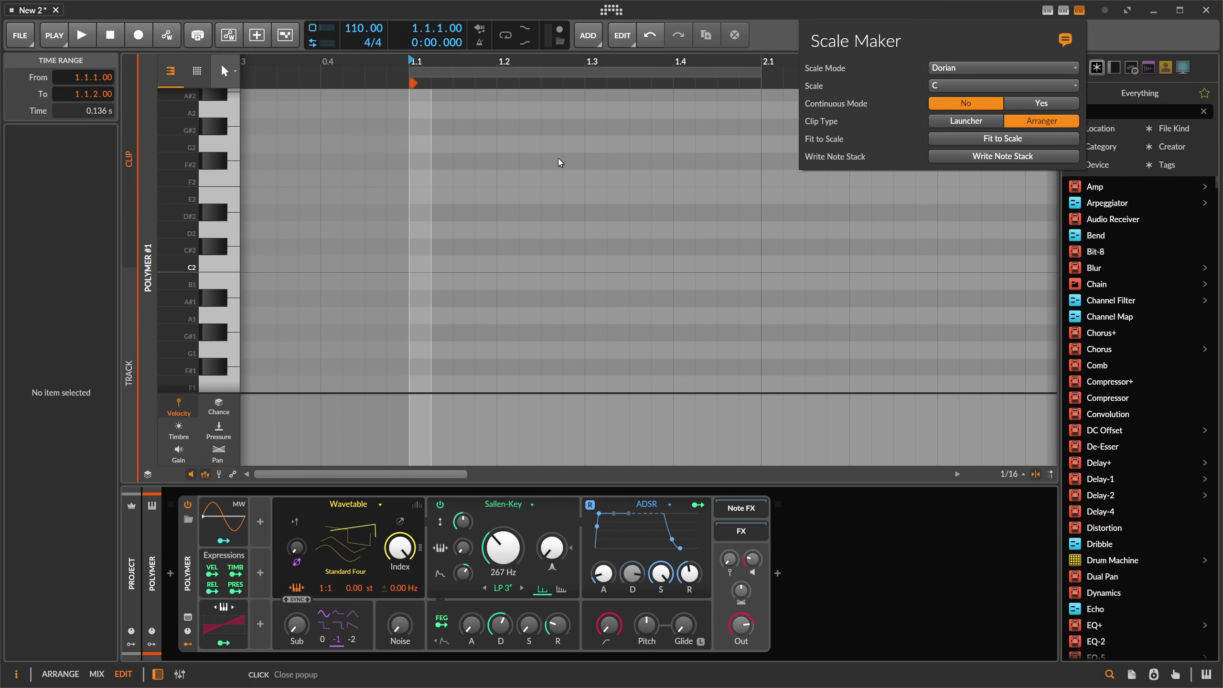
pyautogui.click(461, 159)
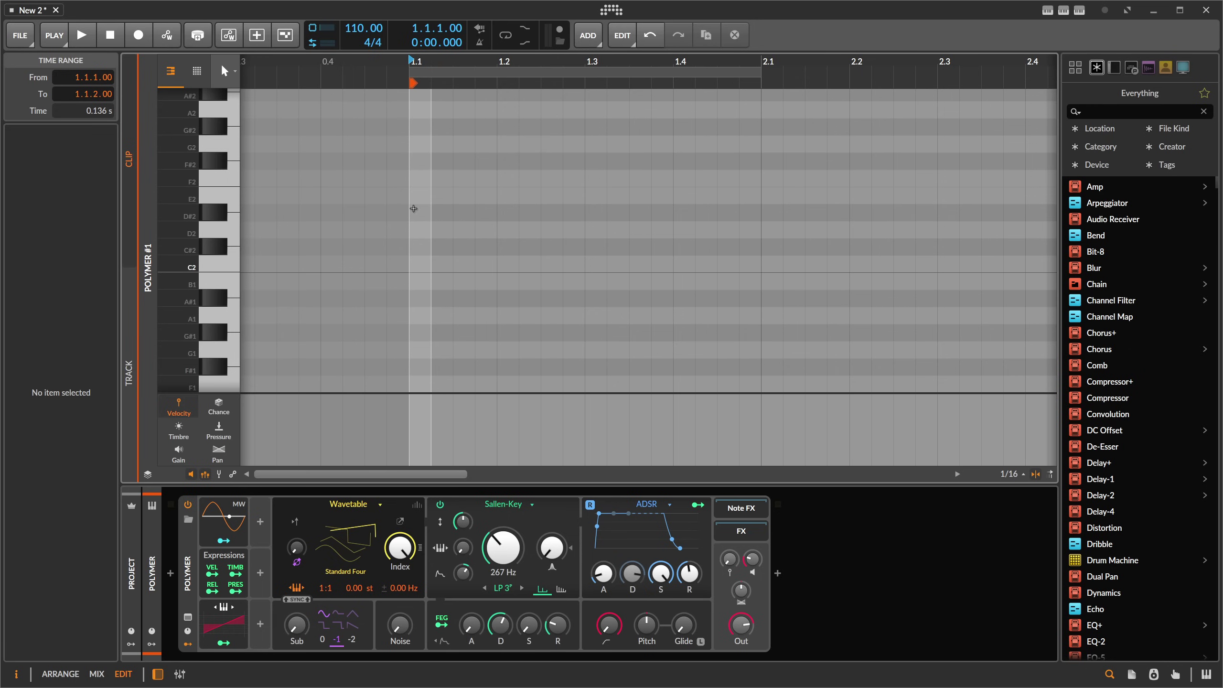
pyautogui.click(187, 77)
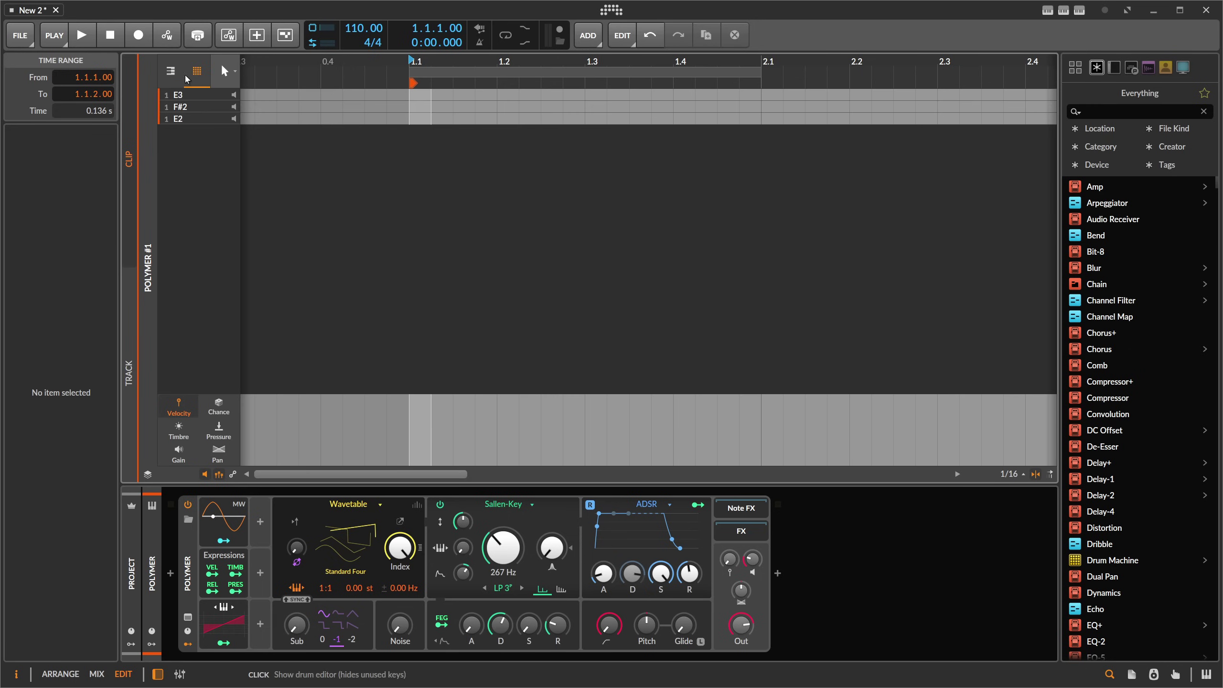
pyautogui.click(172, 72)
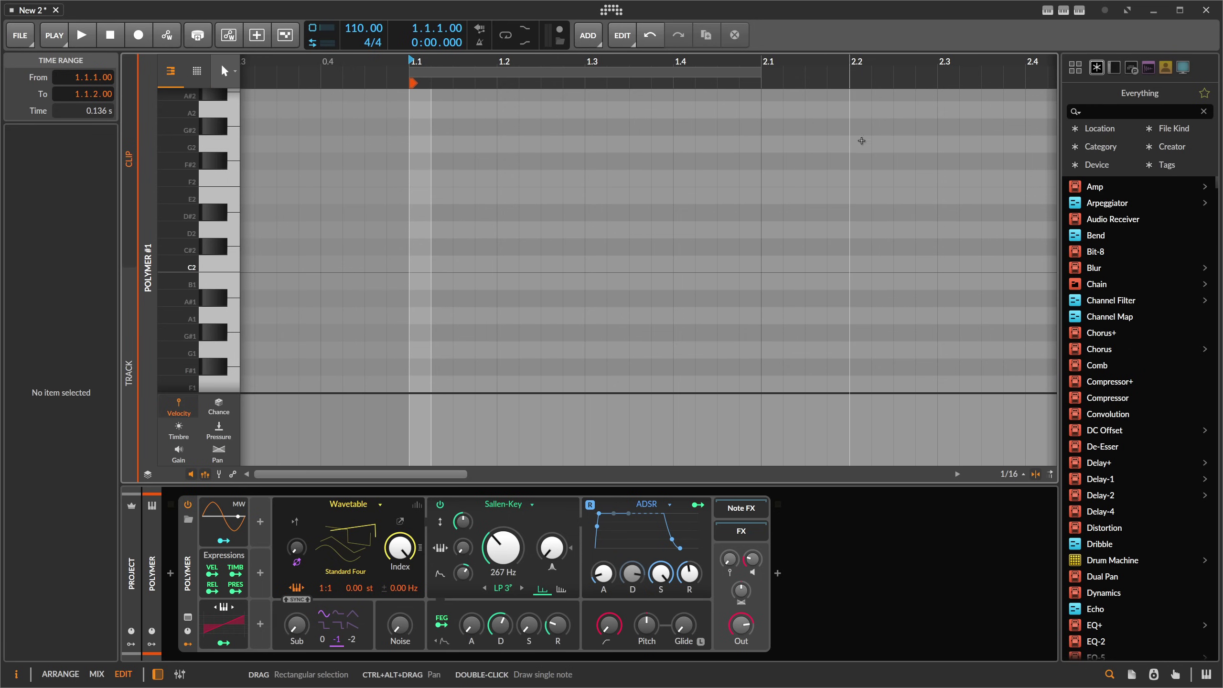
pyautogui.click(1080, 10)
pyautogui.click(992, 66)
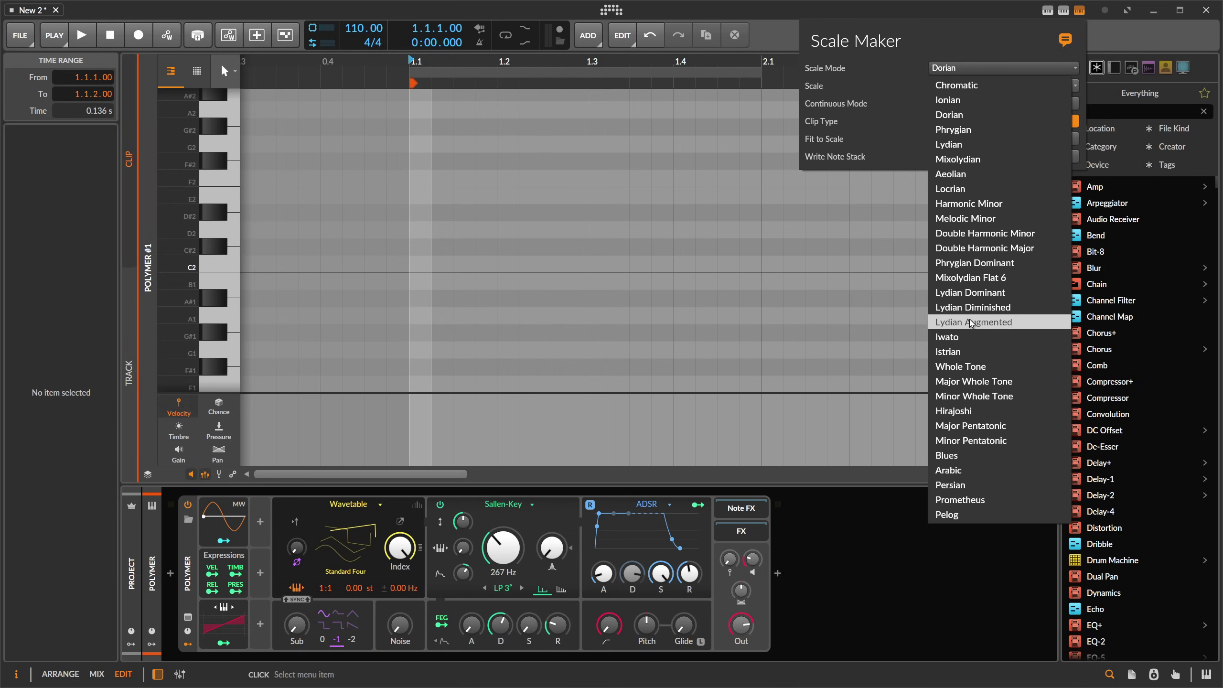
pyautogui.click(964, 52)
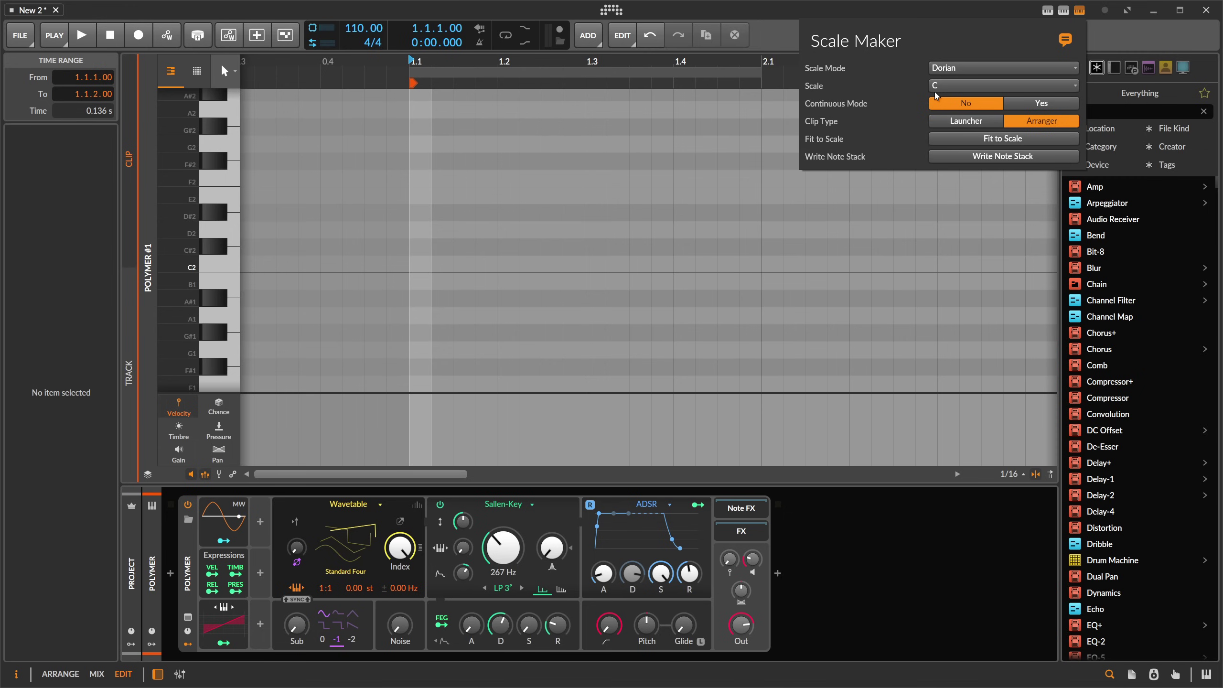
# In Melody Maker, leave Clip Type on Arranger and raise How Many Bars?
pyautogui.click(1064, 13)
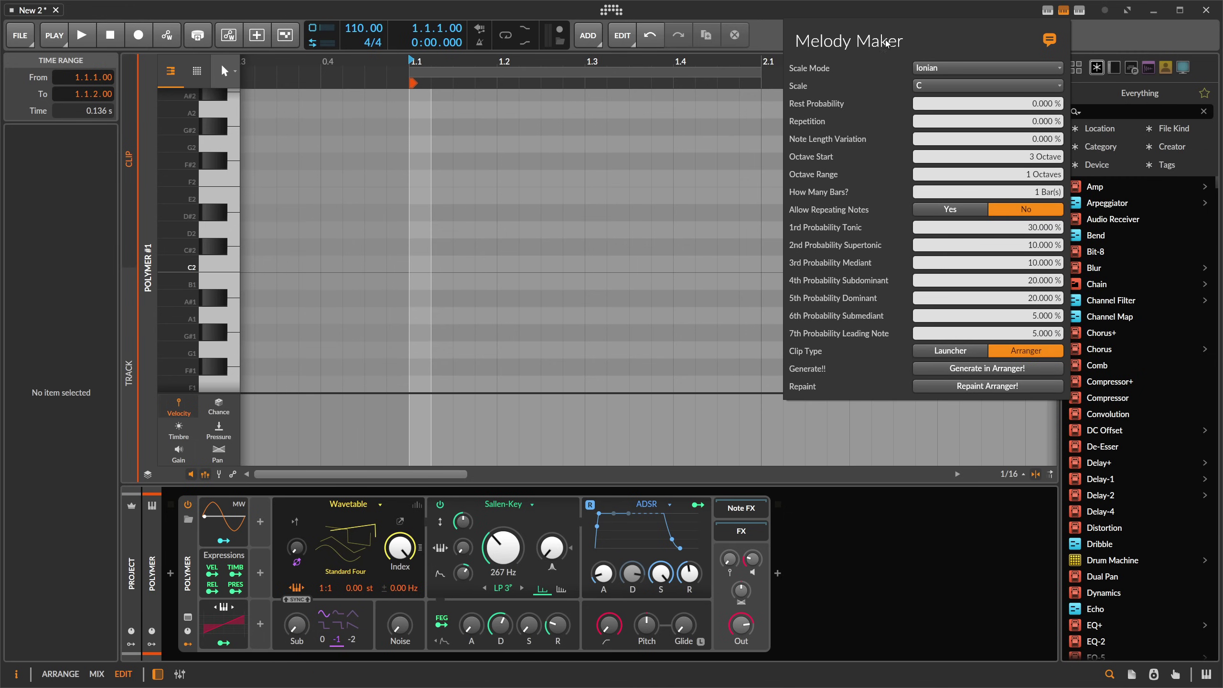
pyautogui.click(939, 355)
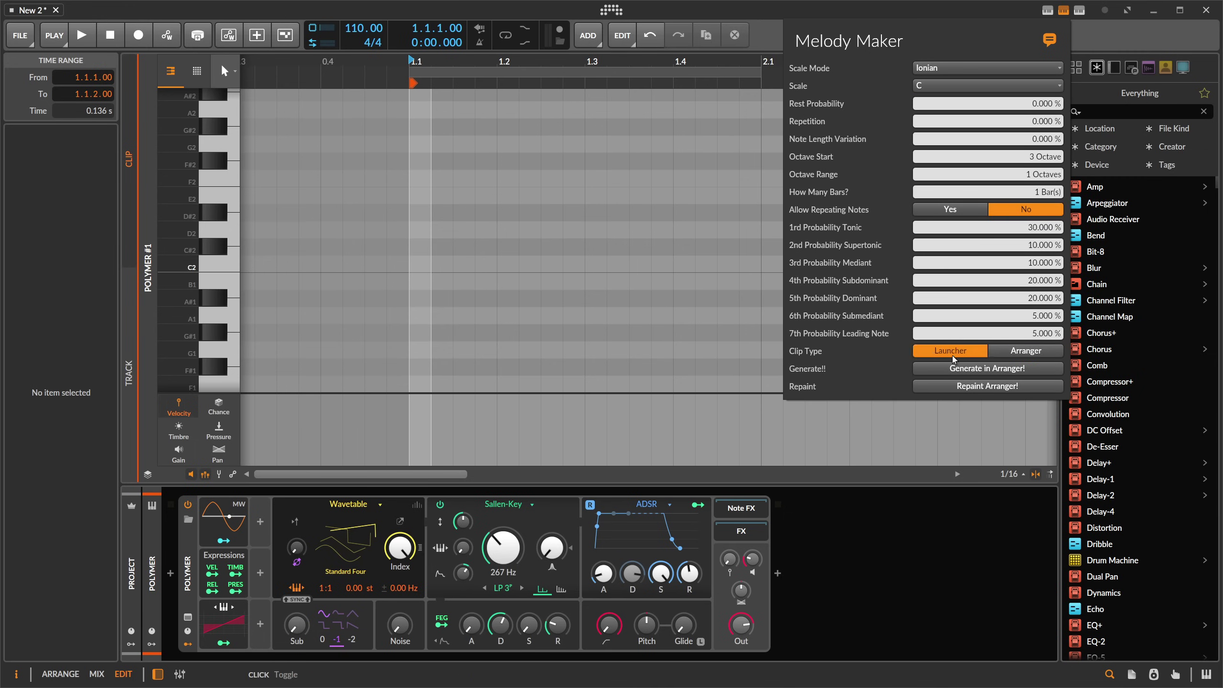
pyautogui.click(1004, 355)
pyautogui.click(940, 356)
pyautogui.click(1020, 356)
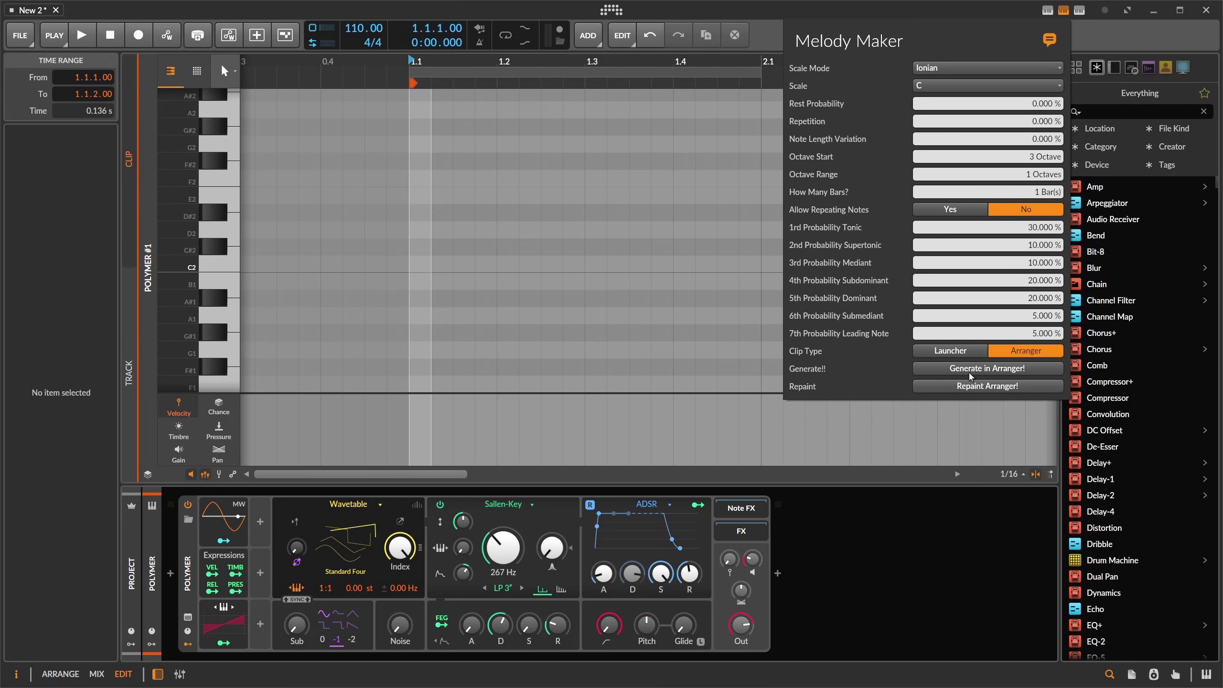
pyautogui.click(961, 356)
pyautogui.click(1020, 356)
pyautogui.moveTo(1037, 193); pyautogui.dragTo(1037, 181)
# Generate a one-bar melody into the clip and zoom out to view octaves C0–C4.
pyautogui.click(695, 80)
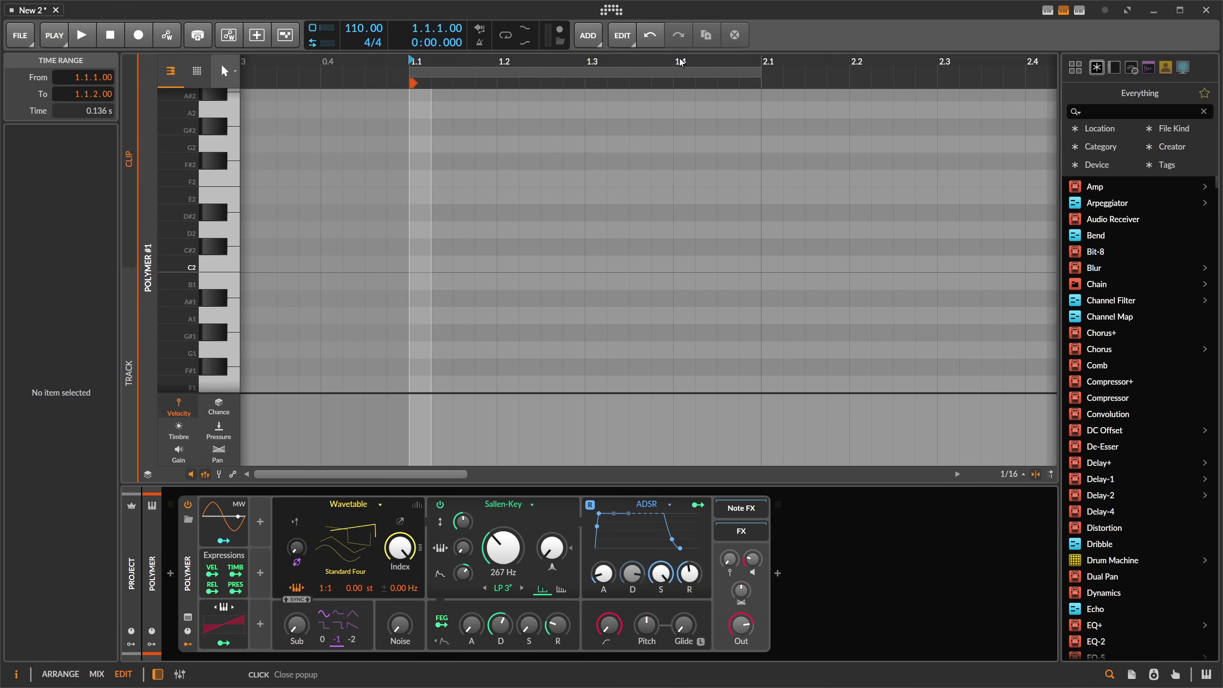
pyautogui.click(1057, 10)
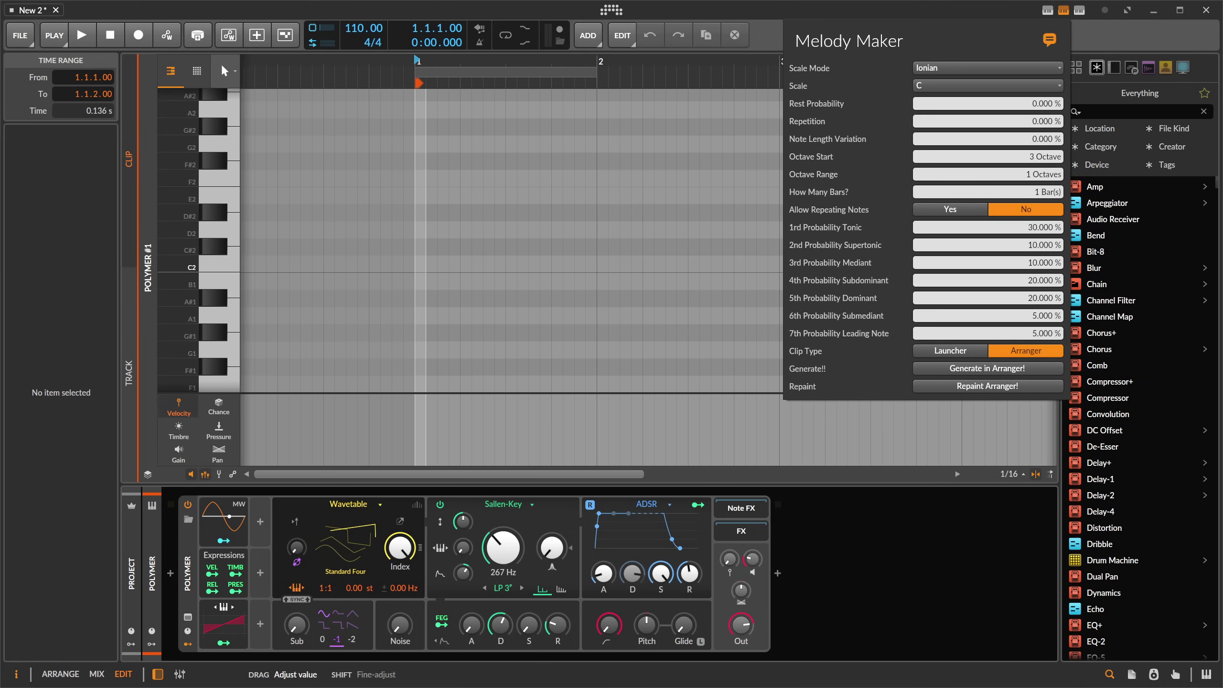
pyautogui.click(987, 369)
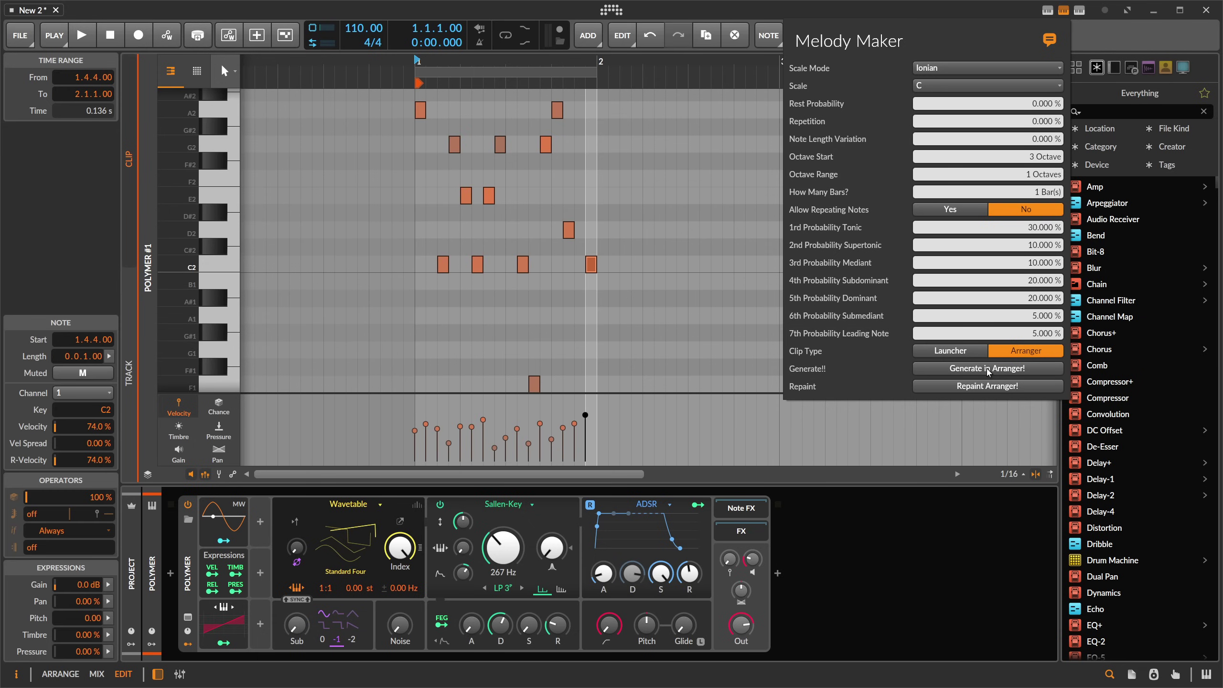
pyautogui.moveTo(494, 63); pyautogui.dragTo(442, 81)
pyautogui.moveTo(180, 222)
pyautogui.mouseDown()
pyautogui.moveTo(169, 216)
pyautogui.moveTo(162, 231)
pyautogui.mouseUp()
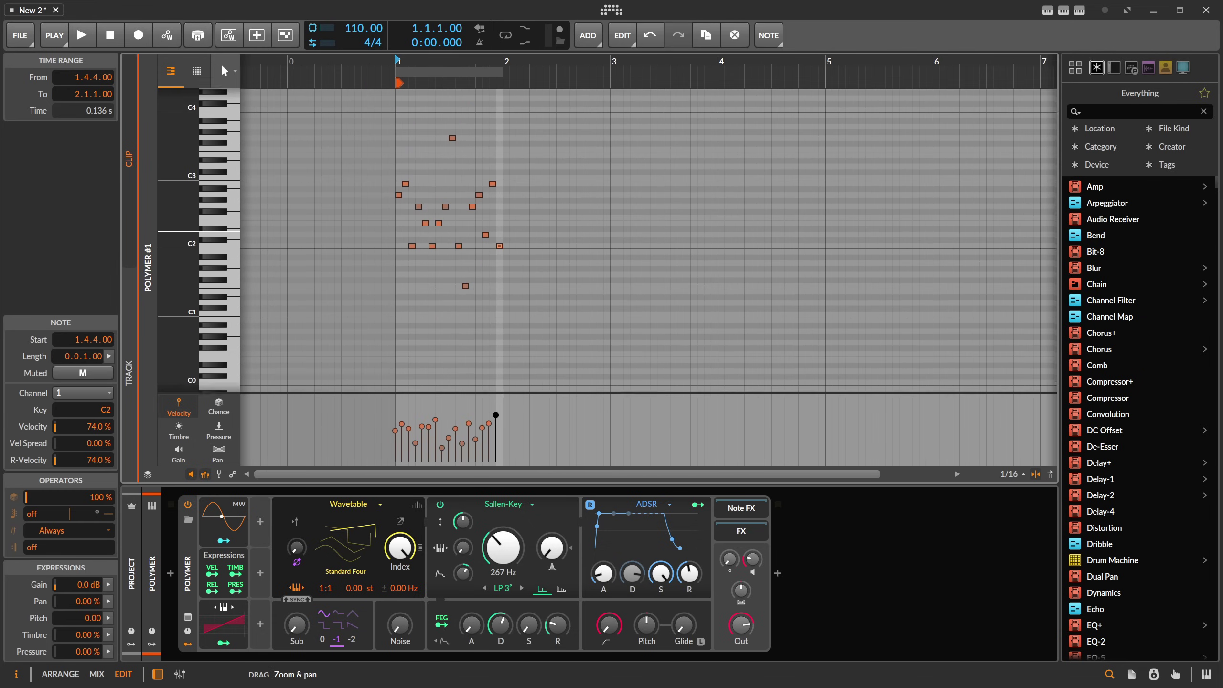
# Raise the bar count and regenerate, ending with a four-bar melody across bars 1–4.
pyautogui.click(1063, 10)
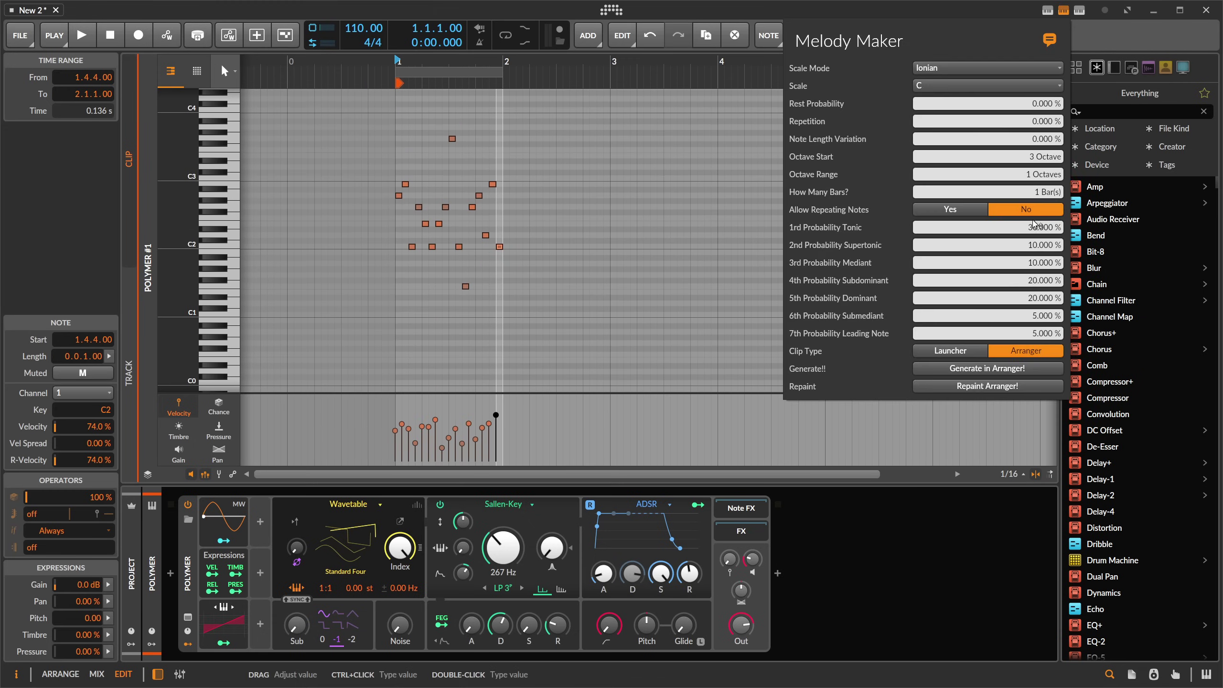
pyautogui.moveTo(1031, 193); pyautogui.dragTo(1035, 185)
pyautogui.click(976, 370)
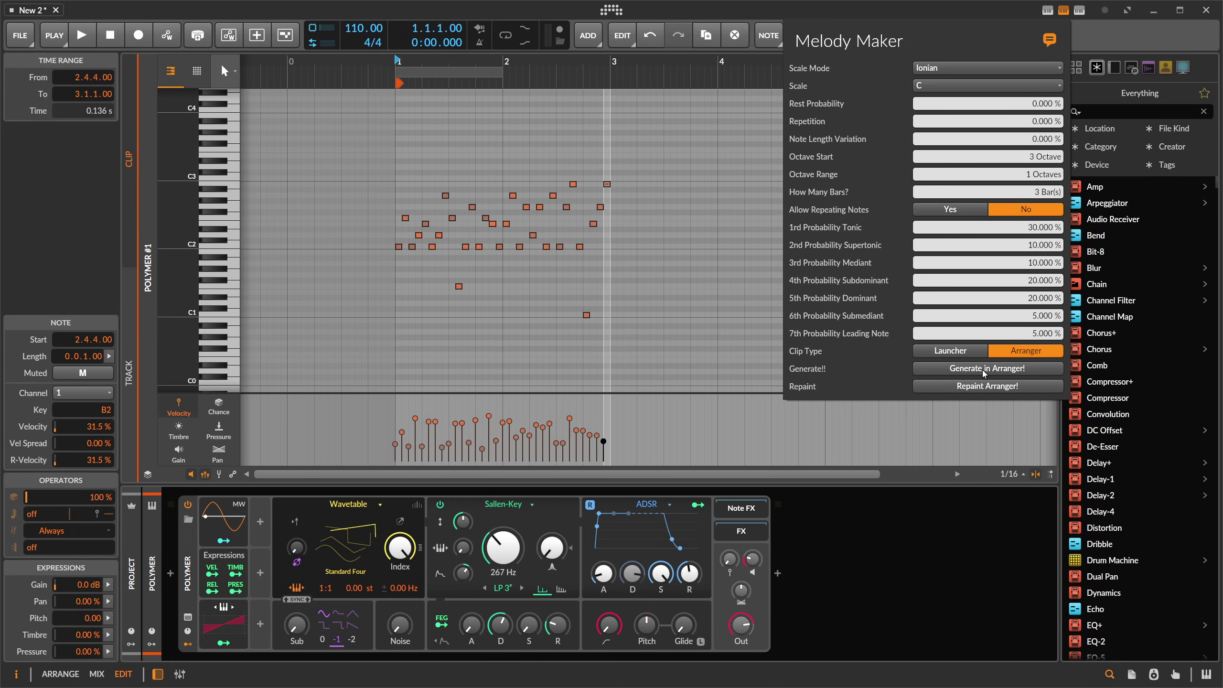
pyautogui.click(984, 369)
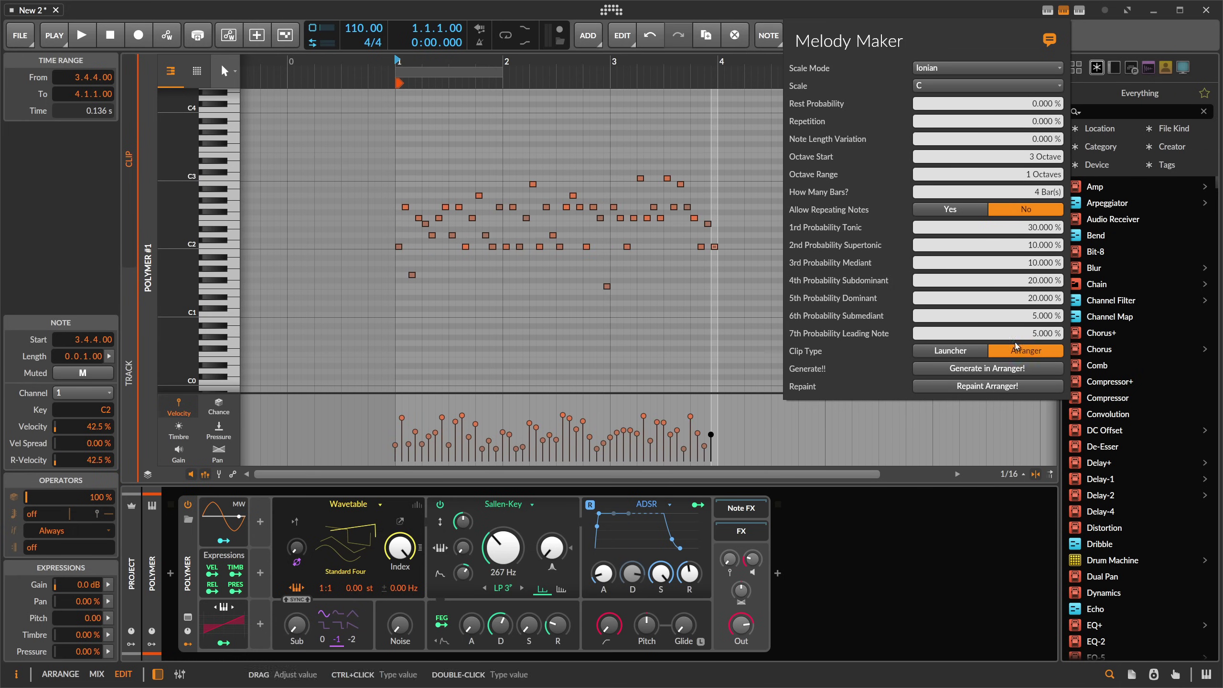
pyautogui.click(1005, 369)
pyautogui.moveTo(537, 68); pyautogui.dragTo(458, 97)
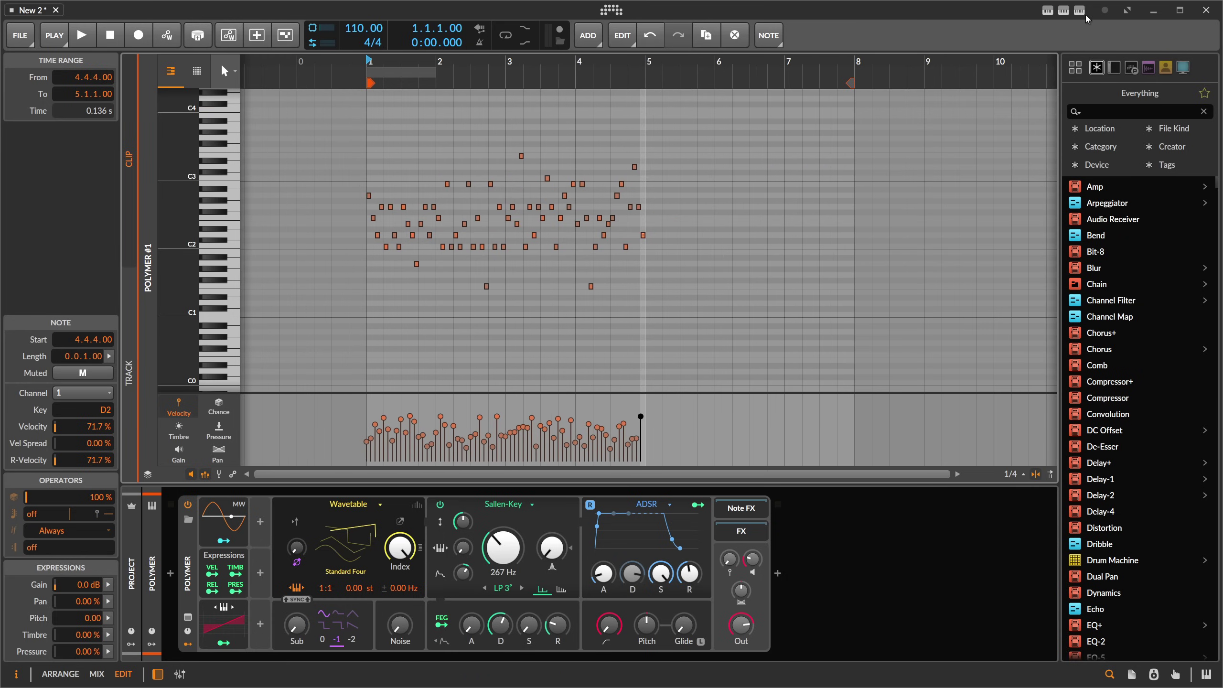
pyautogui.click(1063, 10)
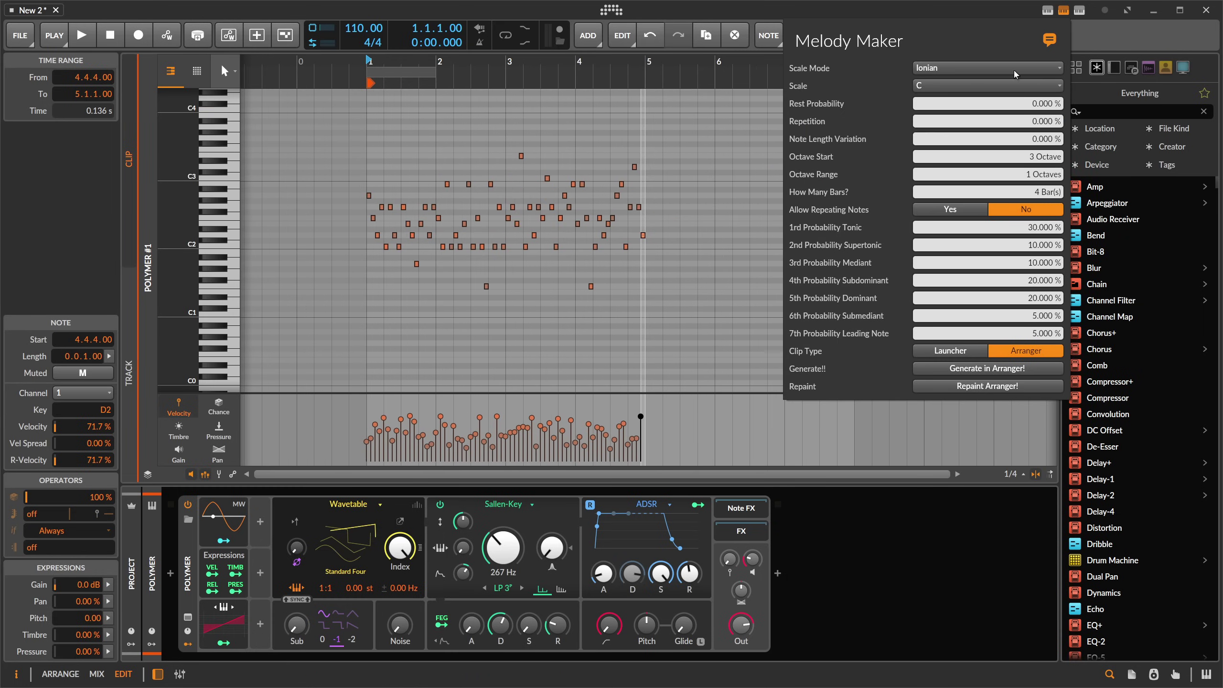
pyautogui.click(992, 69)
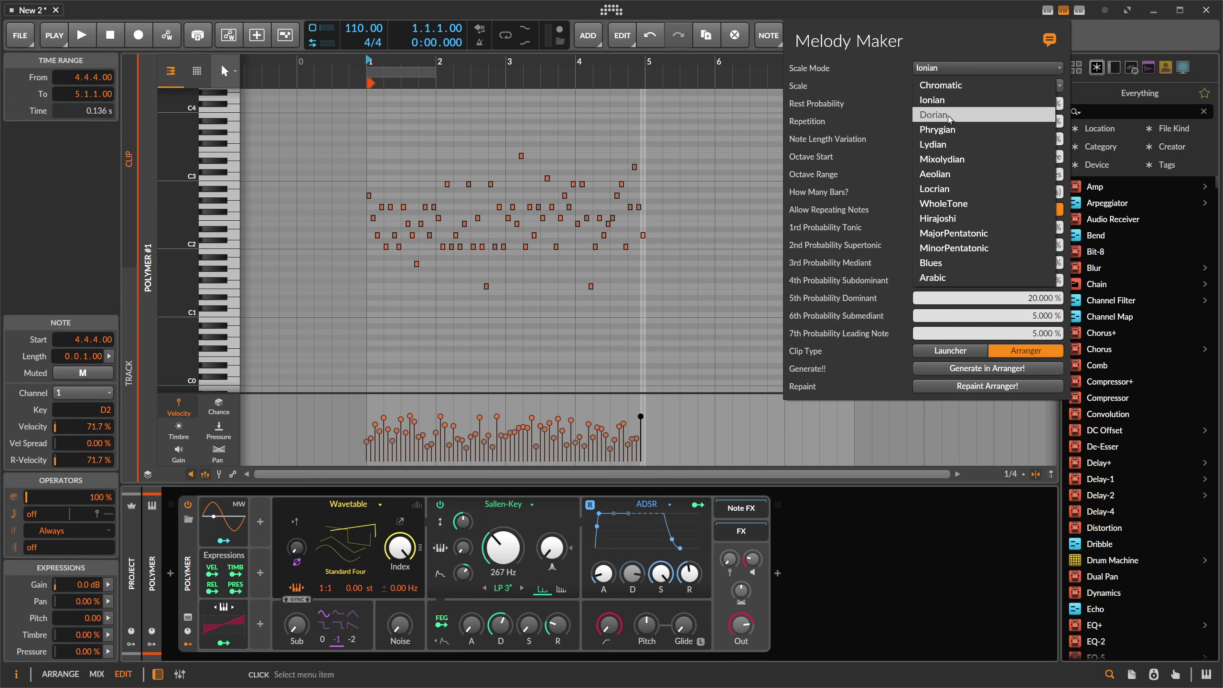
pyautogui.click(944, 67)
pyautogui.click(935, 71)
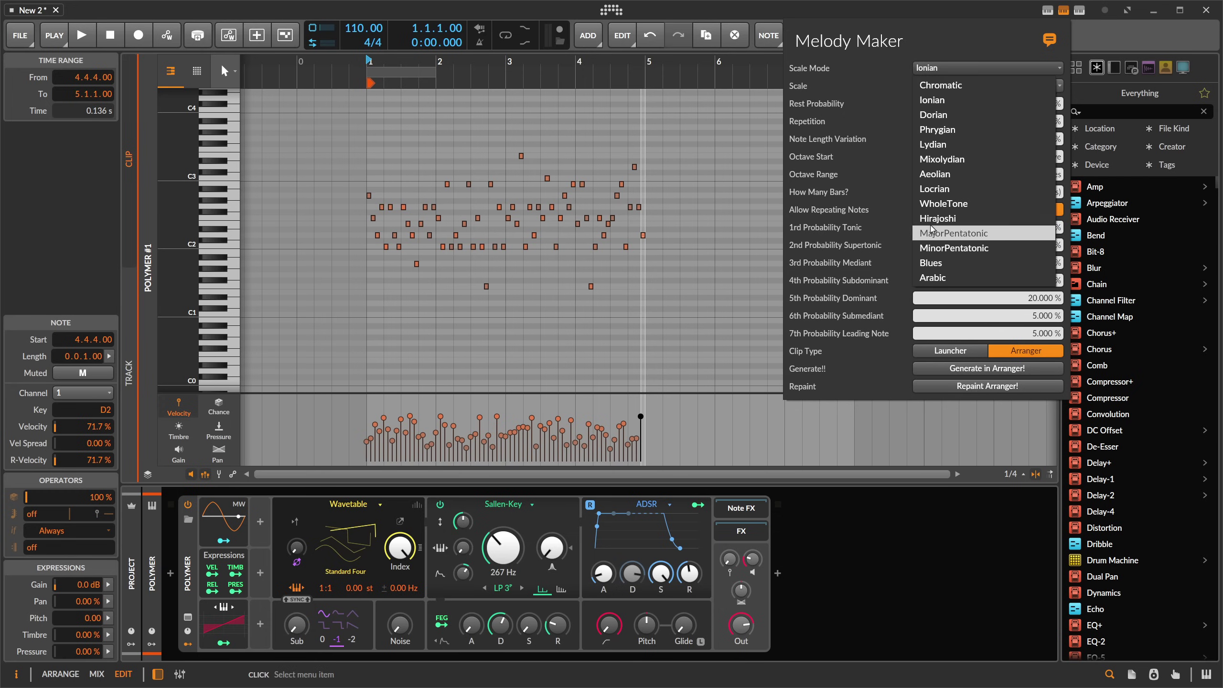
pyautogui.click(980, 41)
pyautogui.click(1080, 11)
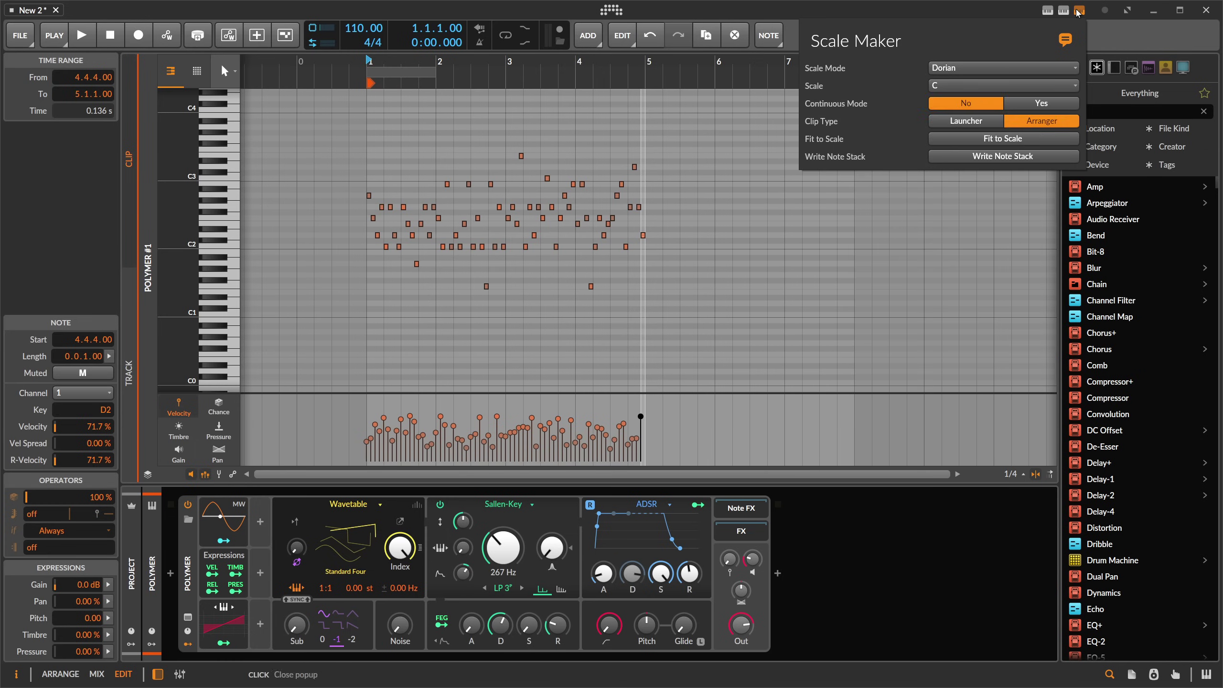
pyautogui.click(992, 69)
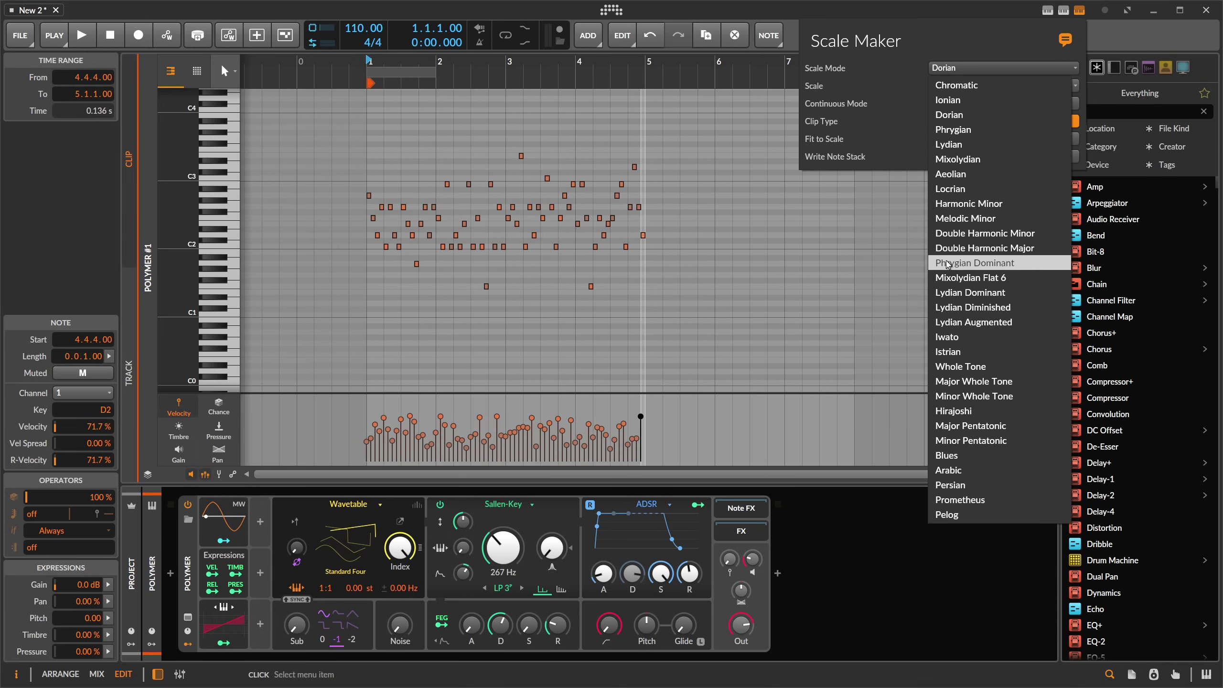
pyautogui.click(1009, 36)
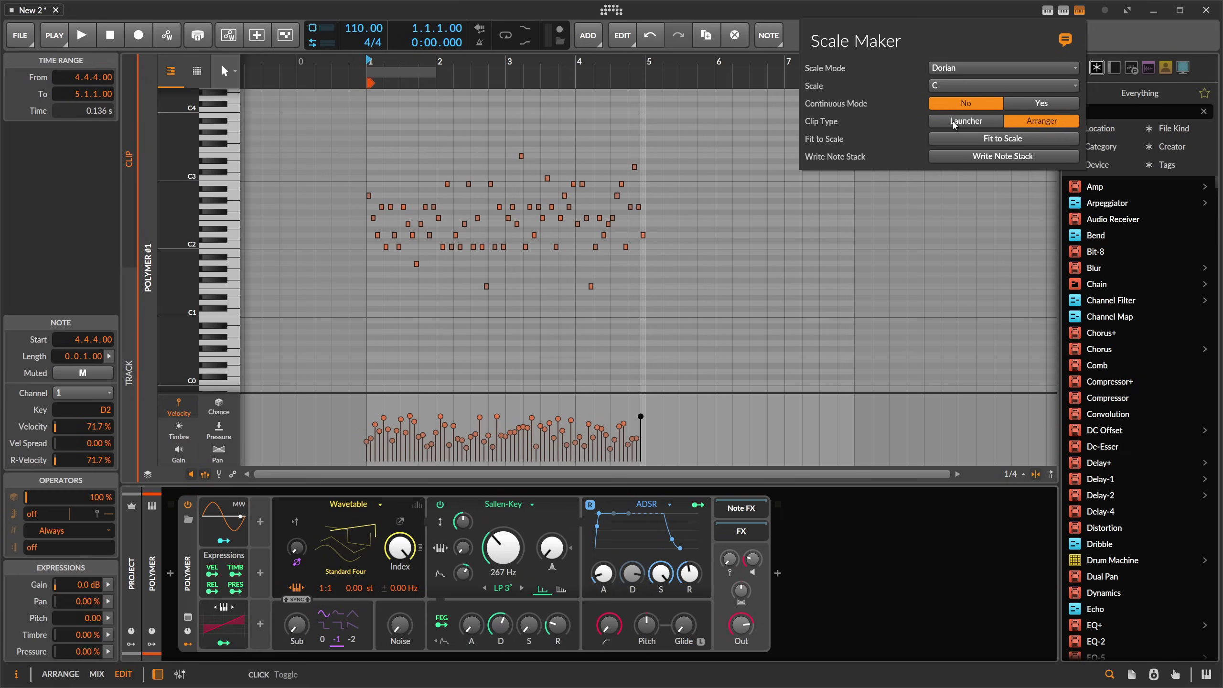
pyautogui.click(1063, 11)
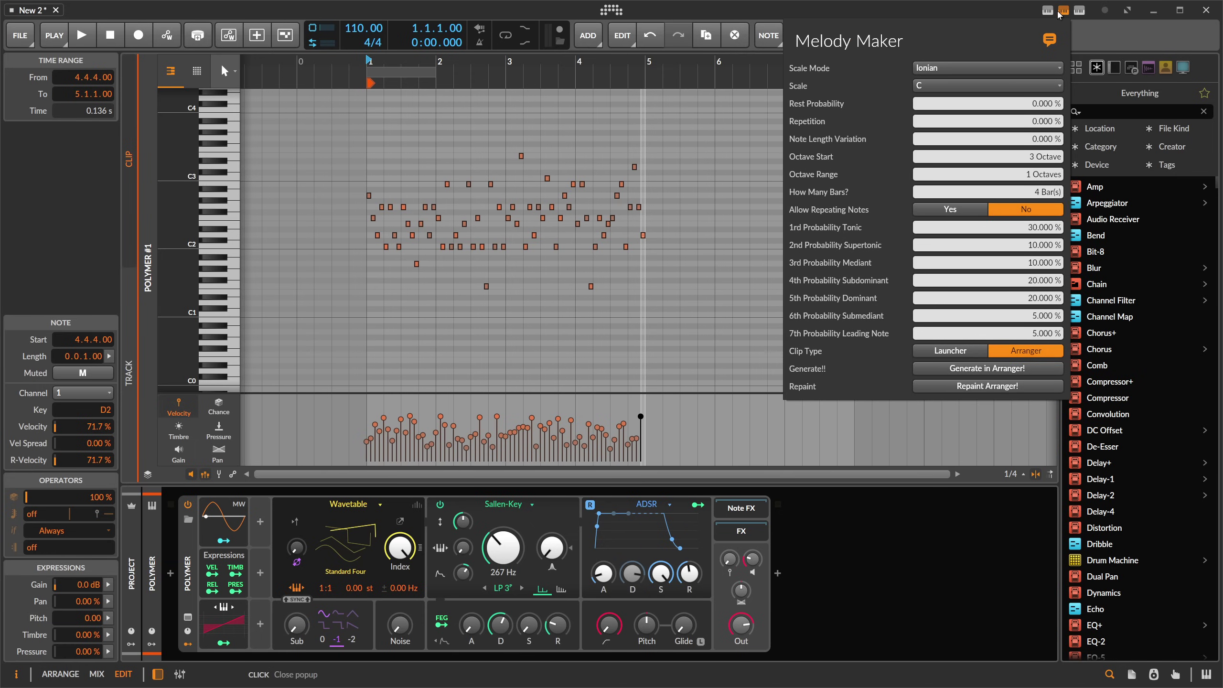
pyautogui.click(1079, 11)
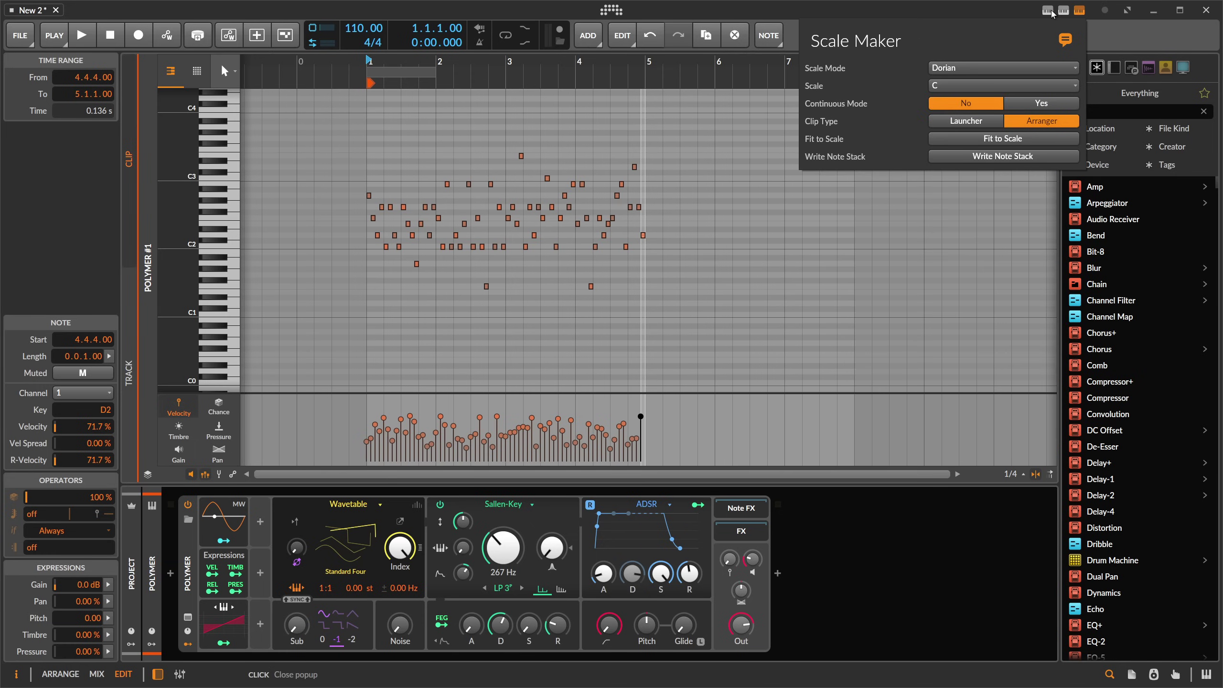
pyautogui.click(1079, 11)
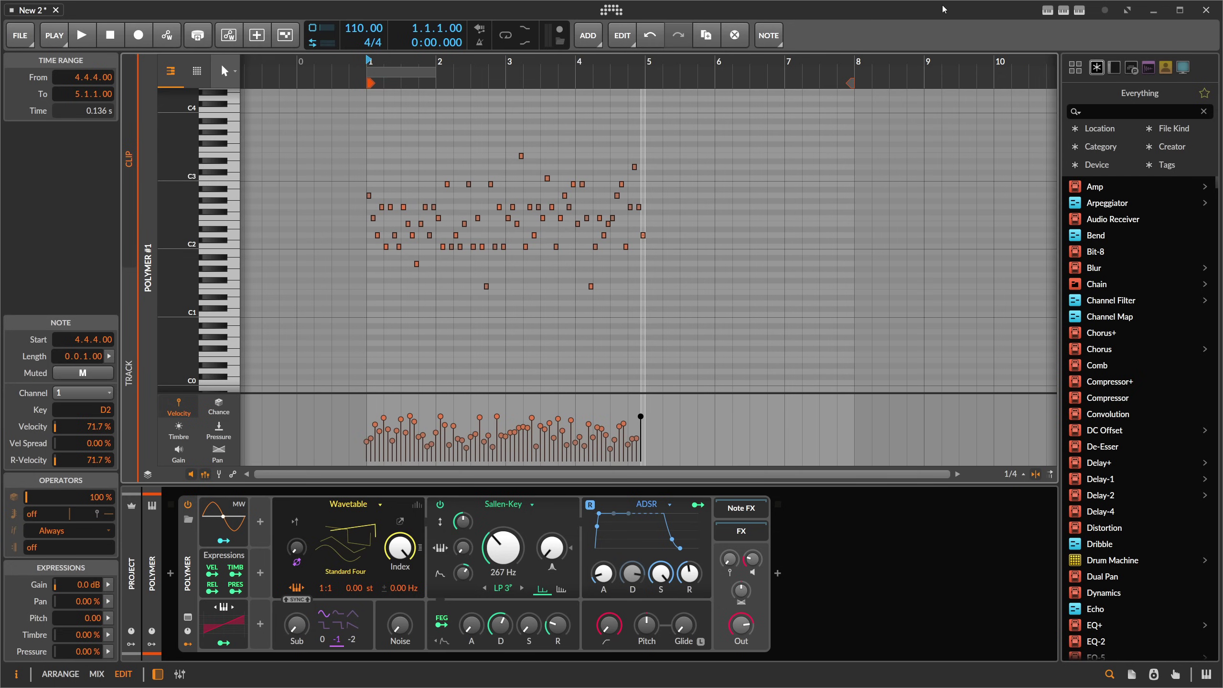
# Clear the selection and zoom the note editor in to frame the bar 1–4 melody.
pyautogui.click(737, 102)
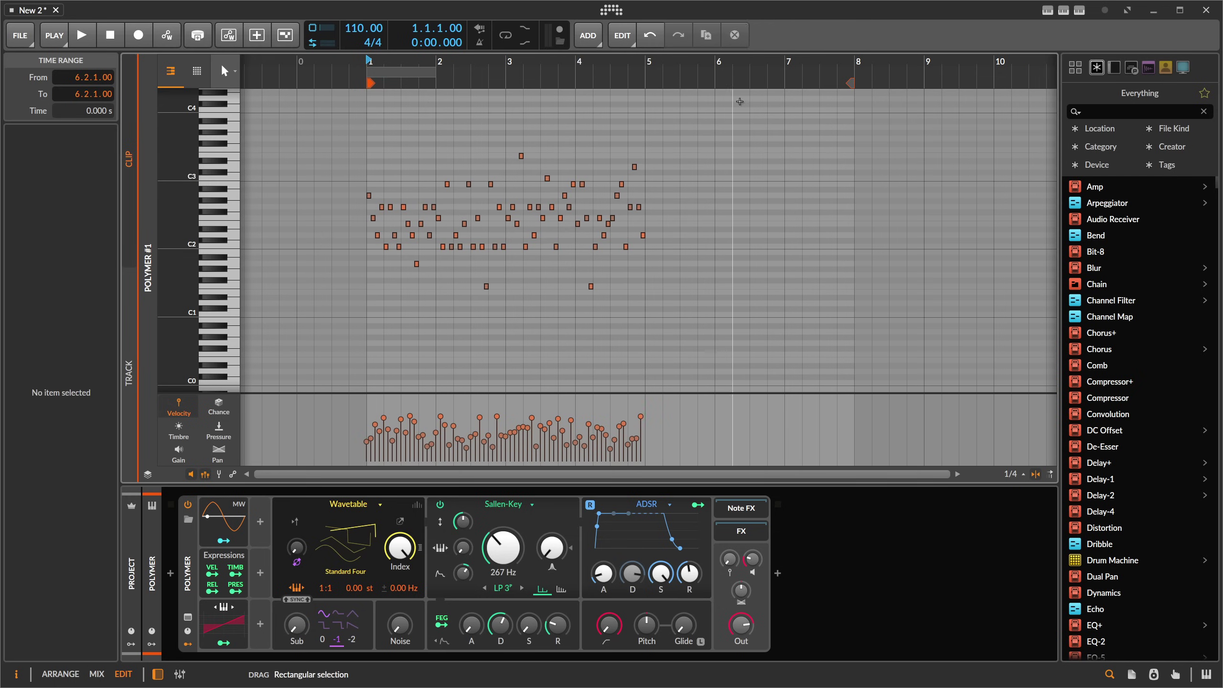
pyautogui.moveTo(395, 58); pyautogui.dragTo(387, 61)
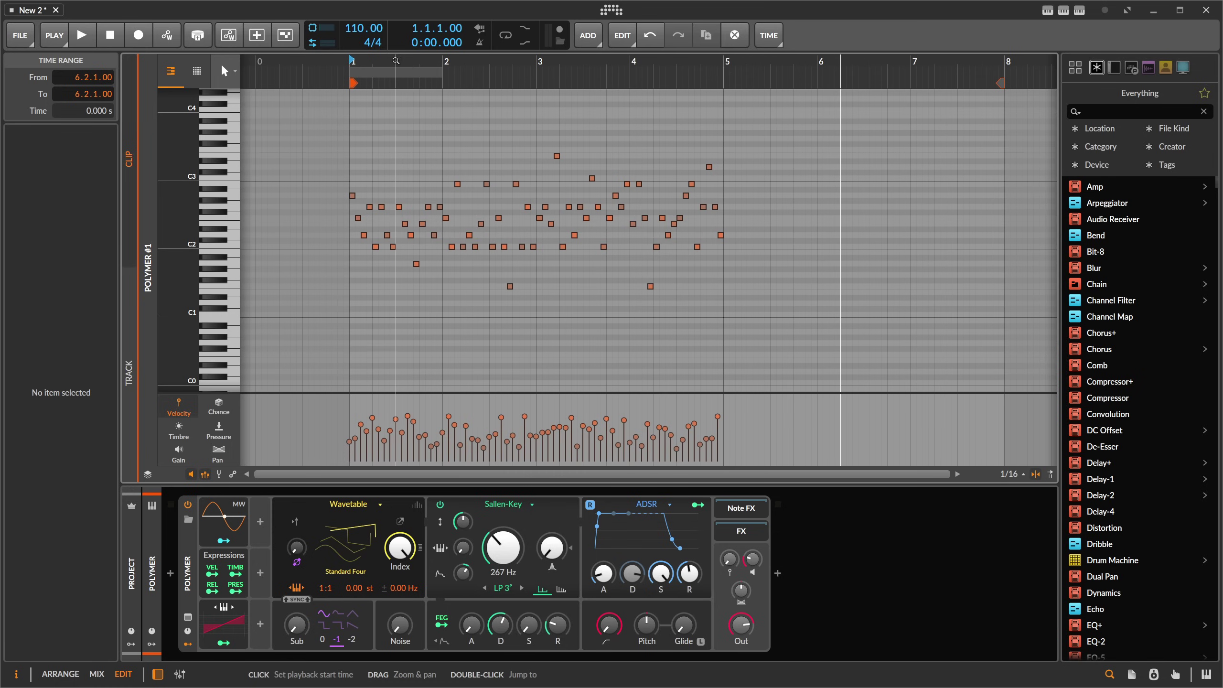
pyautogui.moveTo(395, 63); pyautogui.dragTo(390, 63)
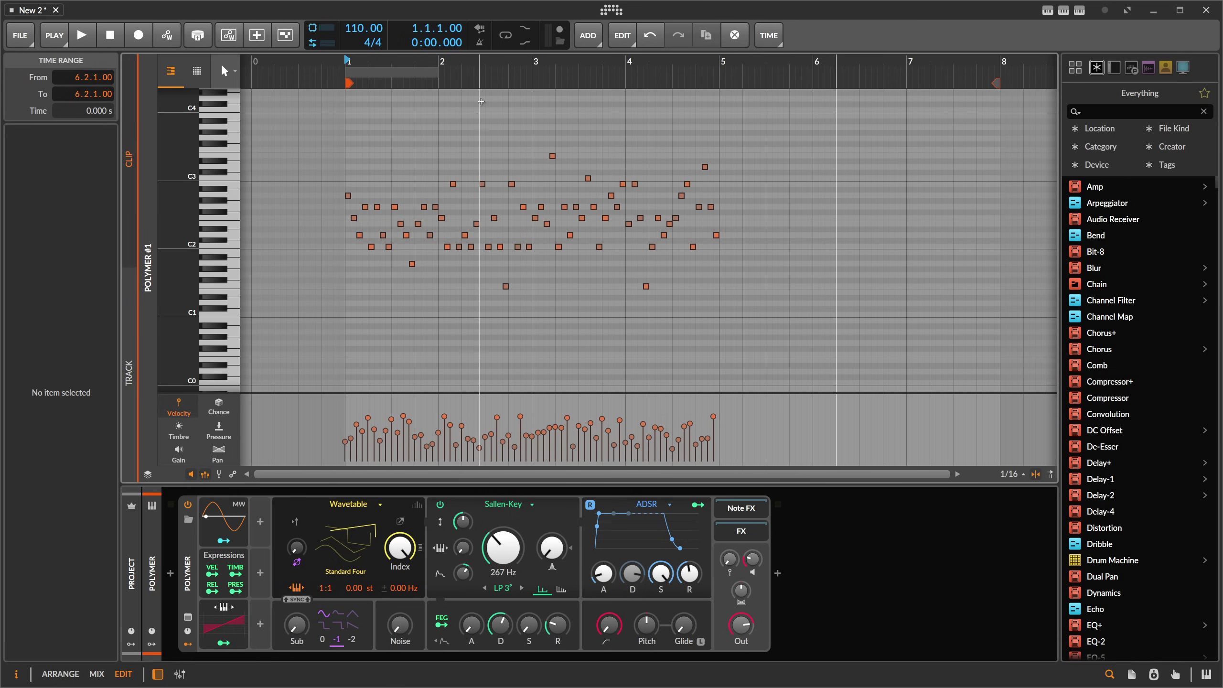
# Close the script panels and open the Settings dialog on its Locations page.
pyautogui.click(1064, 11)
pyautogui.click(1079, 11)
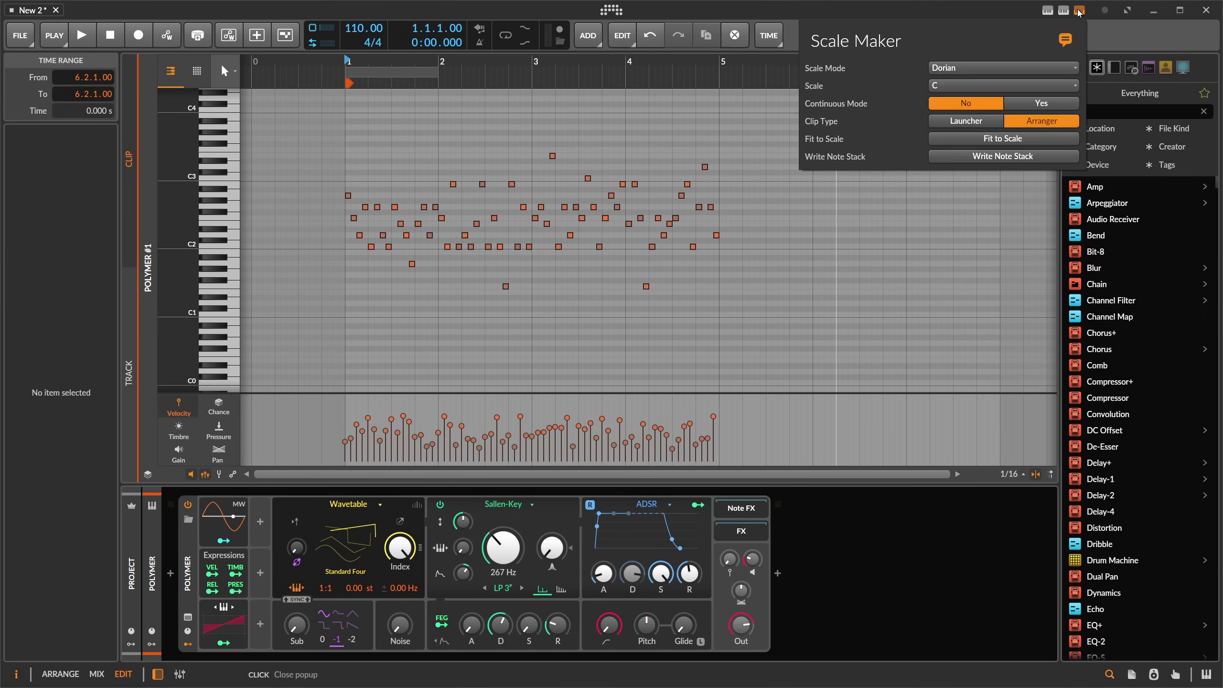
pyautogui.click(1079, 11)
pyautogui.click(611, 10)
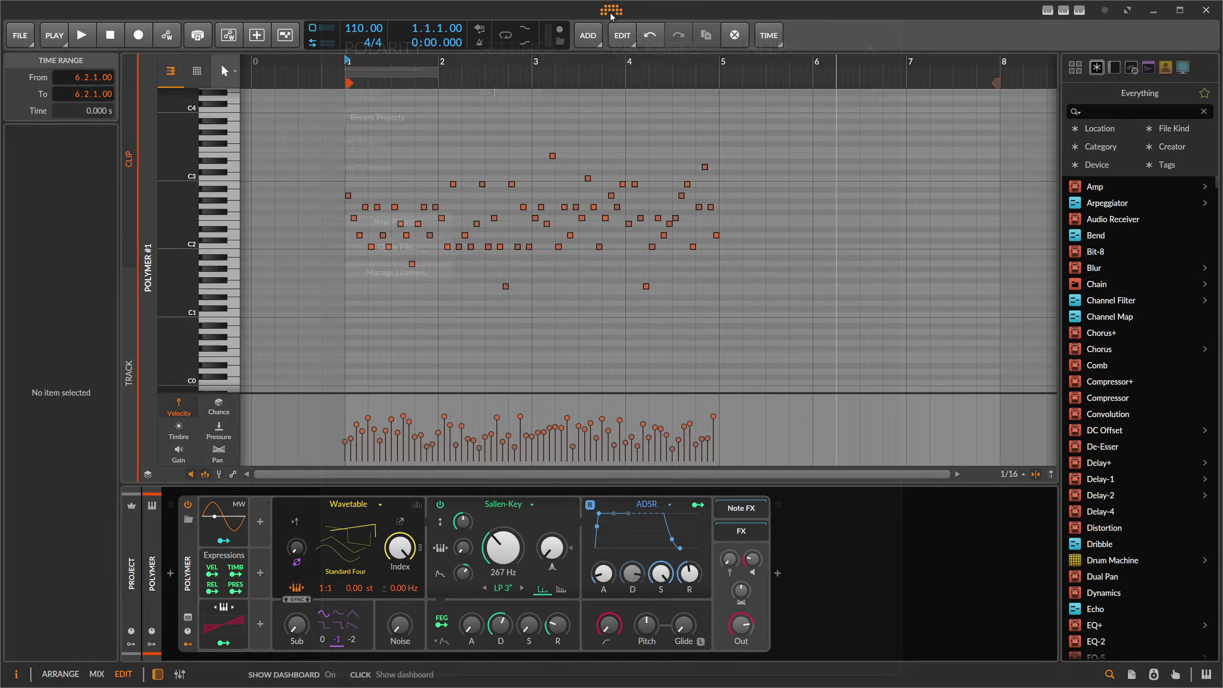
pyautogui.click(496, 68)
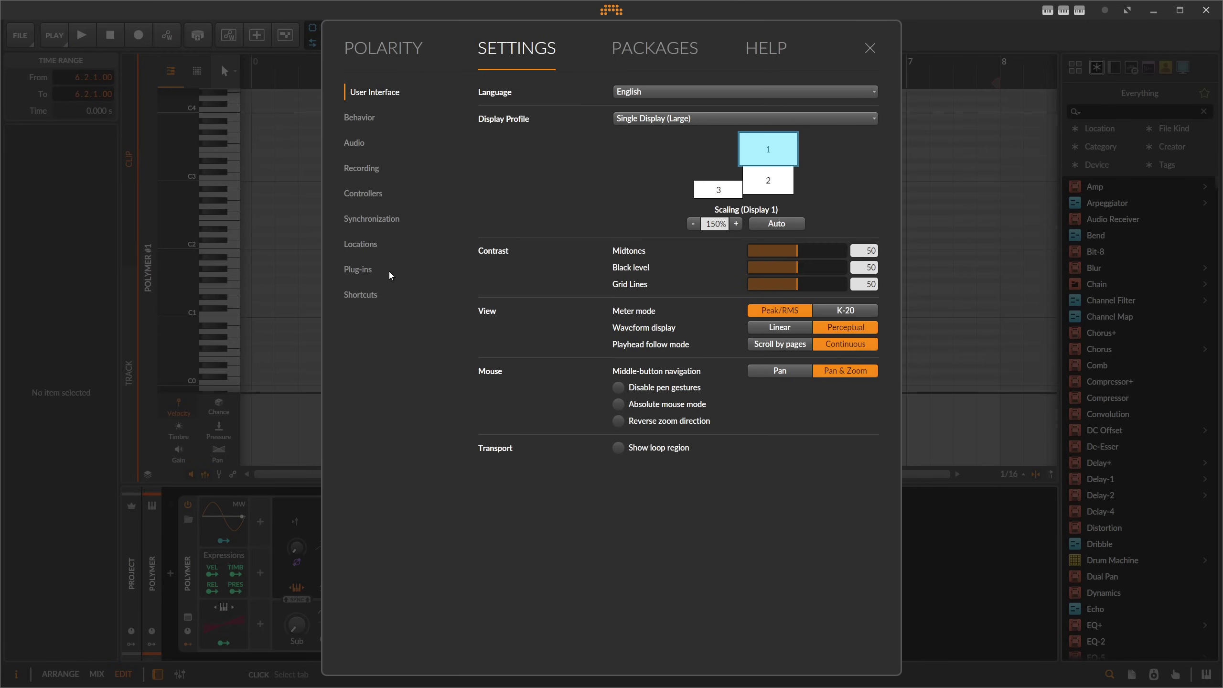
pyautogui.click(366, 245)
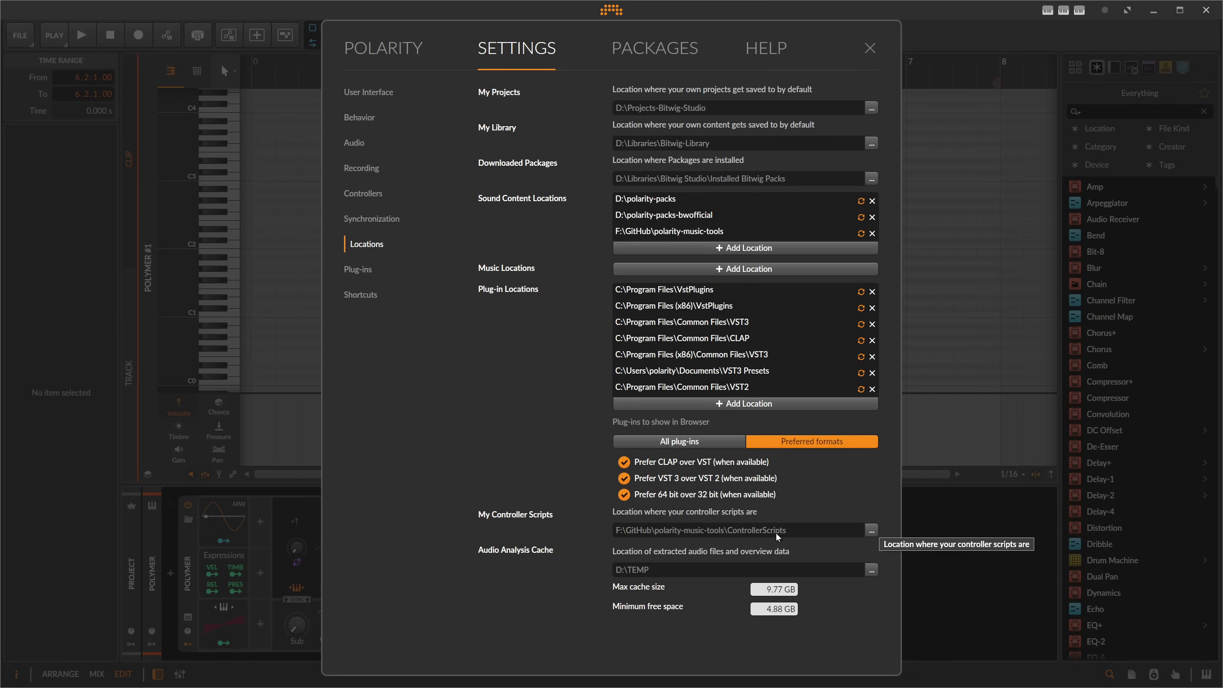
# Add the Polarity Melody Maker controller script under Settings > Controllers.
pyautogui.click(374, 195)
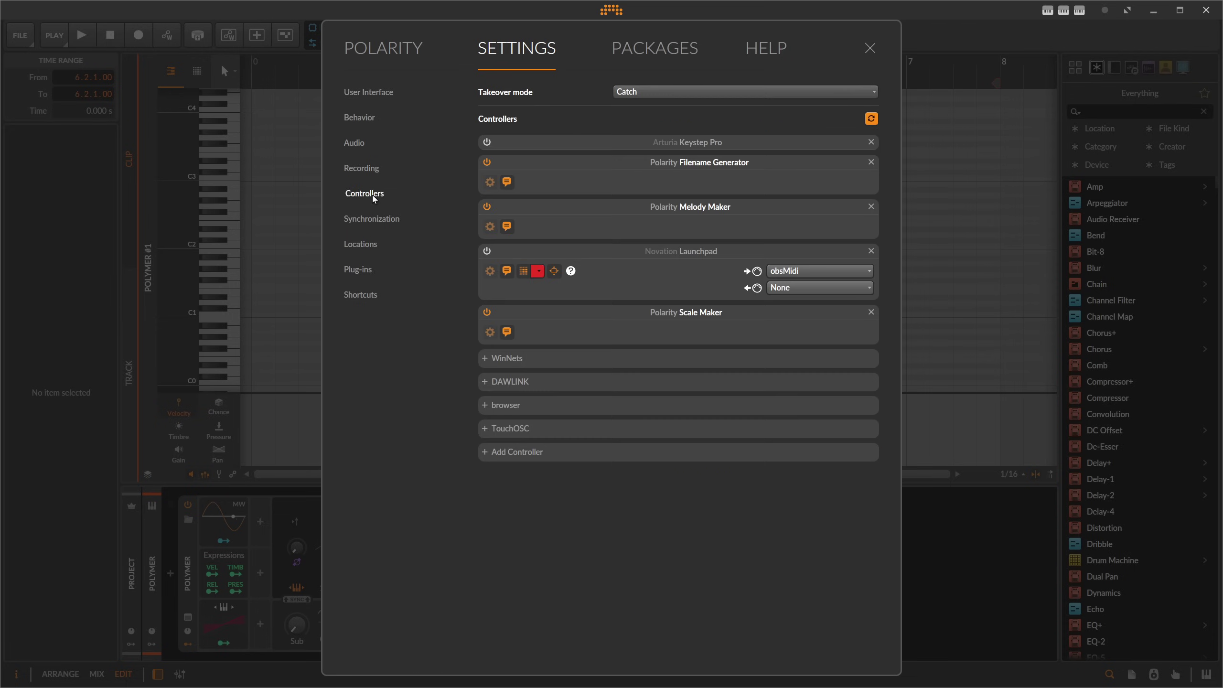
pyautogui.click(483, 451)
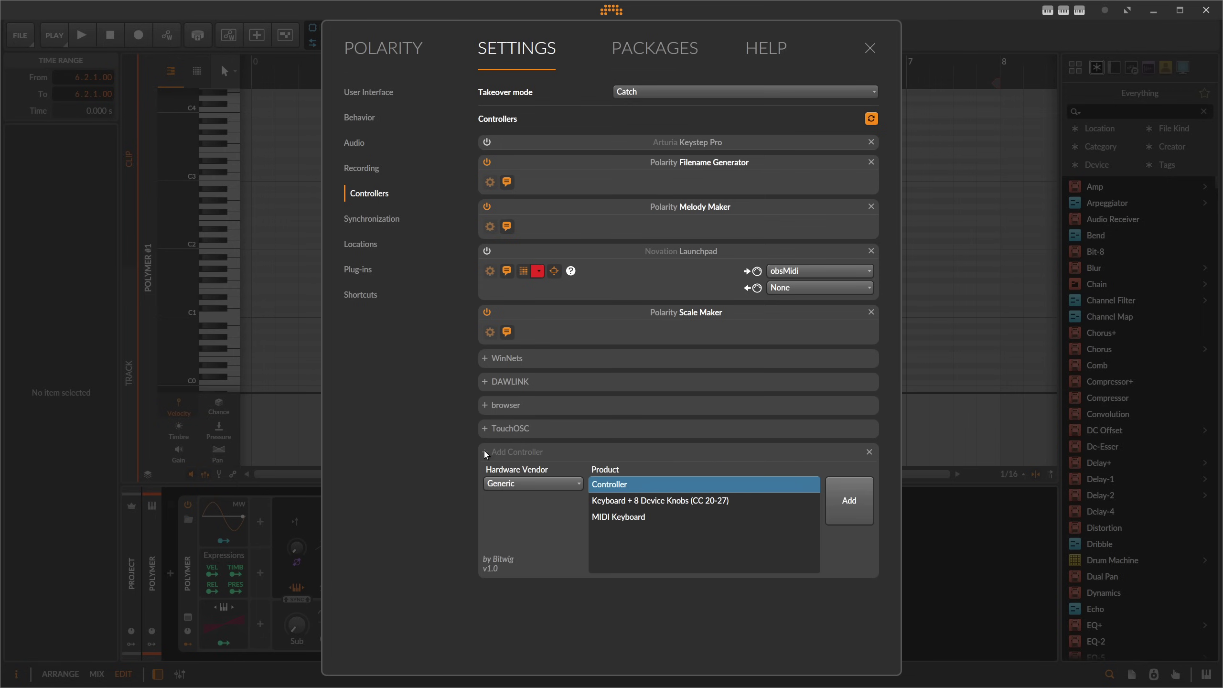
pyautogui.click(508, 484)
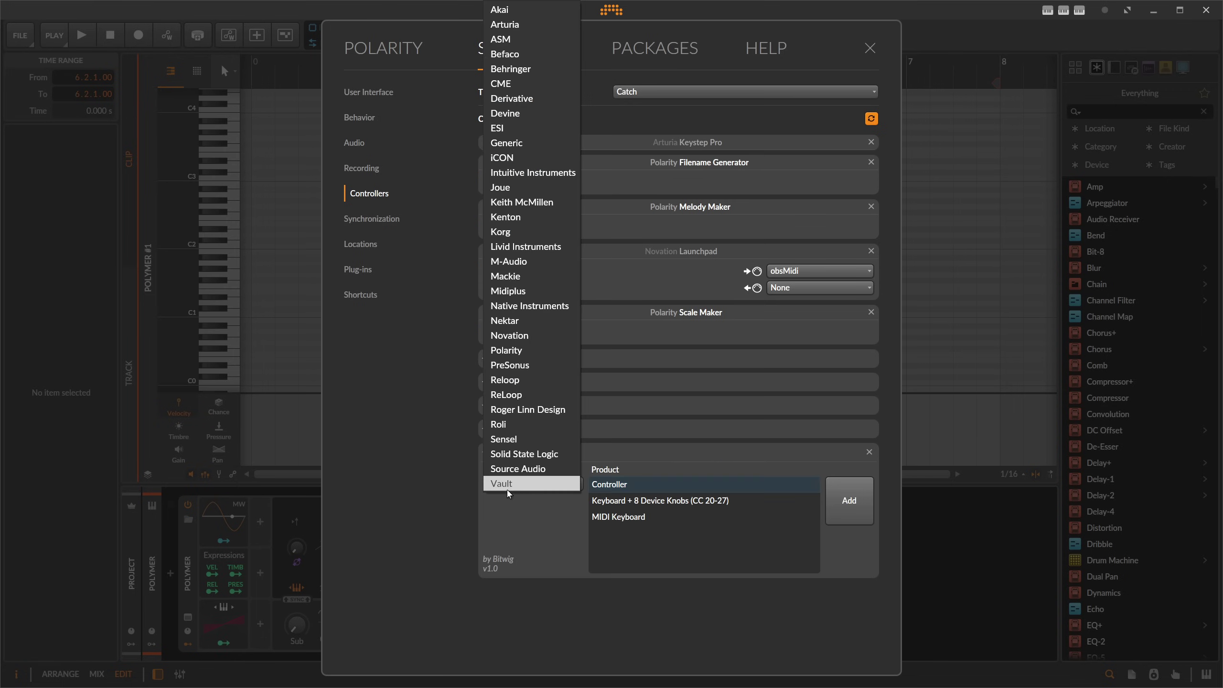
pyautogui.click(520, 350)
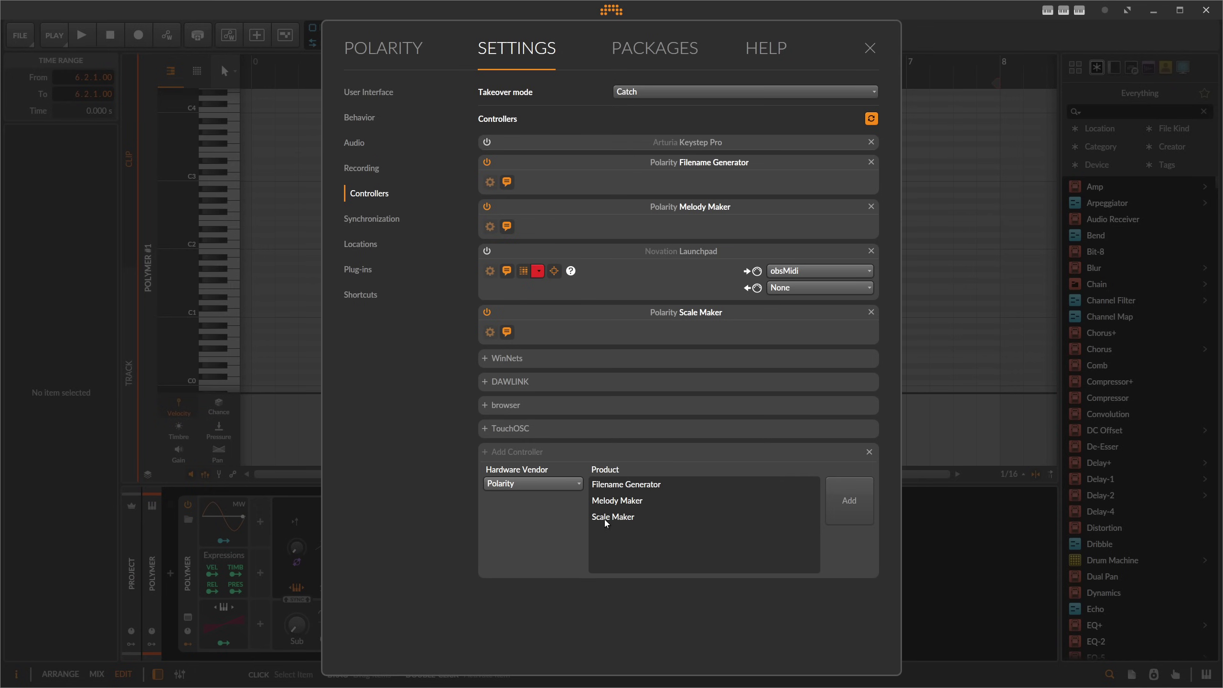
pyautogui.click(803, 507)
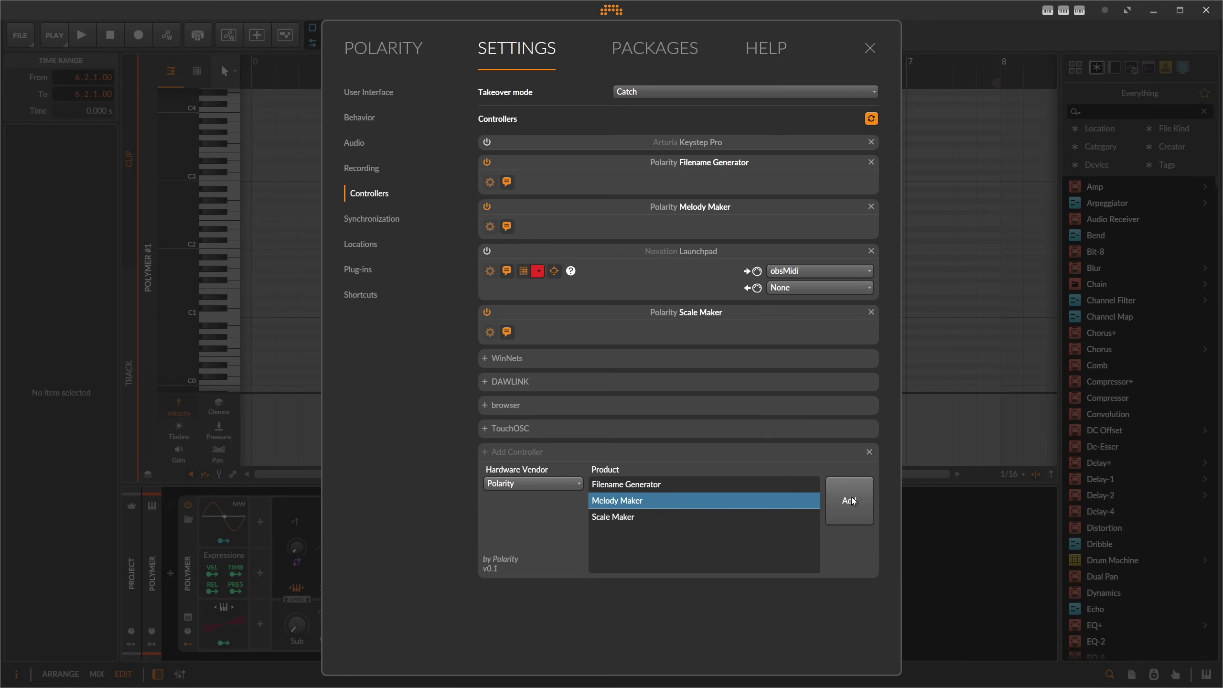
pyautogui.click(869, 47)
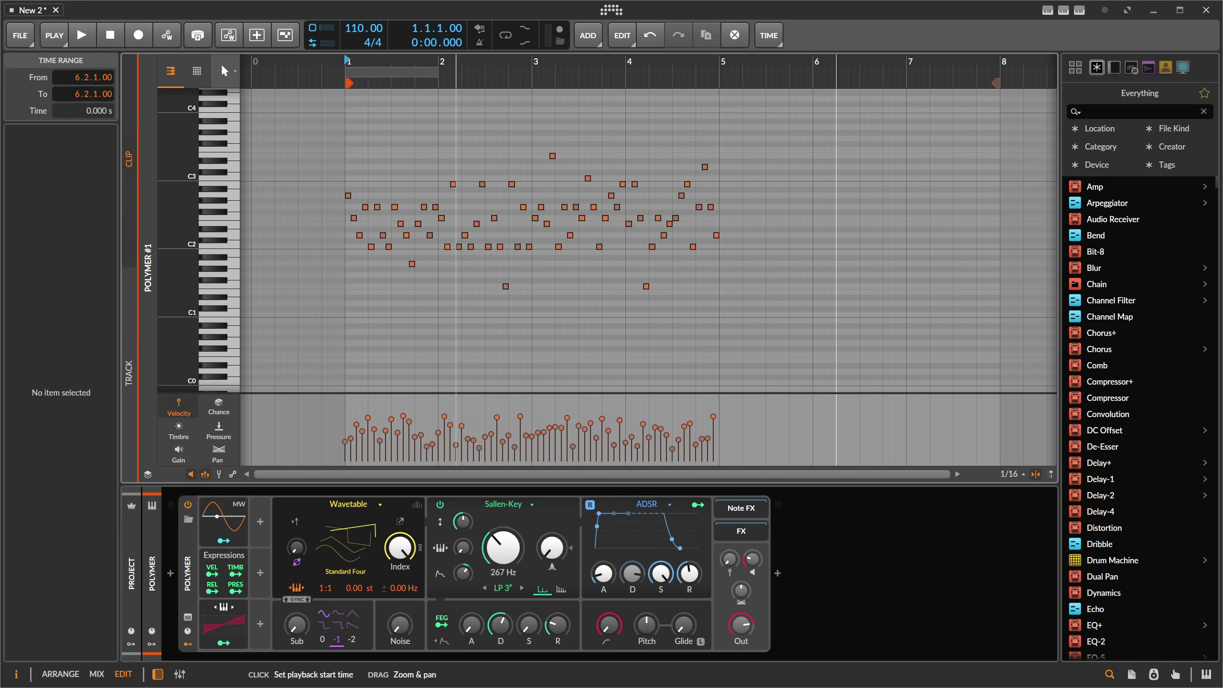
# Zoom out to the whole melody and marquee-select all 64 notes.
pyautogui.moveTo(455, 63); pyautogui.dragTo(448, 80)
pyautogui.click(393, 130)
pyautogui.moveTo(343, 115); pyautogui.dragTo(726, 313)
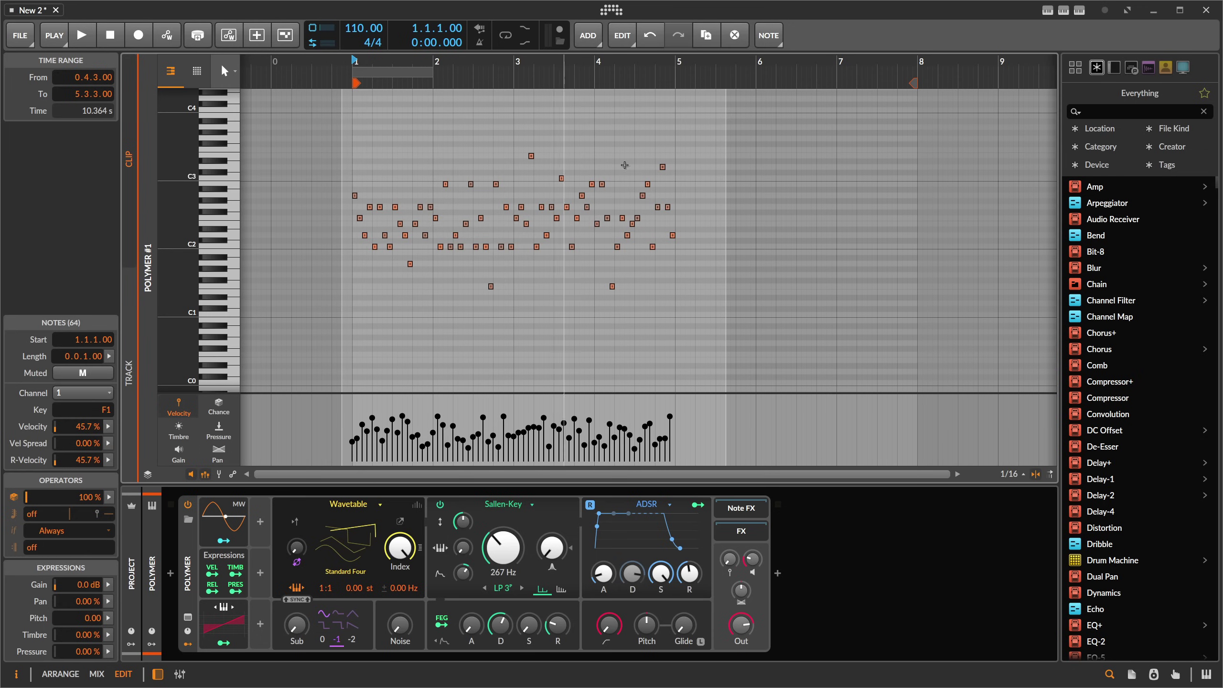
# Set Scale Maker to D# Aeolian targeting the Arranger clip and fit the notes to it.
pyautogui.click(1063, 11)
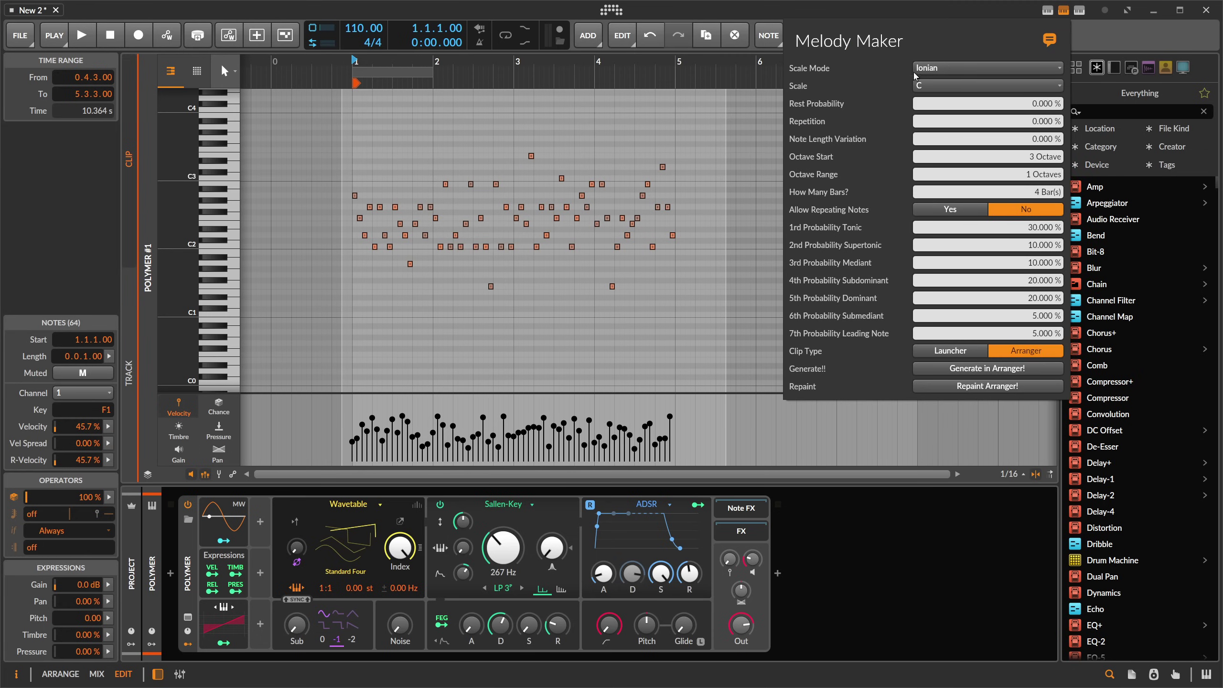
pyautogui.click(1078, 11)
pyautogui.click(995, 68)
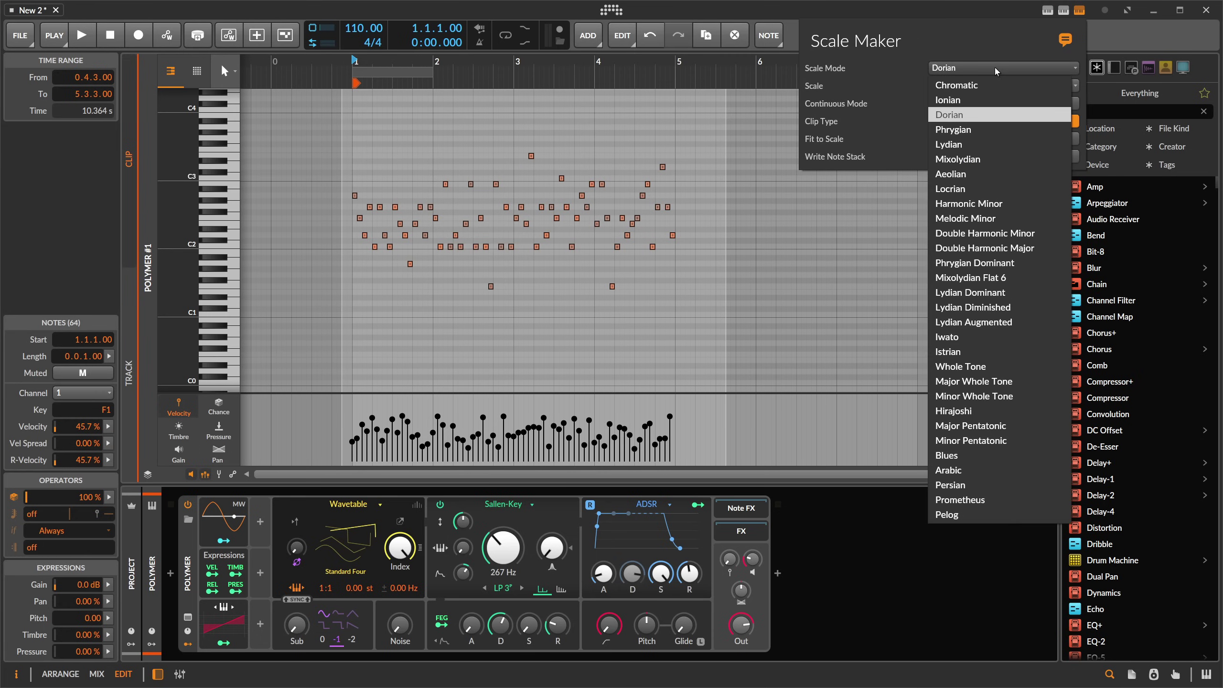
pyautogui.click(970, 174)
pyautogui.click(956, 86)
pyautogui.click(956, 119)
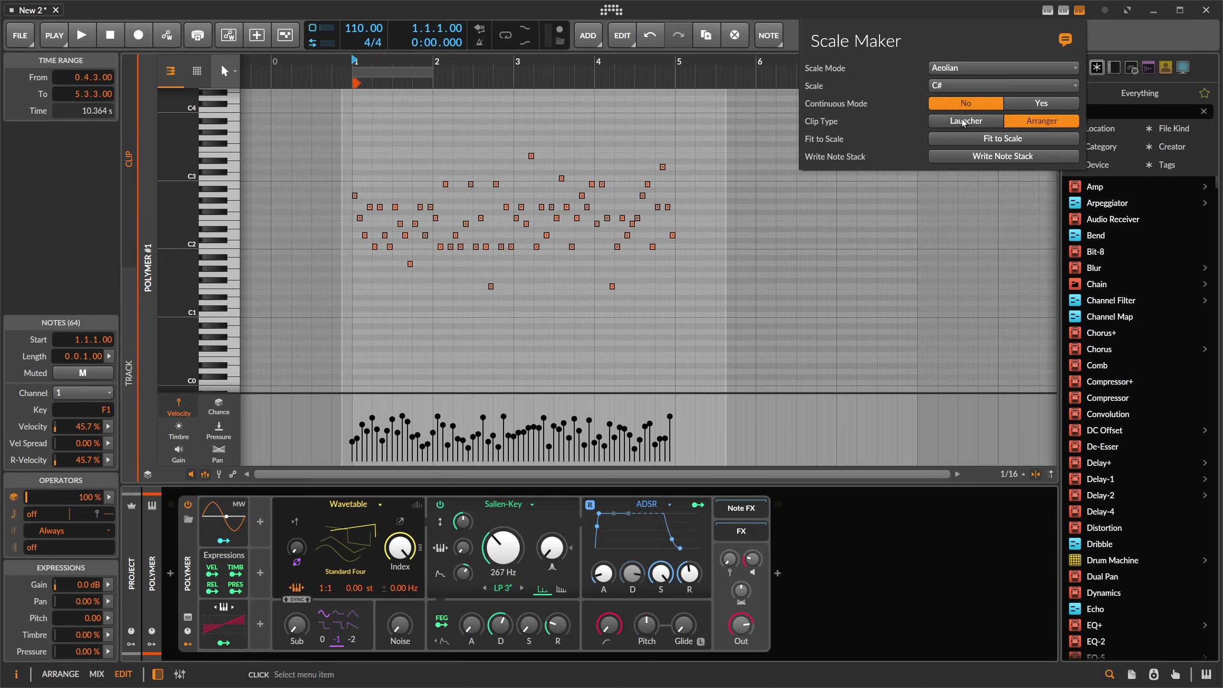
pyautogui.click(956, 88)
pyautogui.click(949, 153)
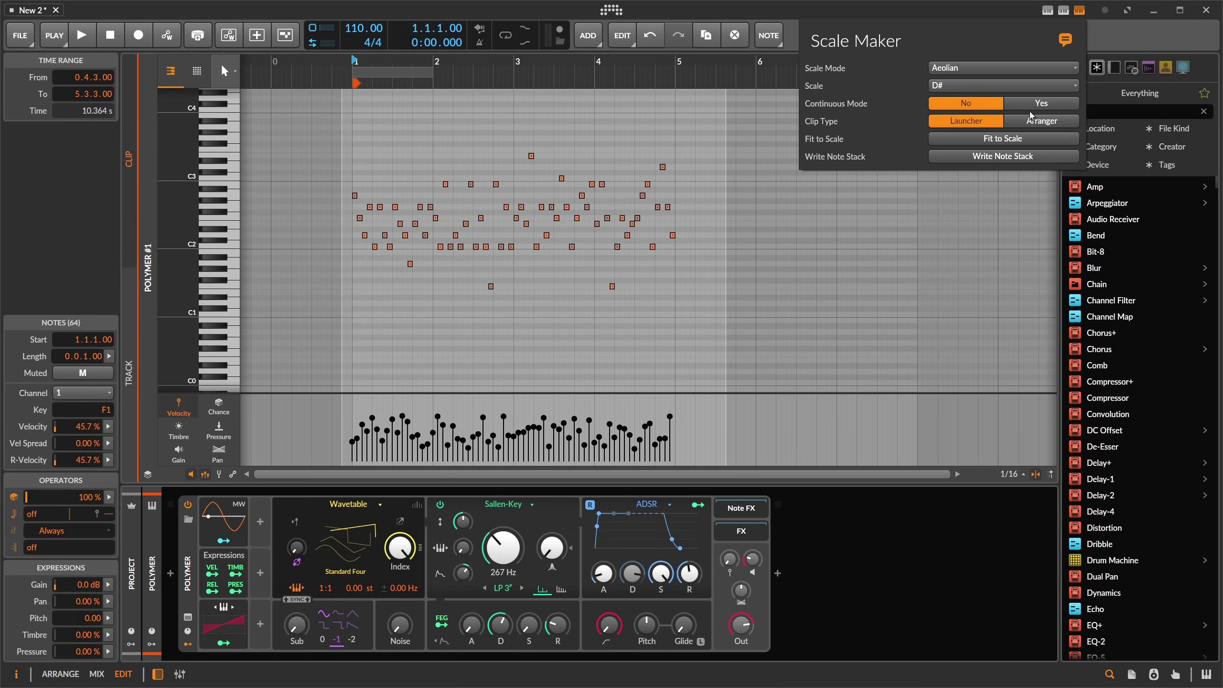
pyautogui.click(1021, 122)
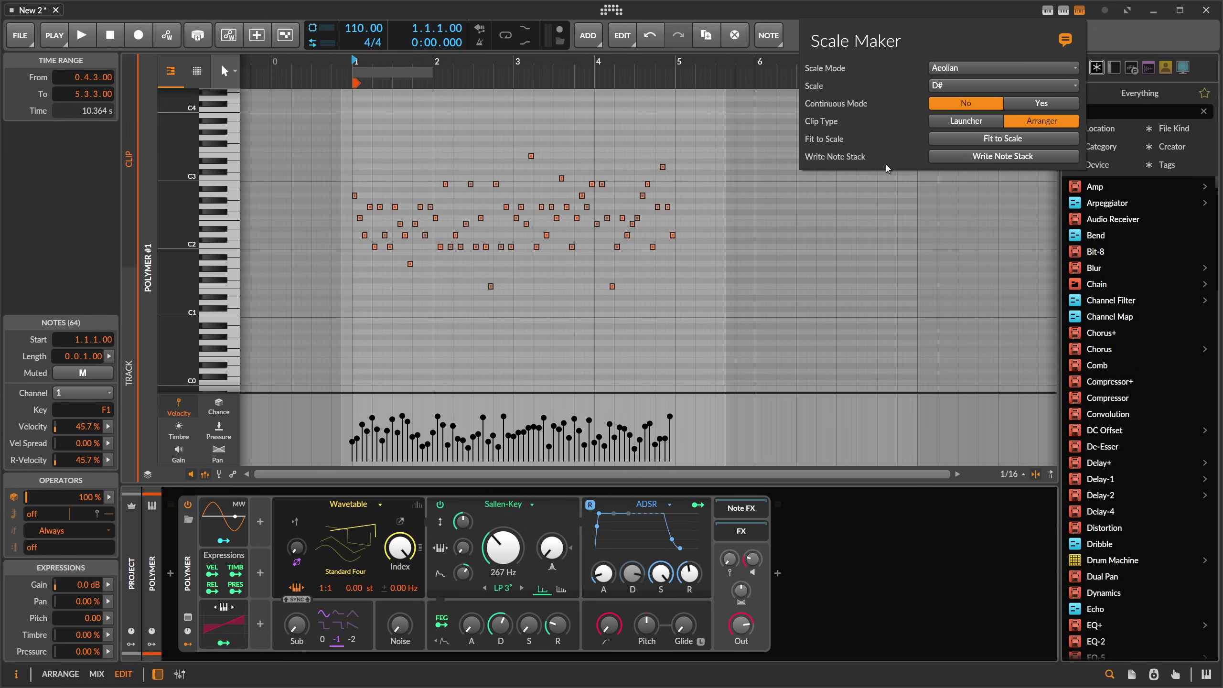
pyautogui.click(1005, 141)
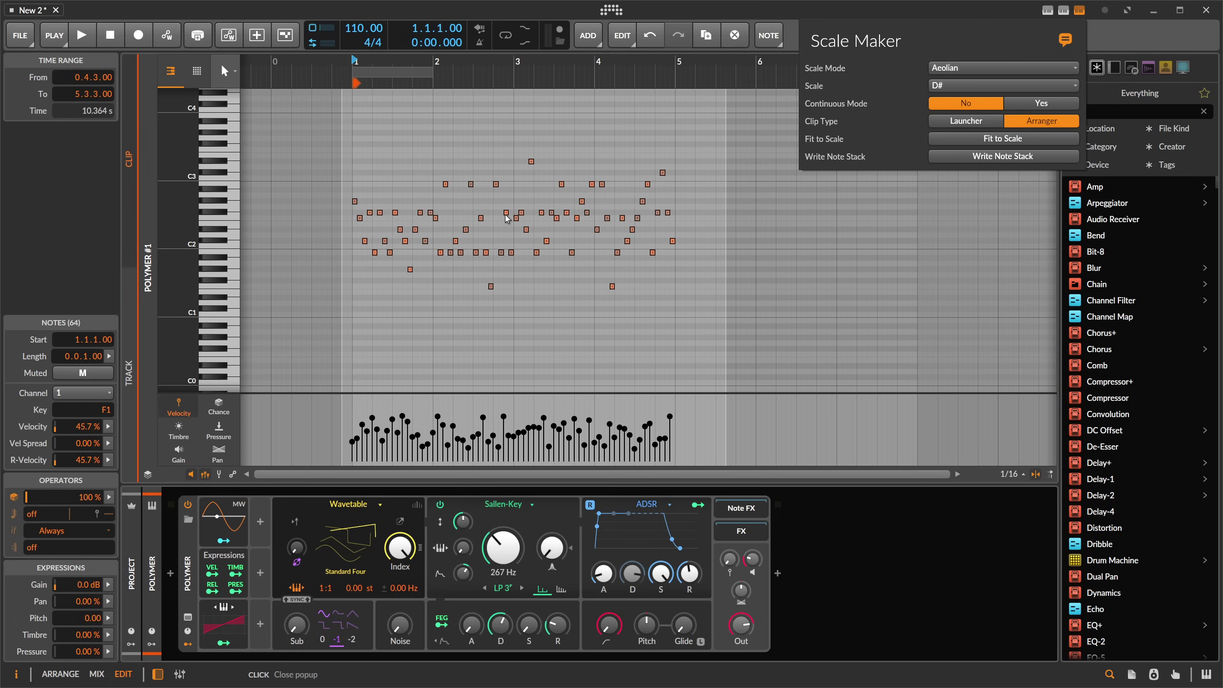
pyautogui.click(499, 185)
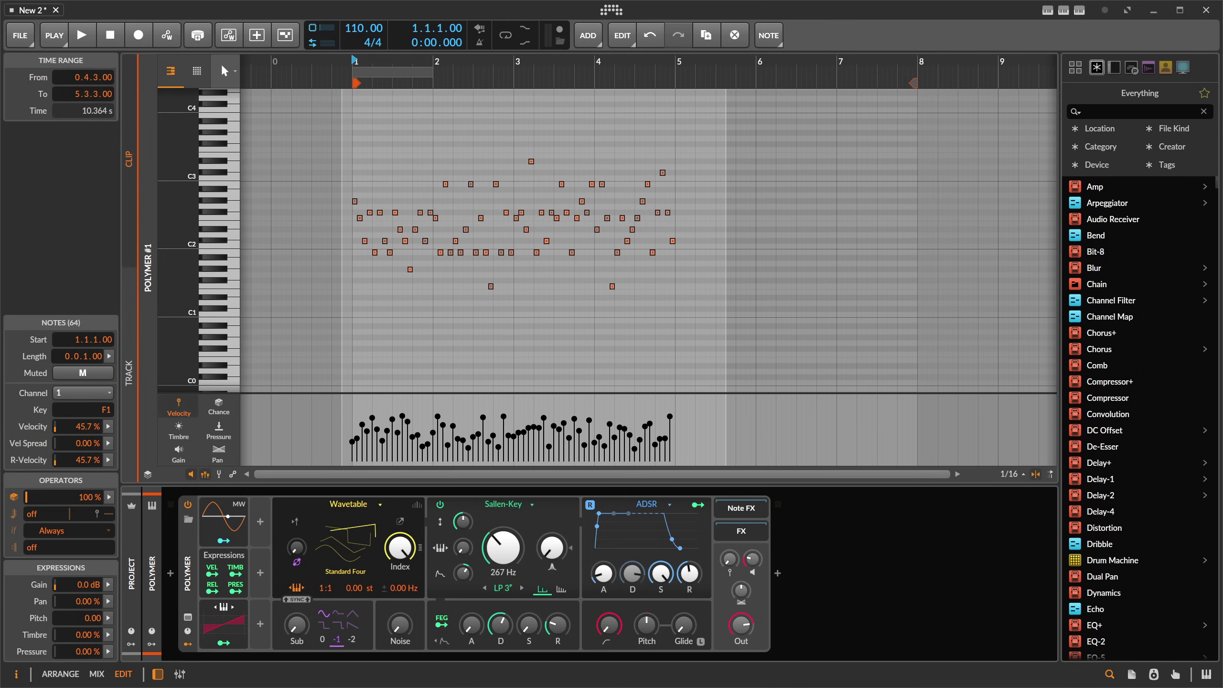
# Bring the GitHub browser onto this screen, maximize it, and go to the ControllerScripts folder.
pyautogui.moveTo(943, 687); pyautogui.dragTo(650, 77)
pyautogui.click(693, 73)
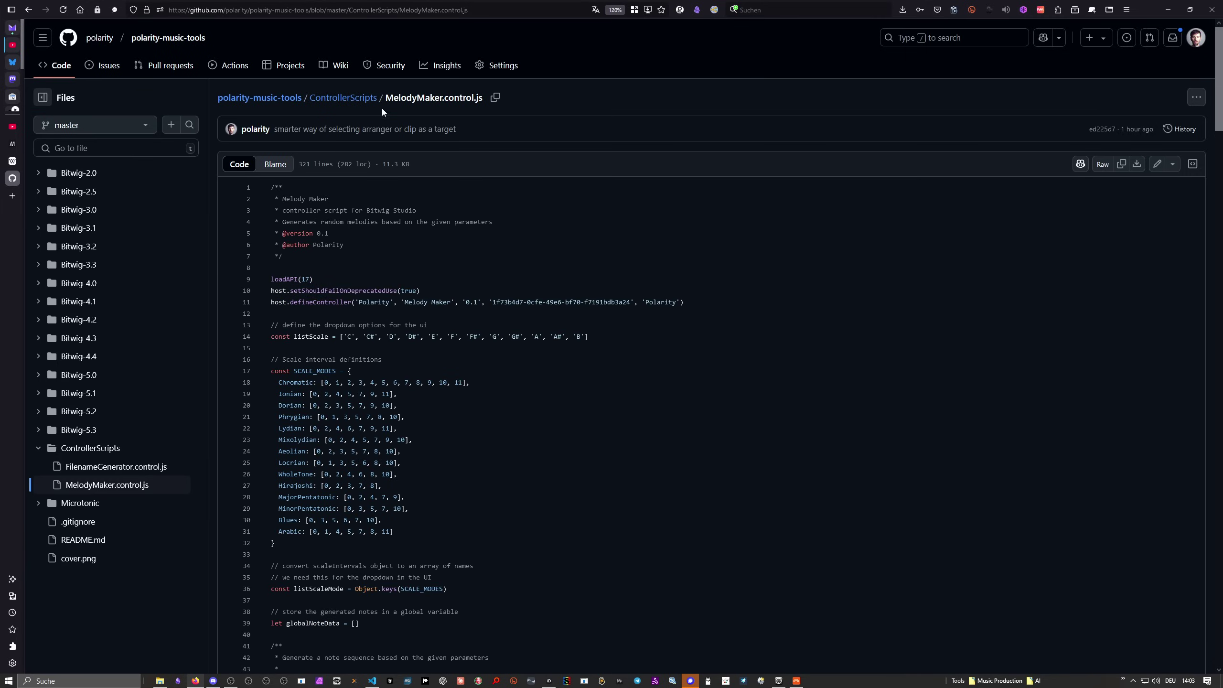
pyautogui.click(356, 100)
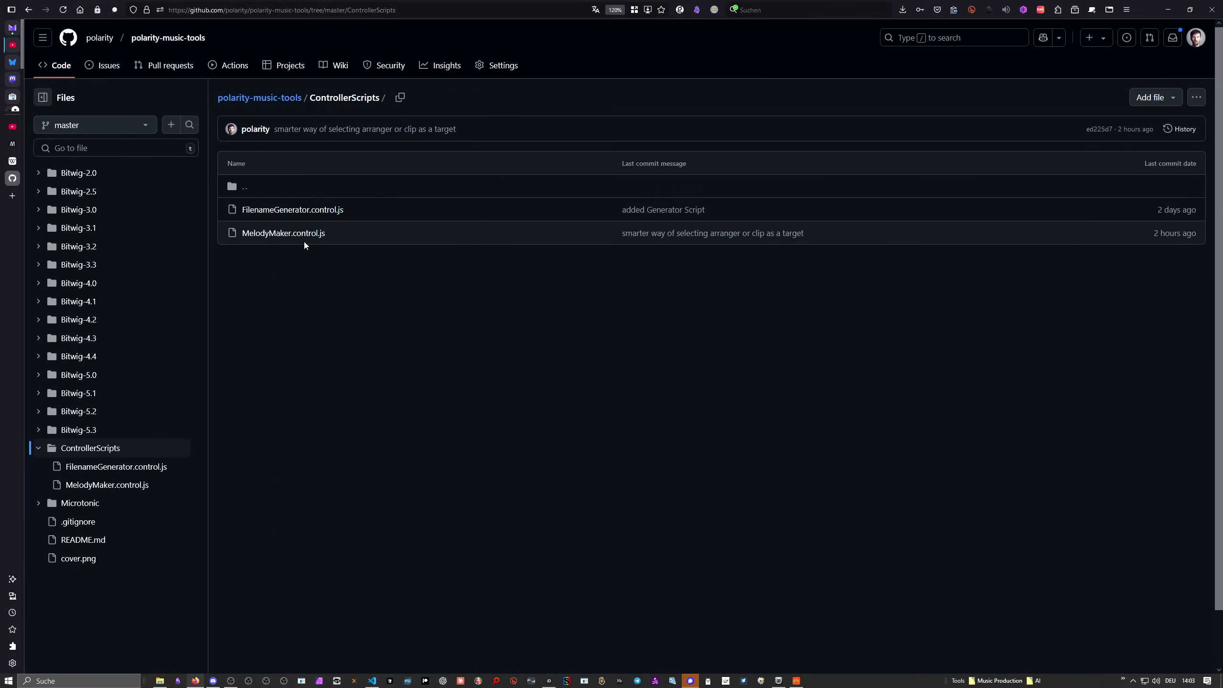
# Open MelodyMaker.control.js and scroll through its 321-line source code.
pyautogui.click(279, 234)
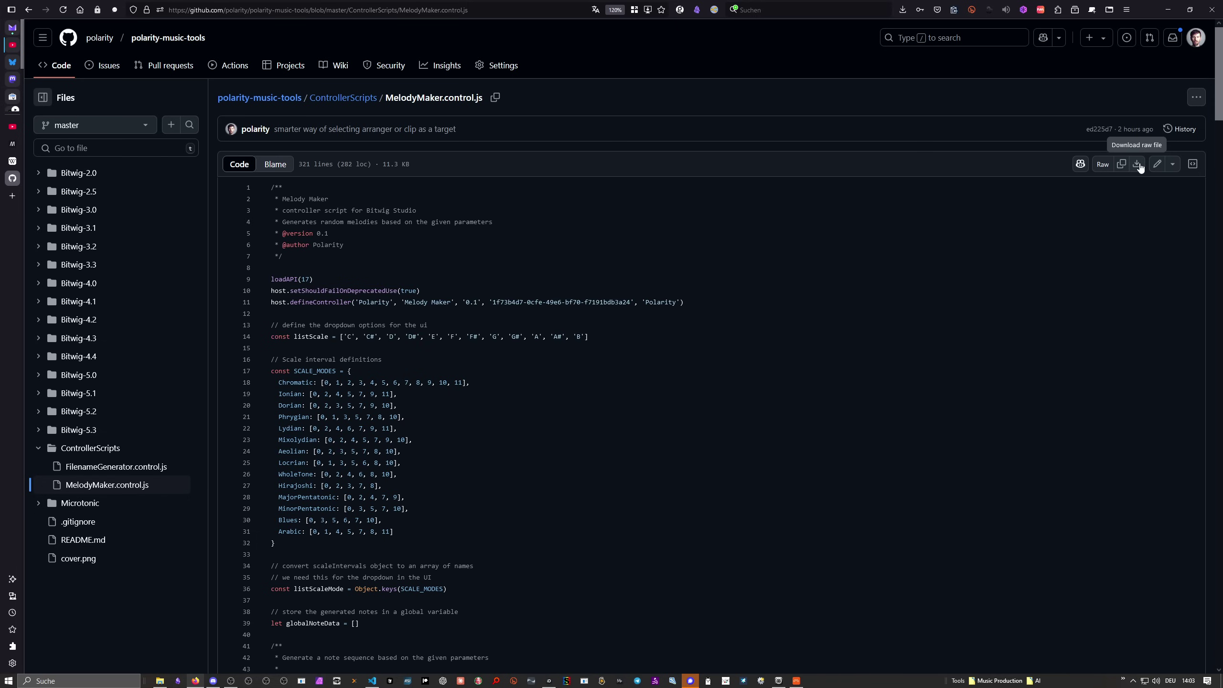
pyautogui.scroll(-15, 1139, 166)
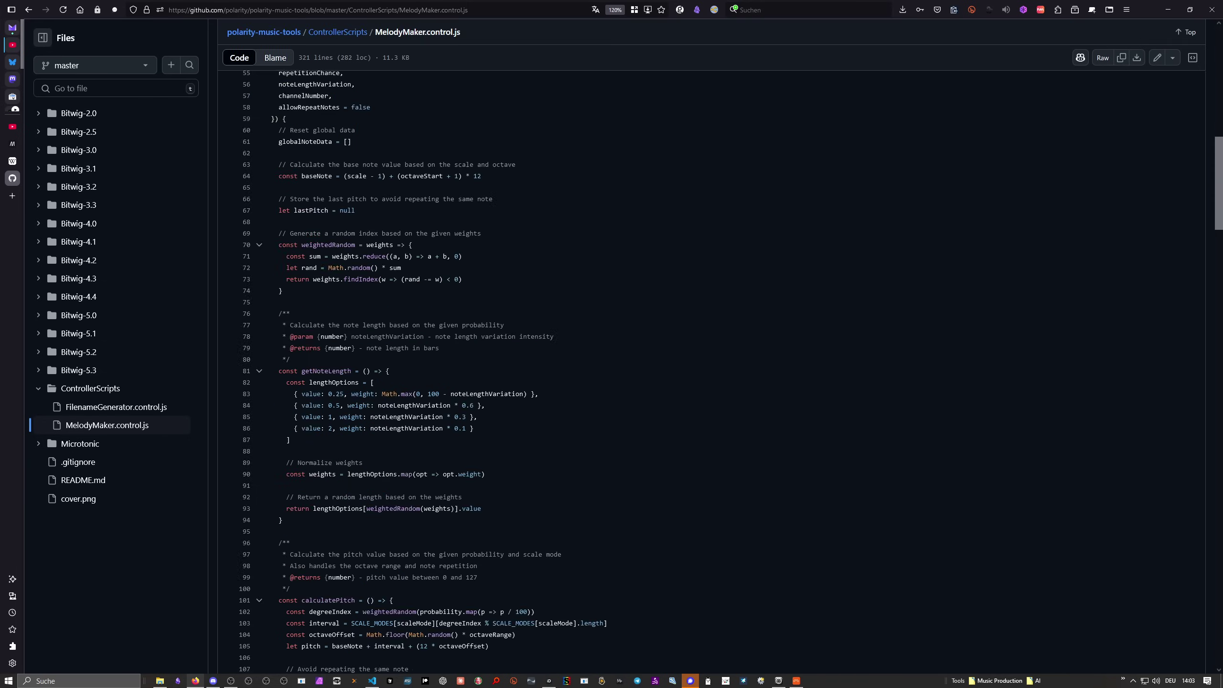
pyautogui.scroll(-18, 1118, 203)
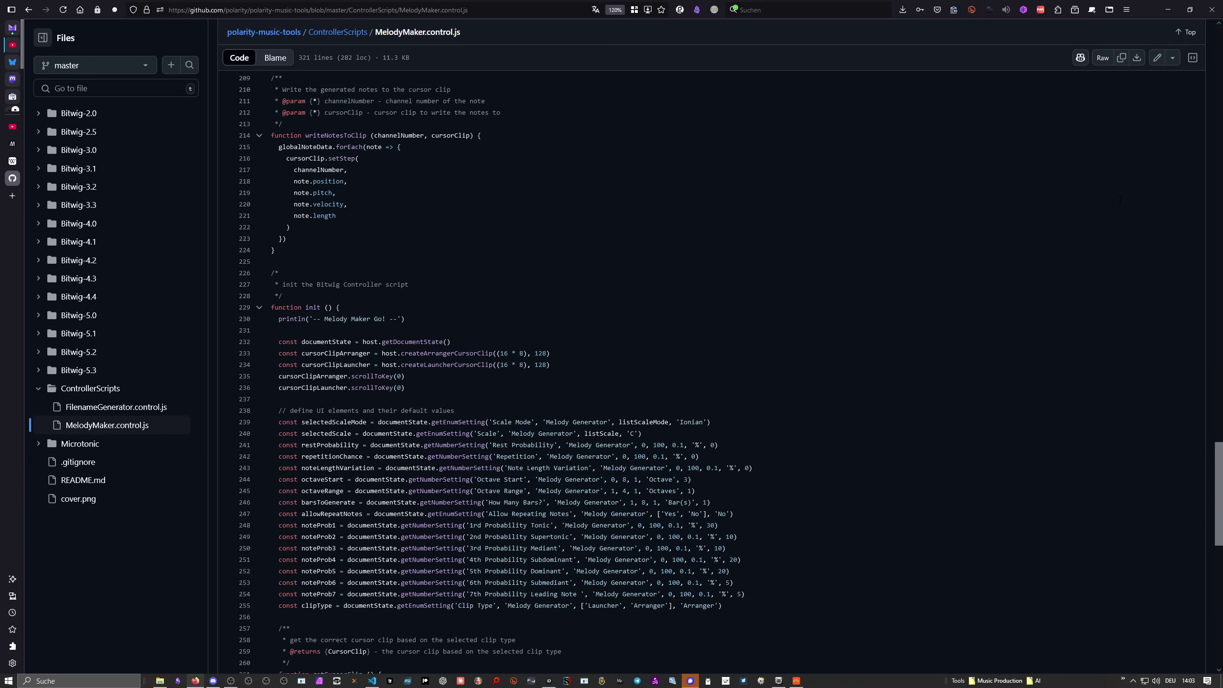
pyautogui.scroll(20, 1118, 203)
pyautogui.scroll(12, 1118, 202)
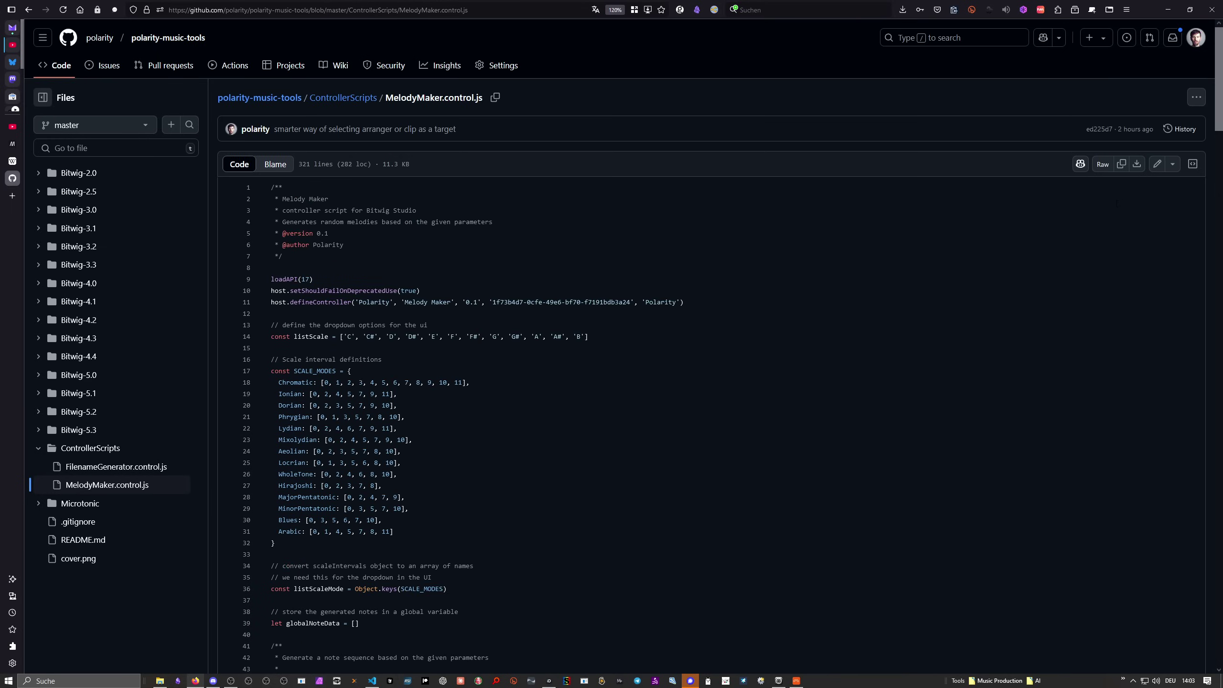